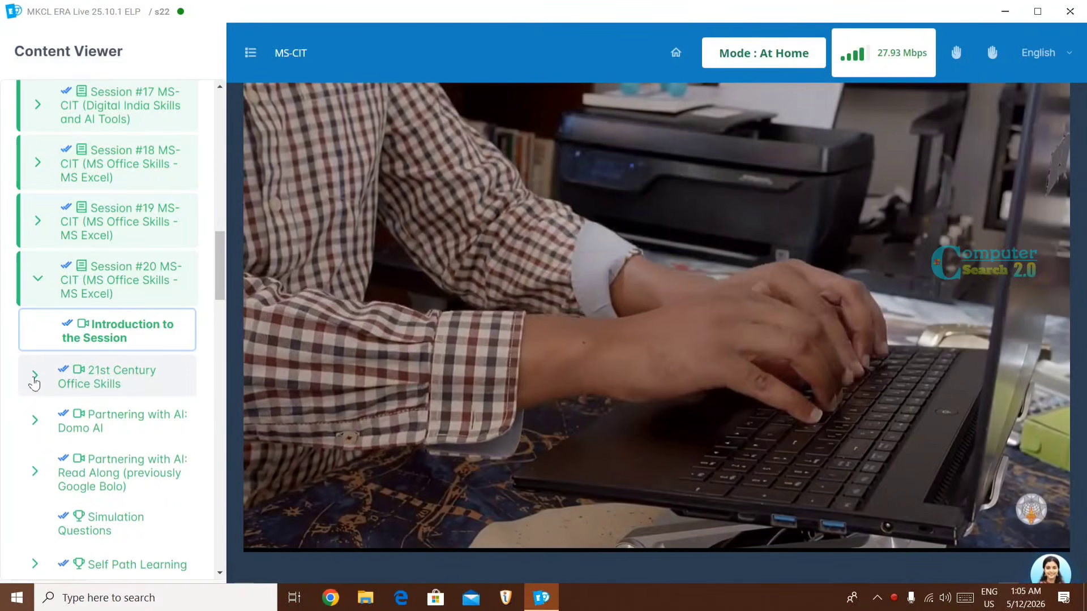
Start a new attempt of the Knowledge Check under Test Your Knowledge in Session #20's 21st Century Office Skills
left_click(34, 383)
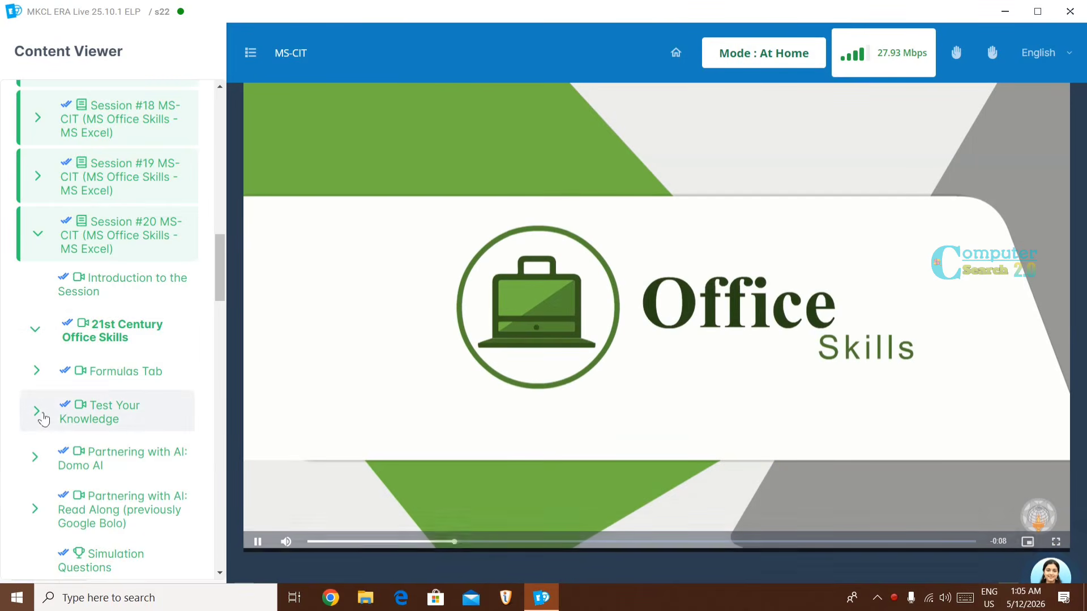
left_click(38, 412)
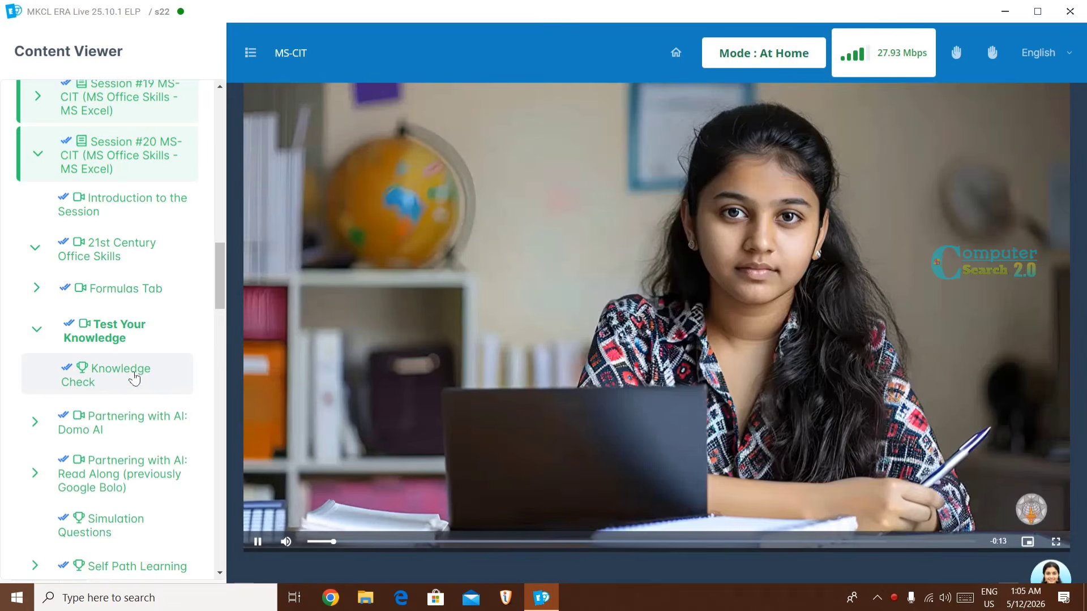
left_click(130, 376)
left_click(828, 338)
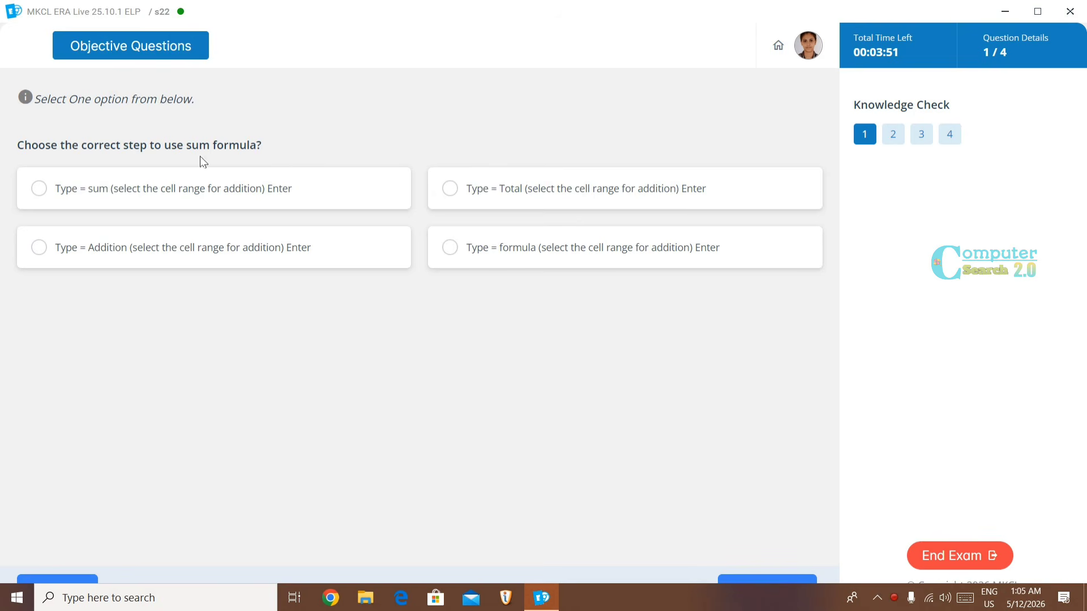
Answer the sum formula question with "Type = sum (select the cell range for addition) Enter" and the picture insertion question with "True", saving both
left_click(40, 191)
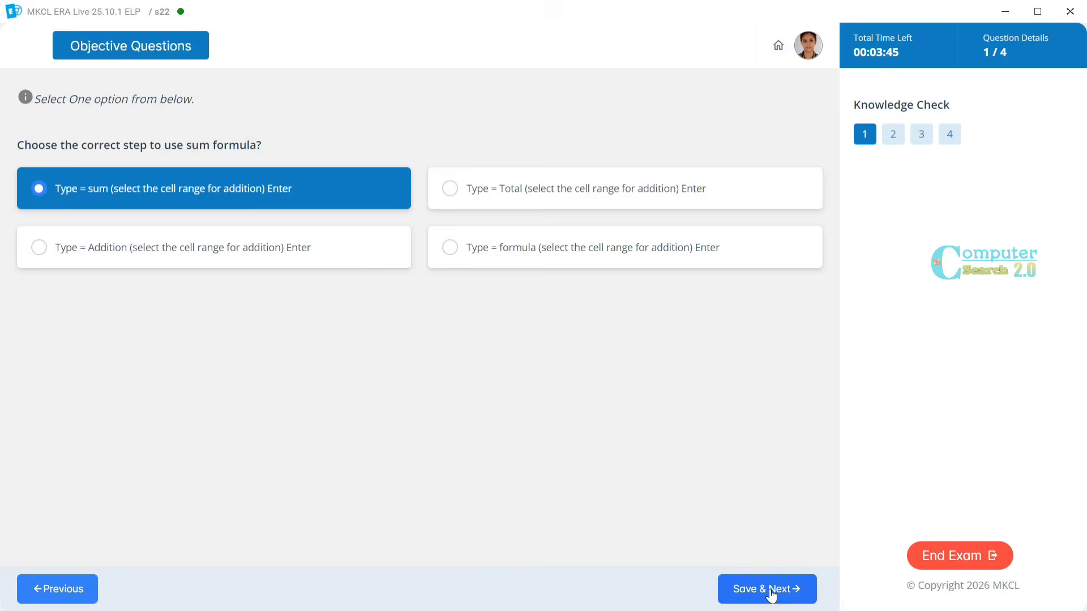
left_click(770, 589)
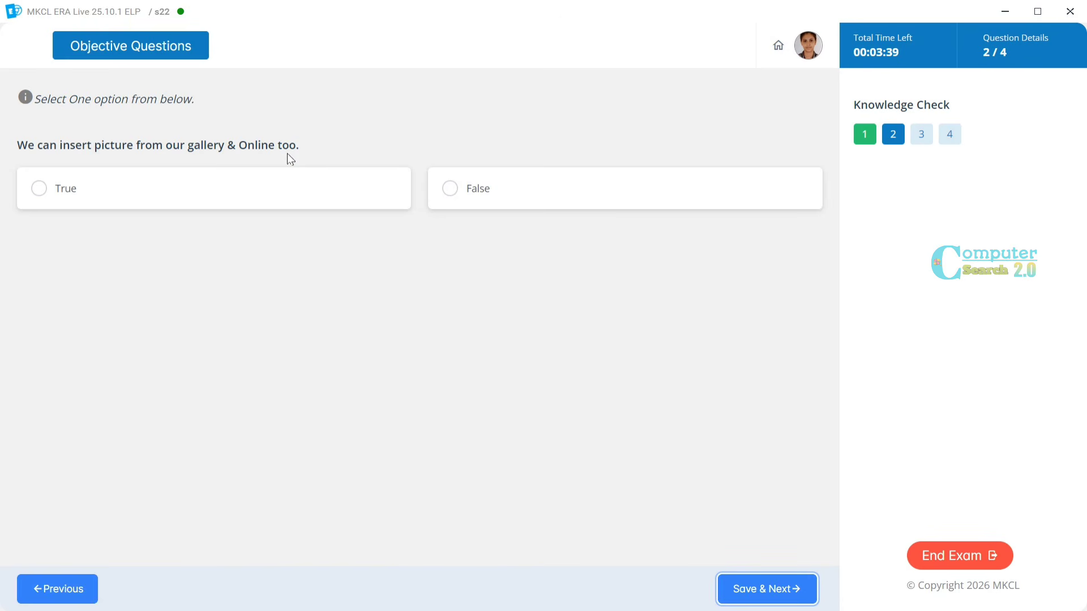
left_click(37, 190)
left_click(787, 592)
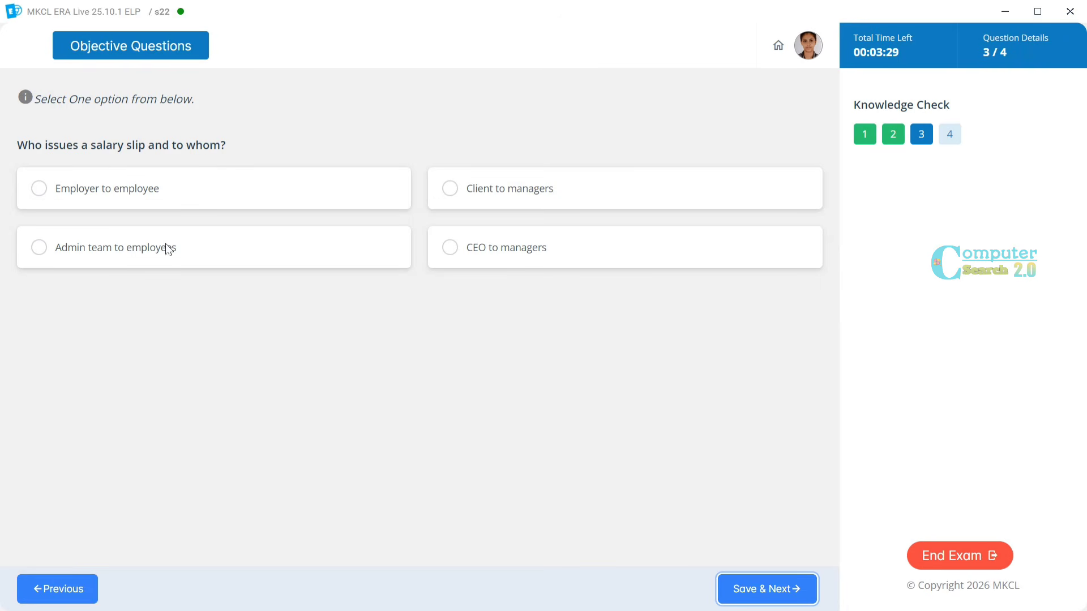
Answer the question on who issues a salary slip with "Employer to employee" and save it
left_click(39, 250)
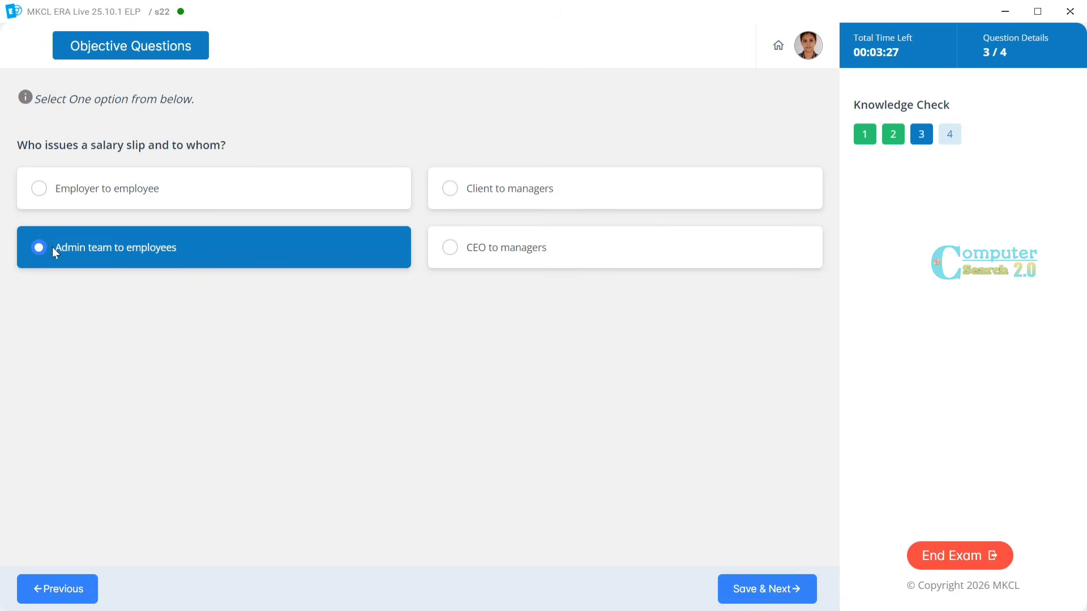
left_click(104, 198)
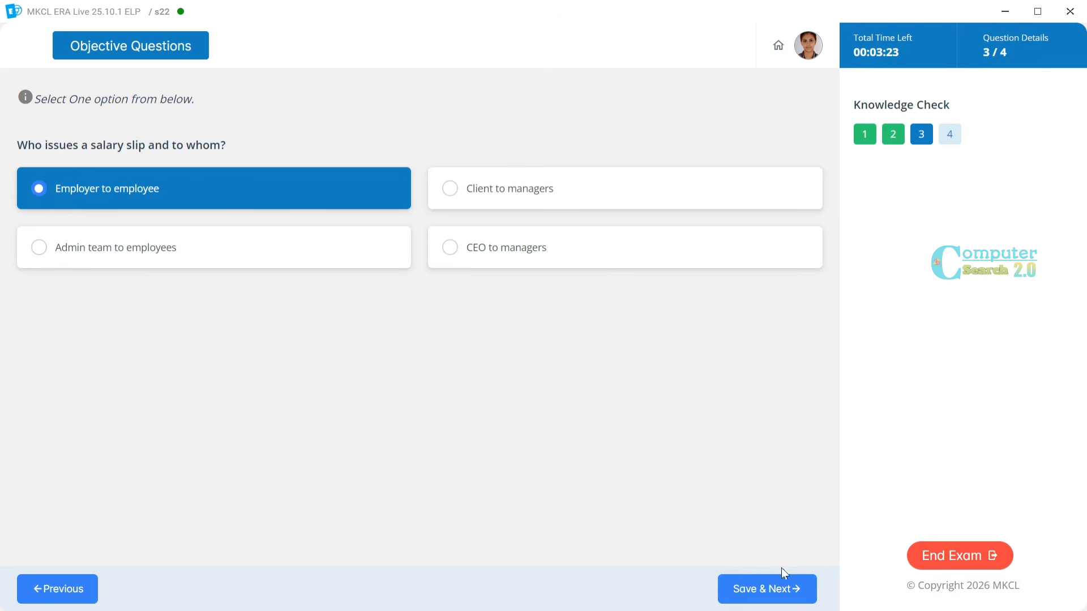
left_click(759, 587)
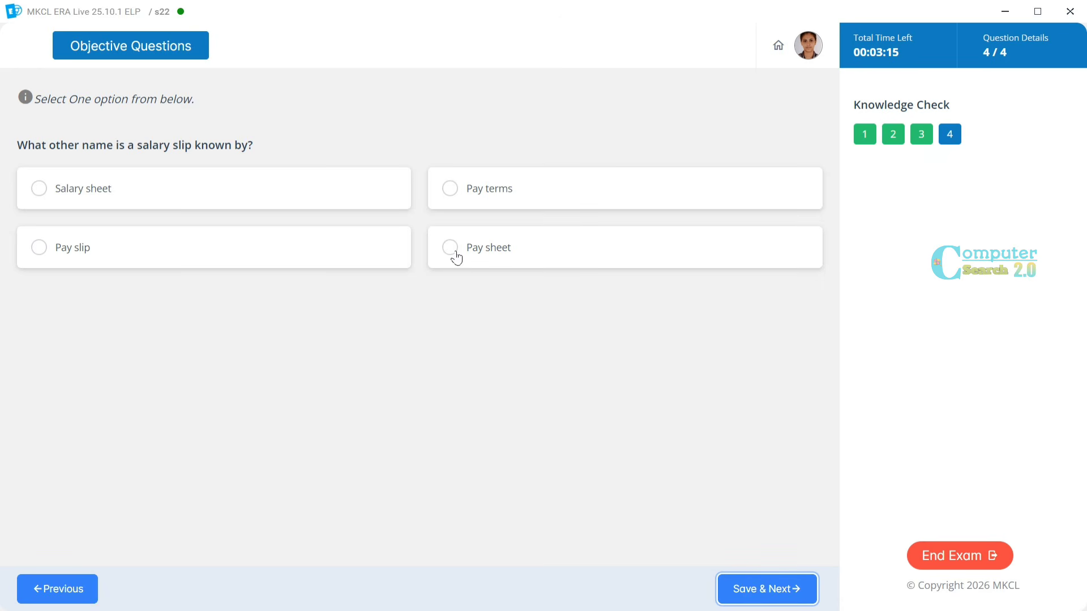
Answer the question on the salary slip's other name with "Pay slip" and end the exam
left_click(39, 247)
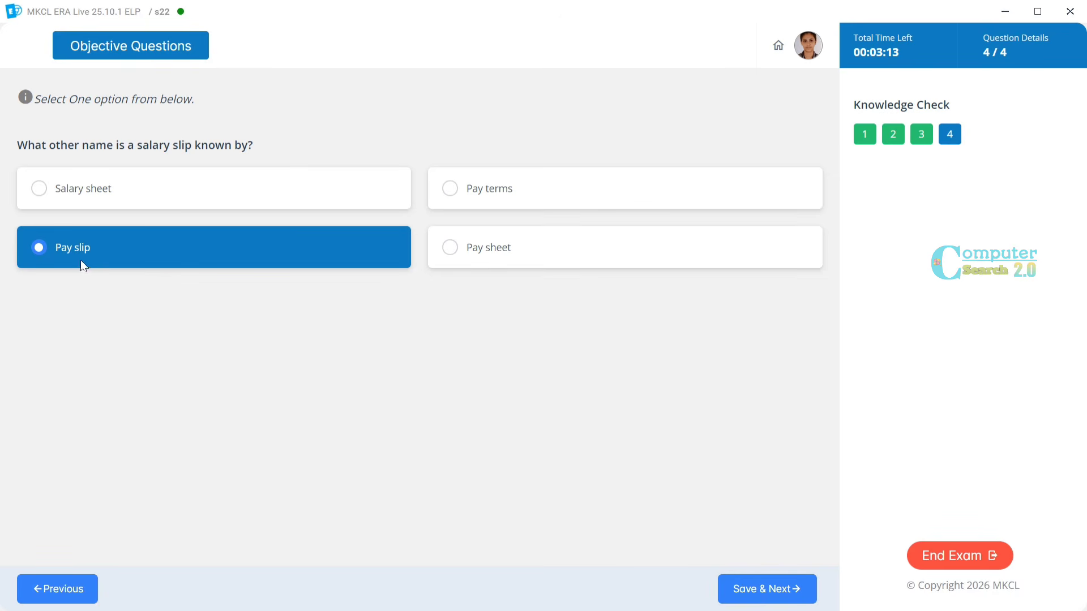
left_click(759, 588)
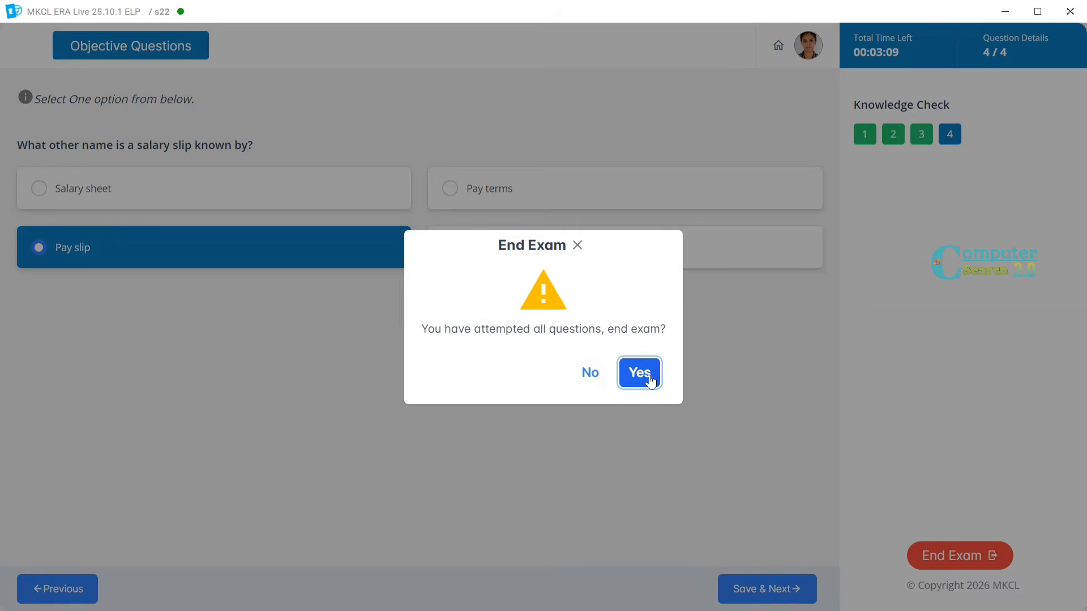
left_click(649, 376)
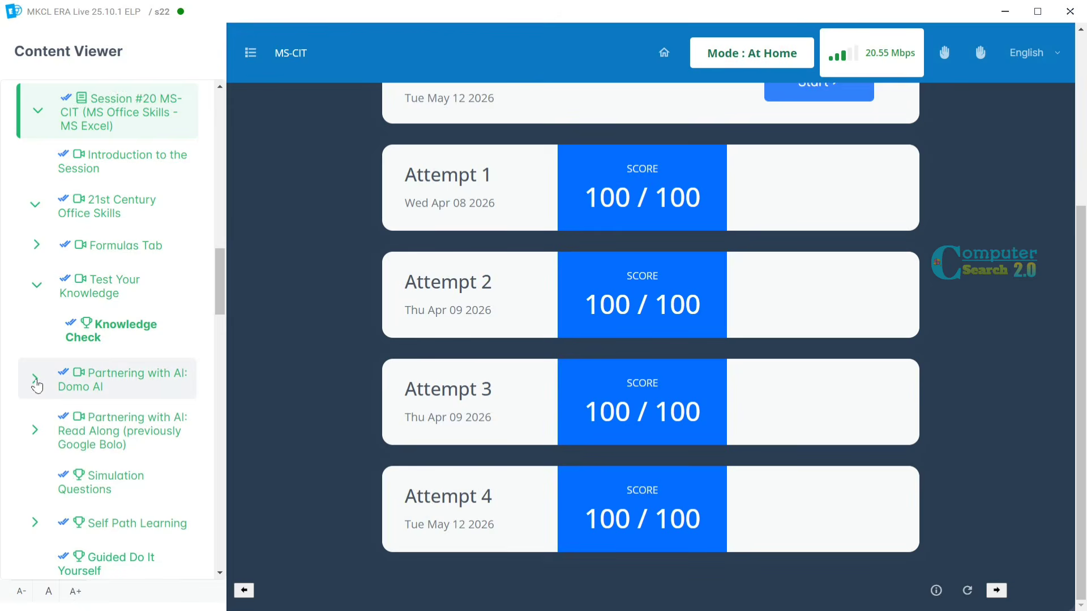
Start a new attempt of the Knowledge Check under Partnering with AI: Domo AI
left_click(37, 386)
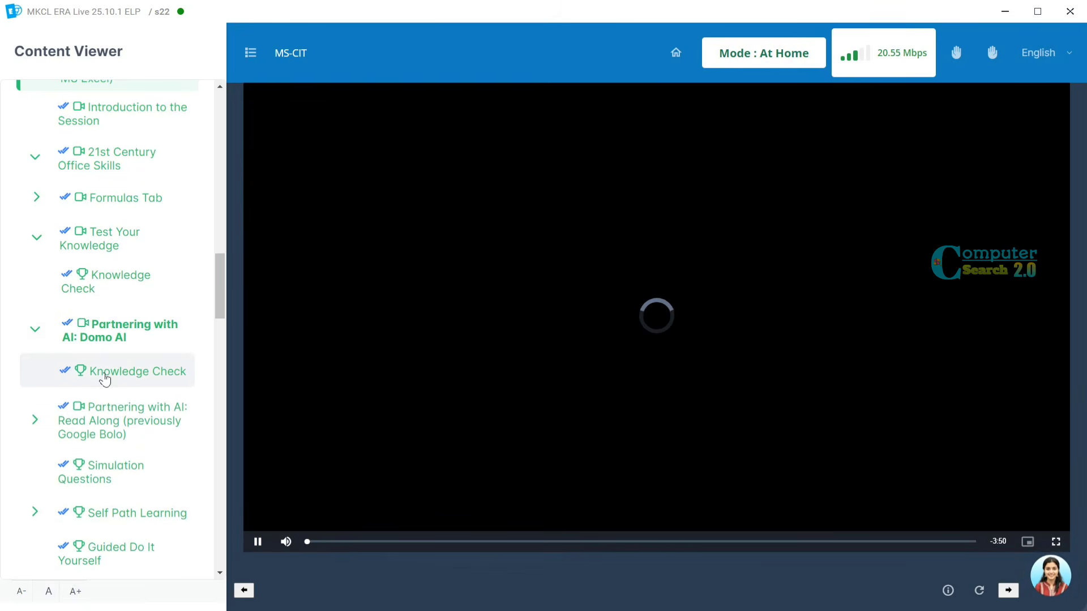
left_click(104, 378)
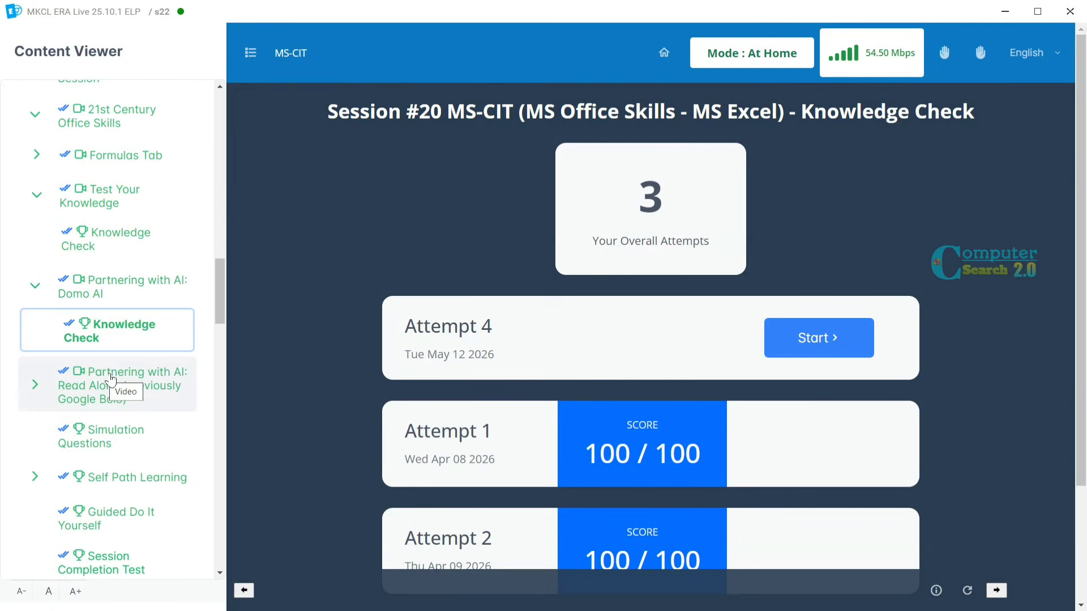
left_click(817, 342)
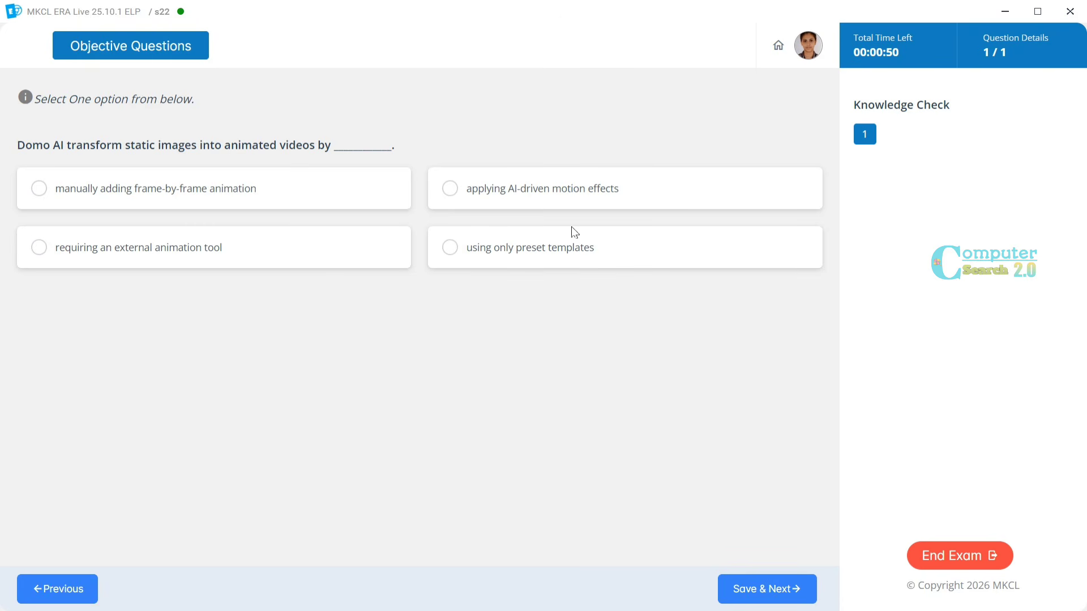
Answer the Domo AI animation question with "applying AI-driven motion effects", end the exam and view the attempt scores
left_click(453, 195)
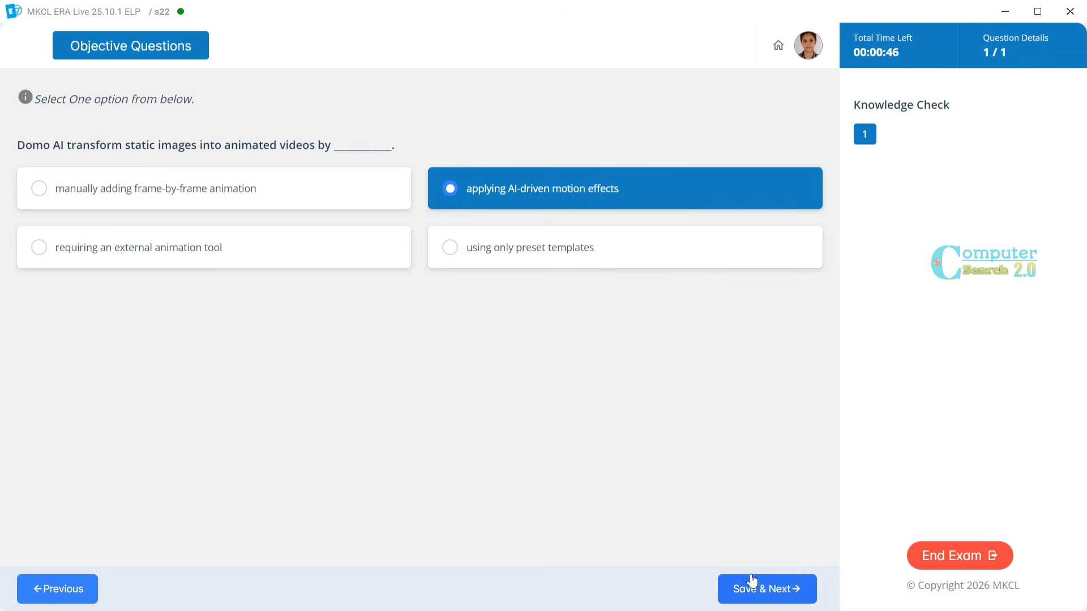
left_click(754, 599)
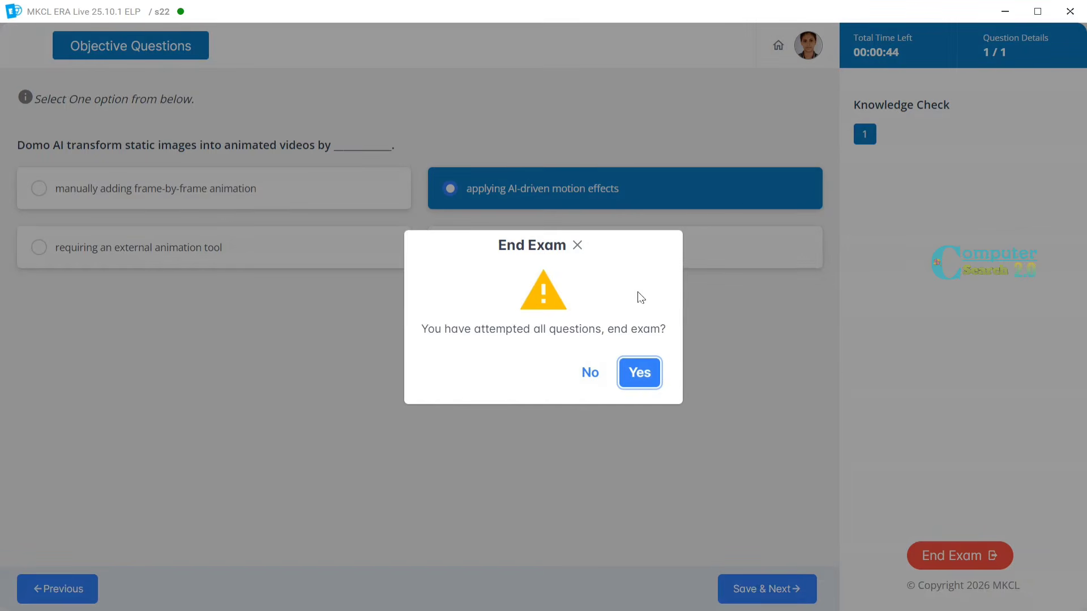
left_click(640, 373)
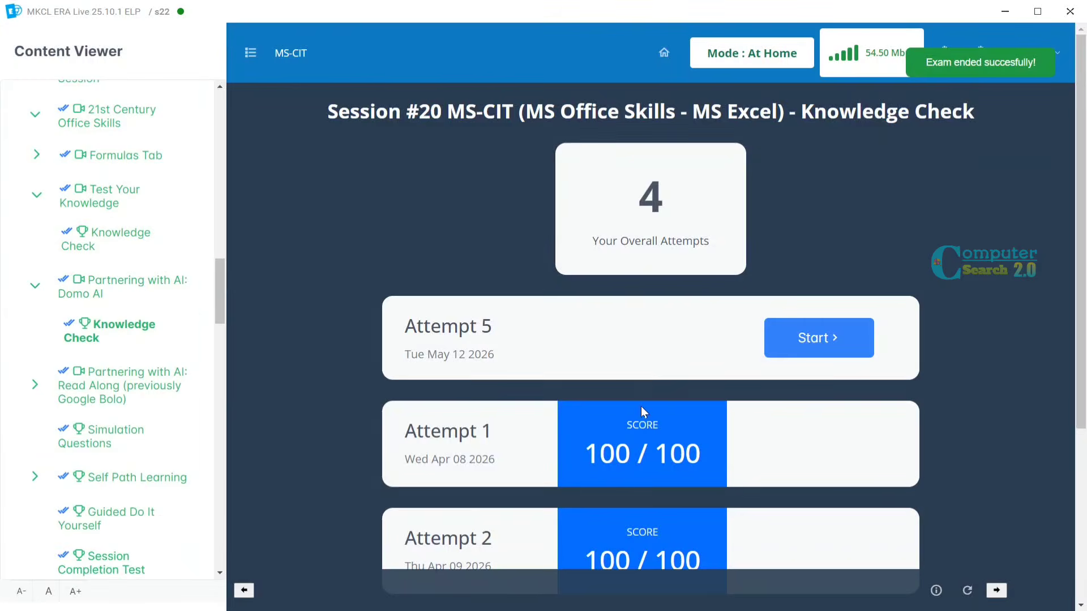
scroll(641, 424, "down", 5)
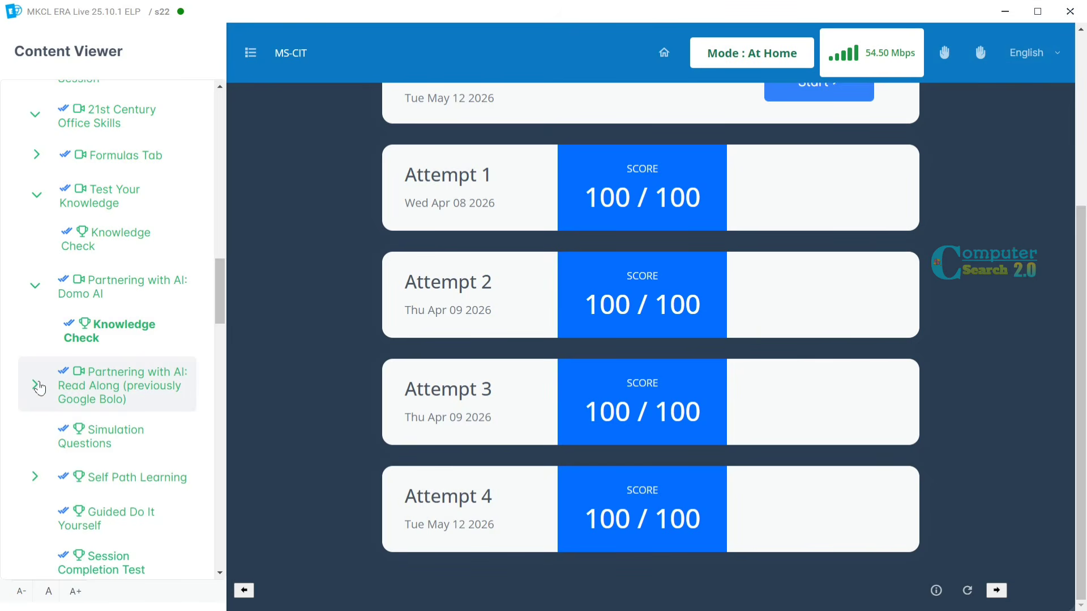
Start a new attempt of the Knowledge Check under Partnering with AI: Read Along (previously Google Bolo)
left_click(39, 388)
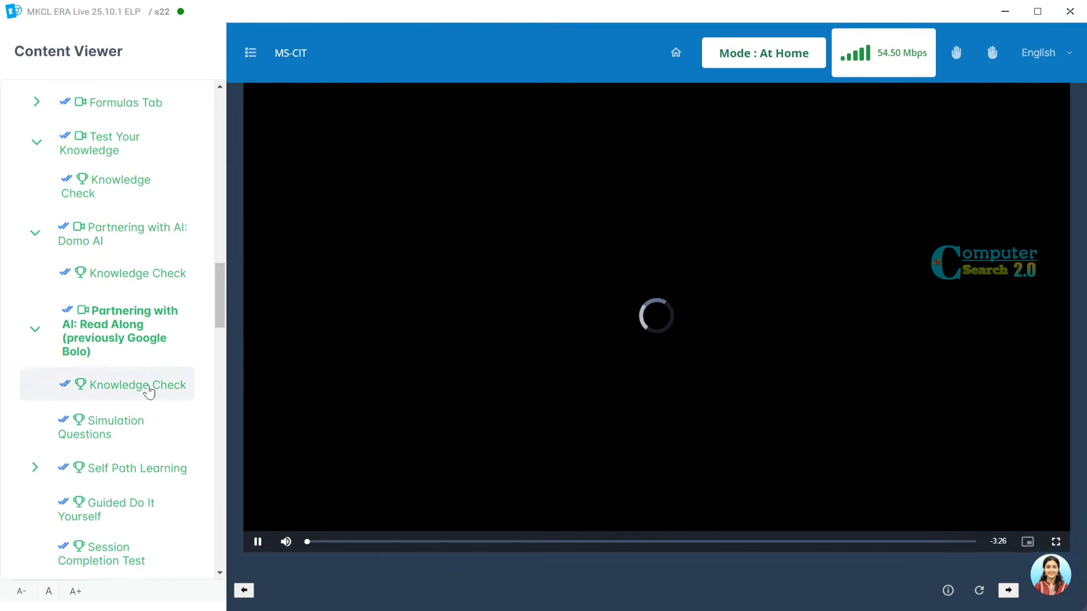
left_click(149, 390)
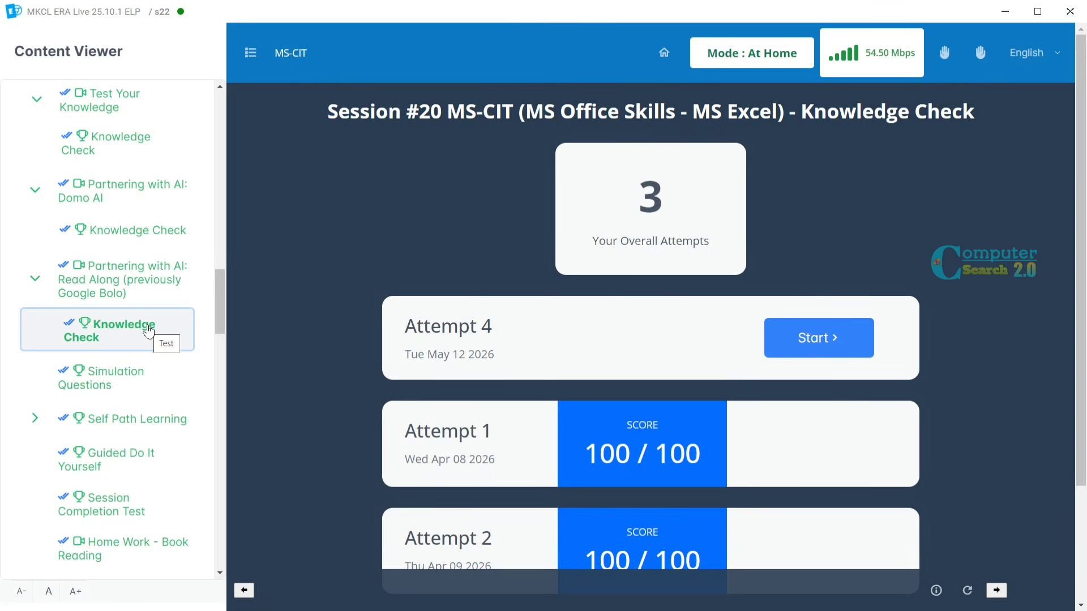
left_click(857, 336)
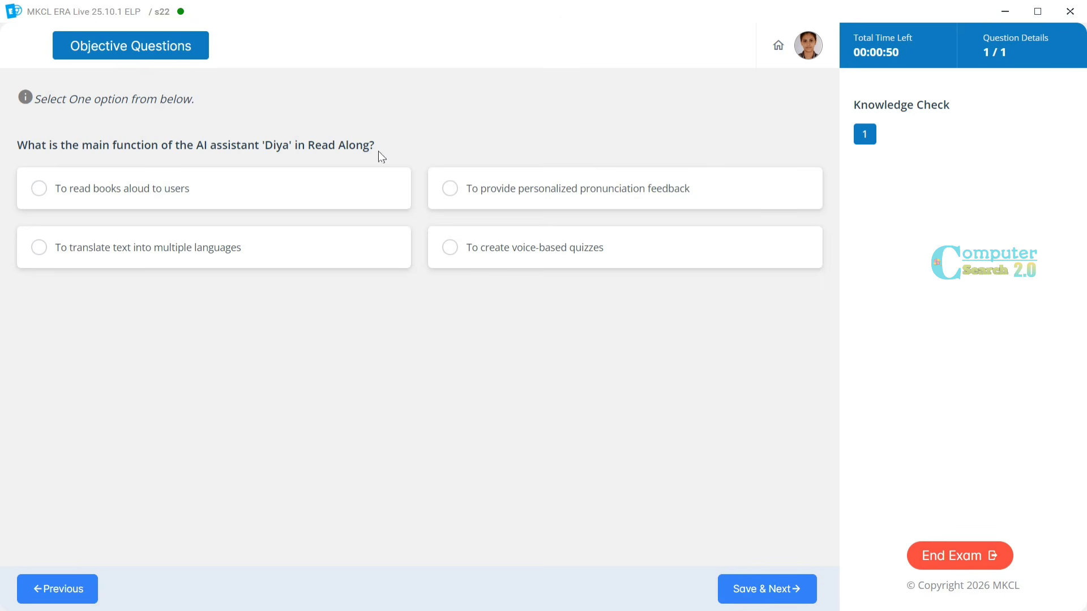
Answer the question about Read Along's assistant Diya with "To provide personalized pronunciation feedback", end the exam and view the scores
left_click(450, 191)
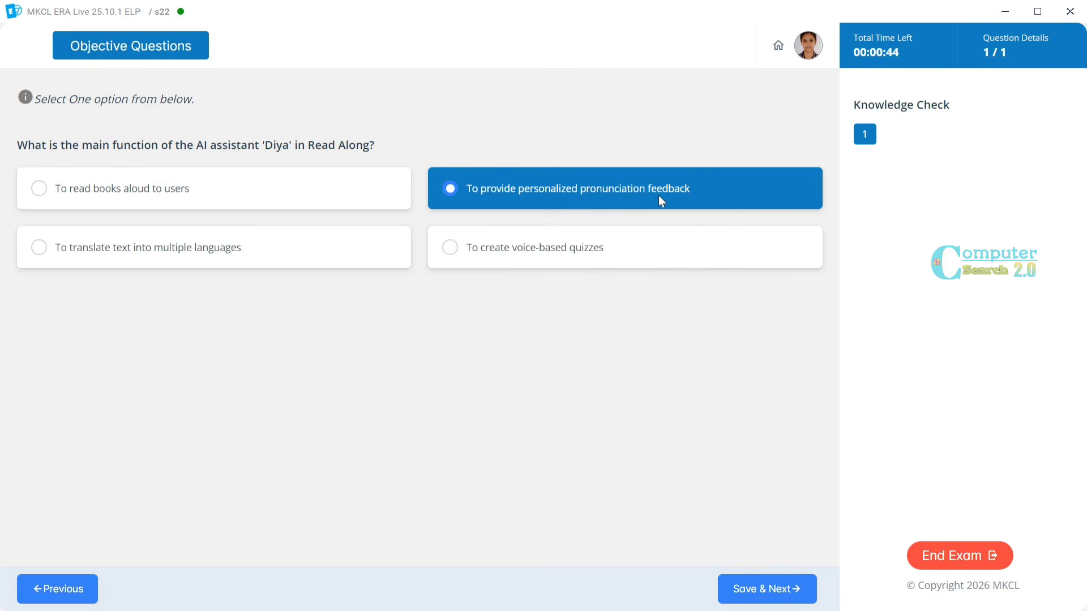
left_click(773, 592)
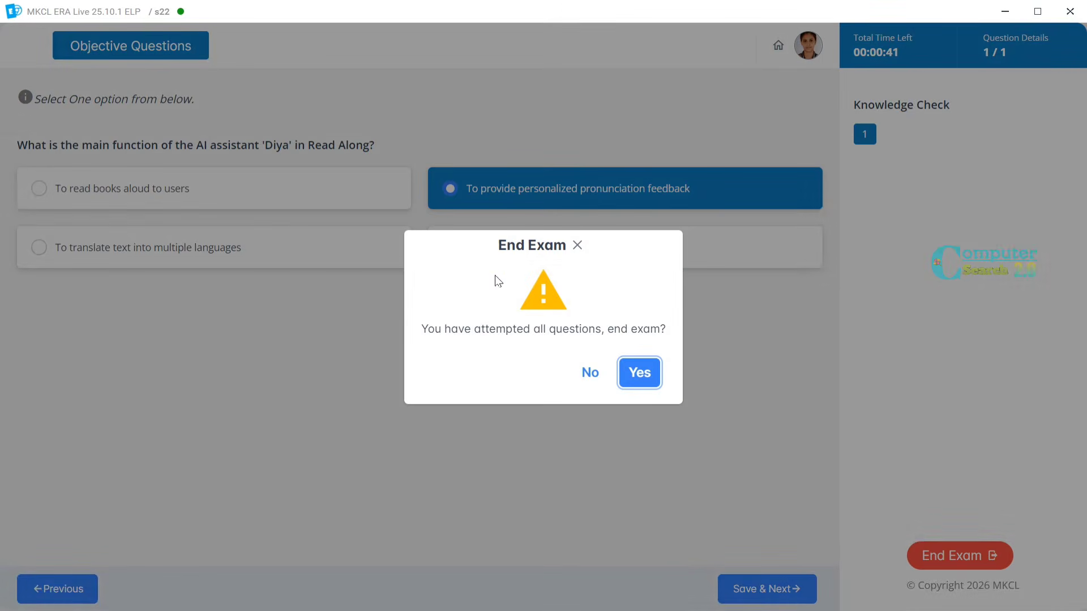
left_click(639, 375)
scroll(637, 374, "down", 4)
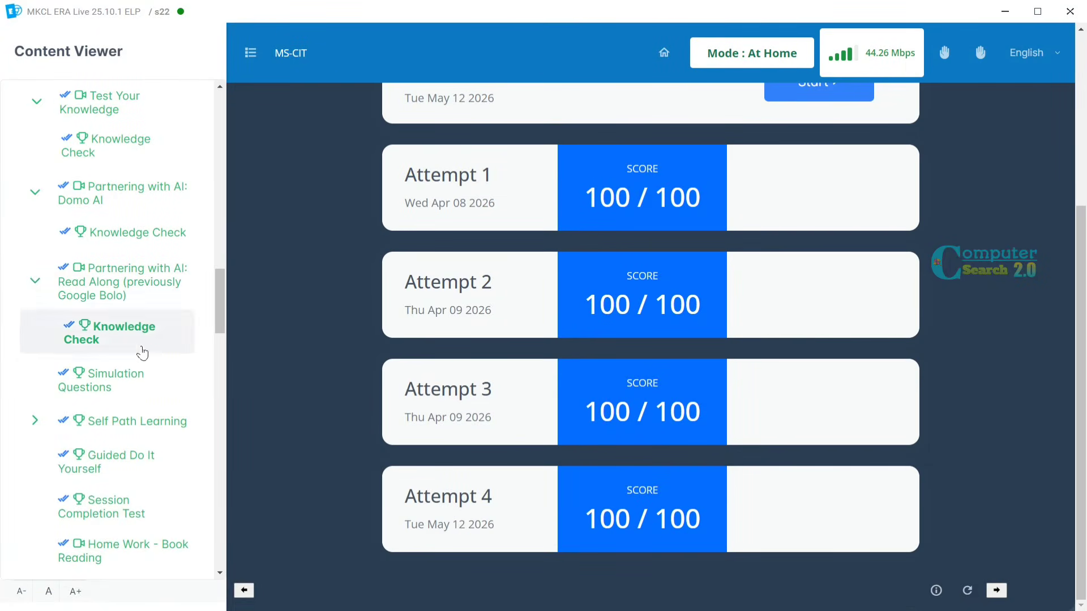
Start a new attempt of Session #20's Simulation Questions
left_click(110, 390)
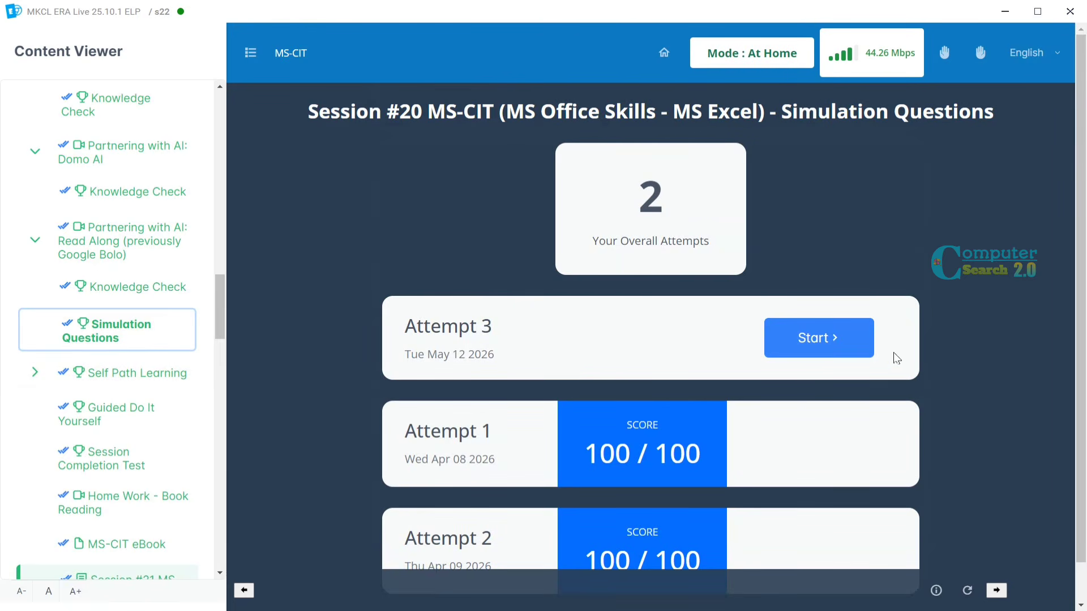
left_click(794, 342)
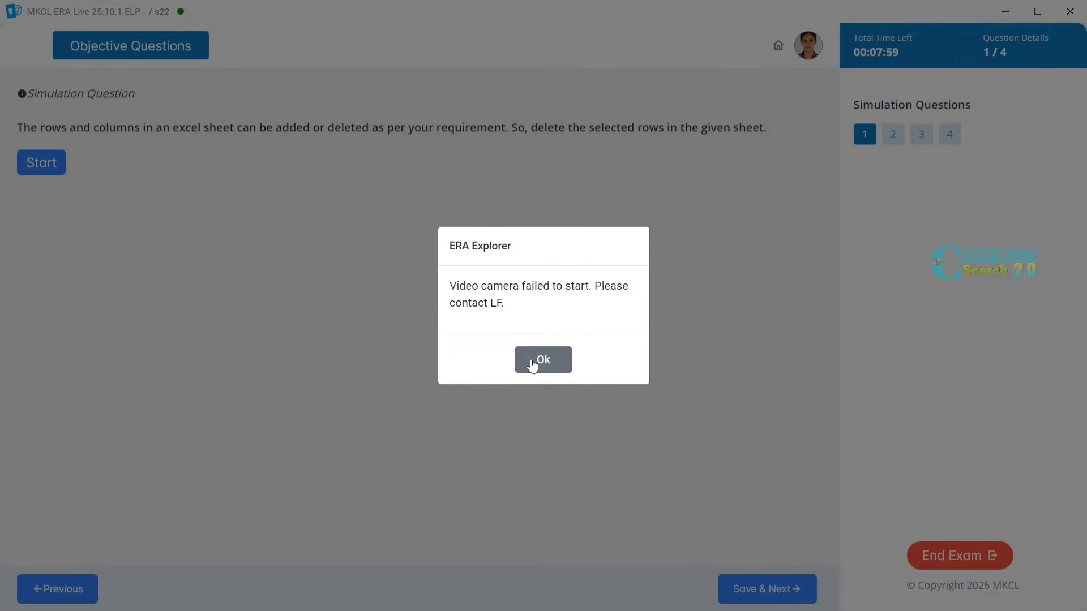
left_click(532, 362)
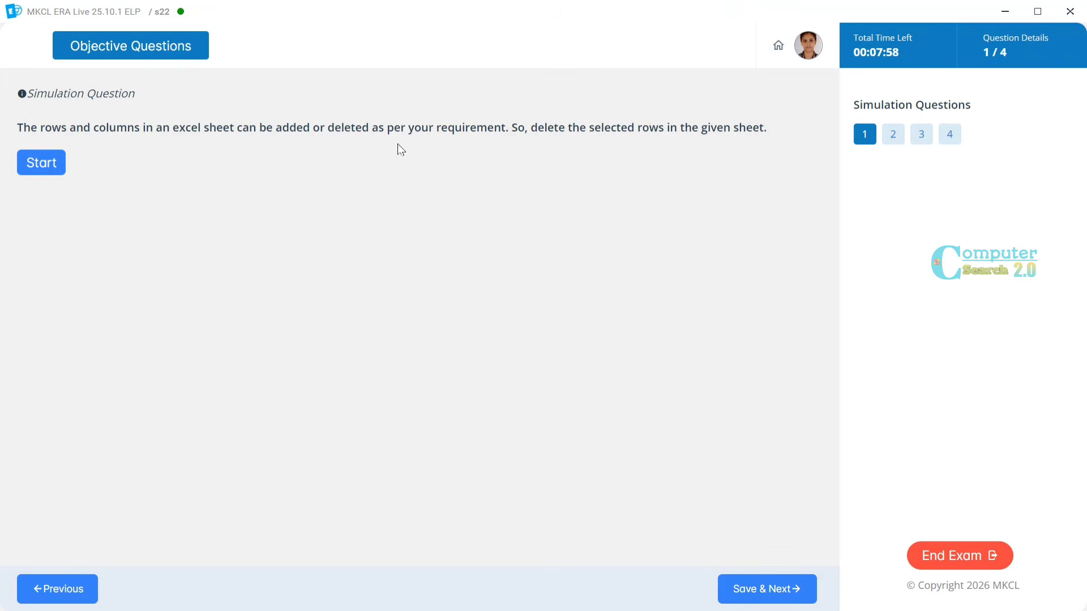
Start the row deletion simulation, delete the selected empty sheet rows from row 16 down, and save the answer
left_click(40, 163)
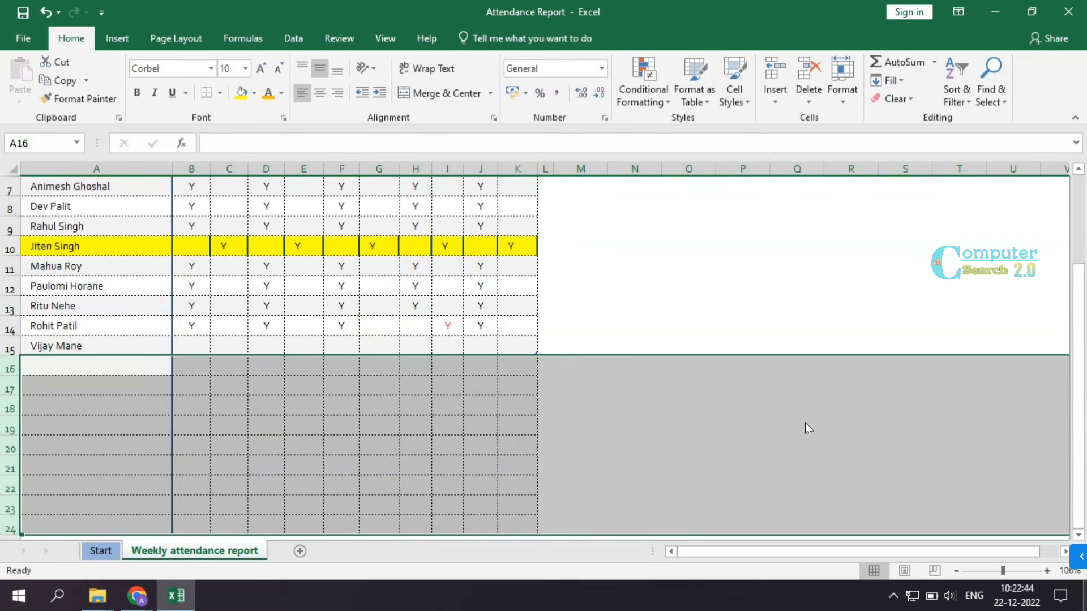
left_click(1079, 557)
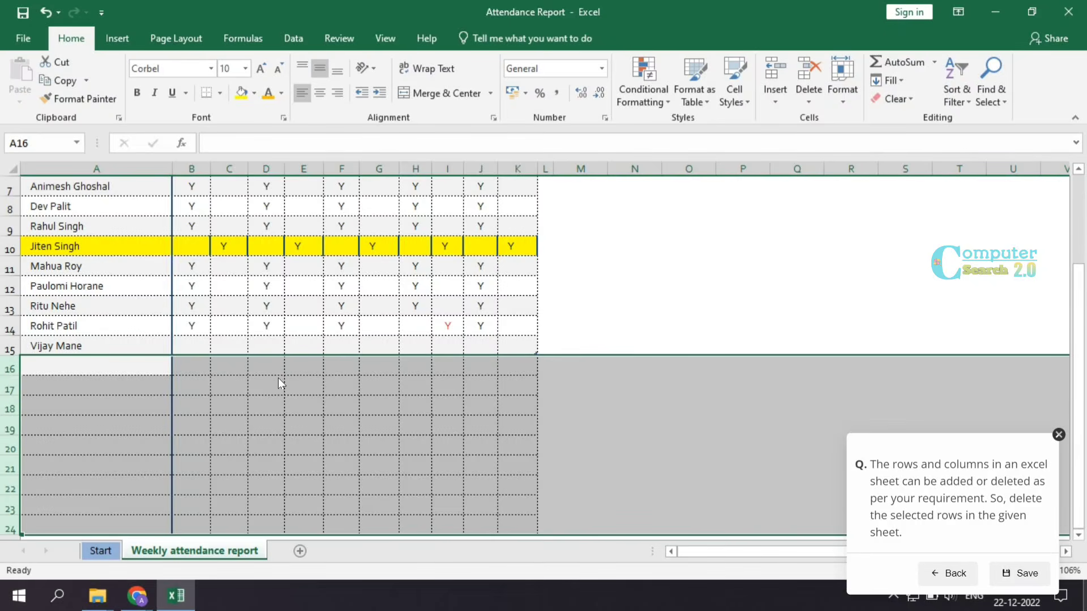
left_click(809, 99)
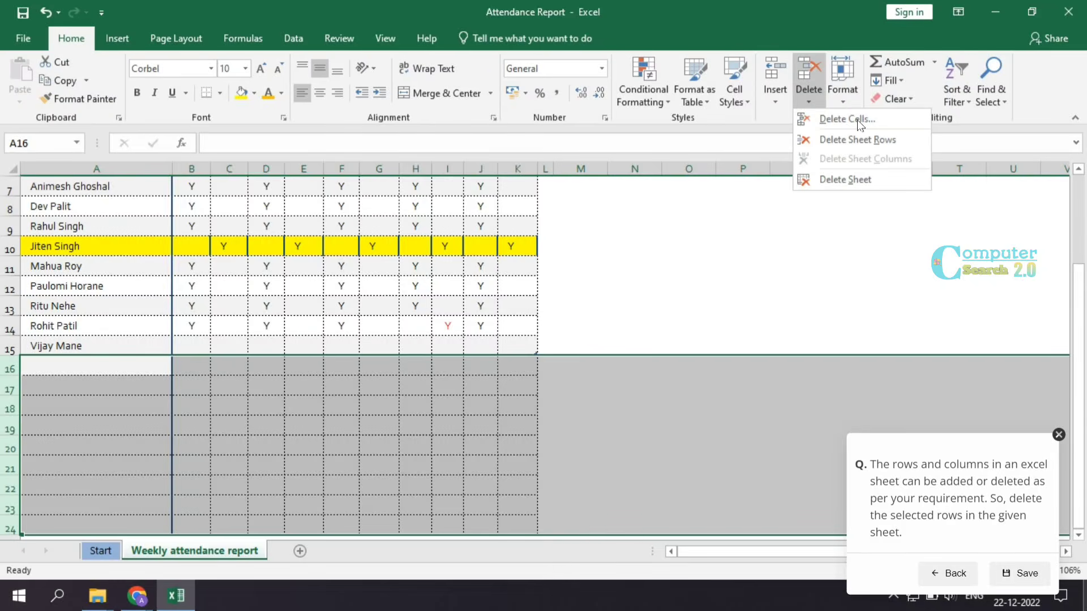
left_click(857, 140)
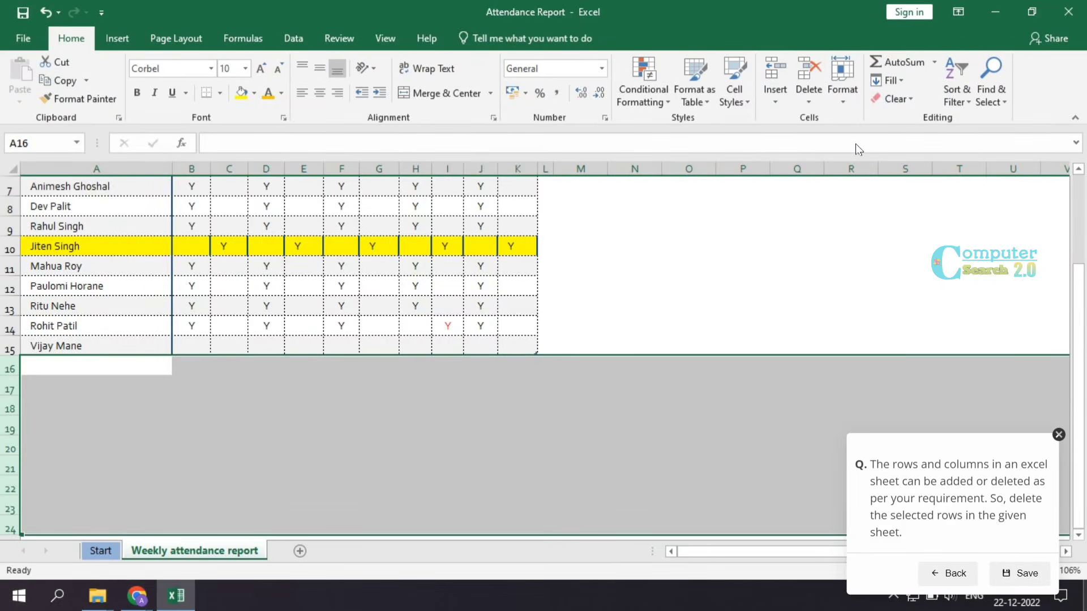
left_click(536, 339)
left_click(1015, 582)
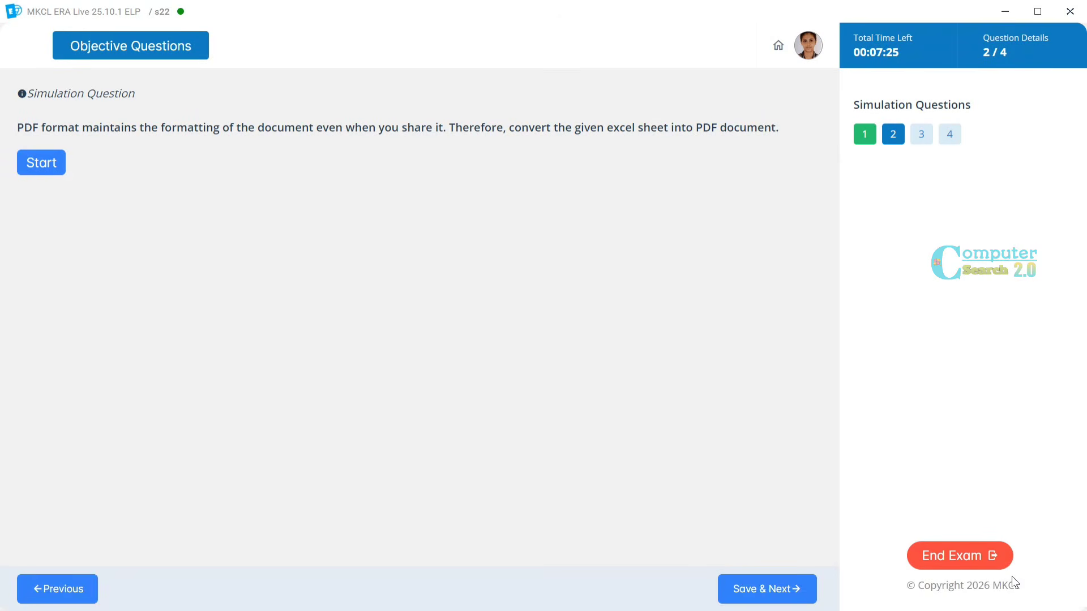
Start the PDF conversion simulation, export the attendance workbook as a PDF named Attendance Report, and submit the answer
left_click(42, 166)
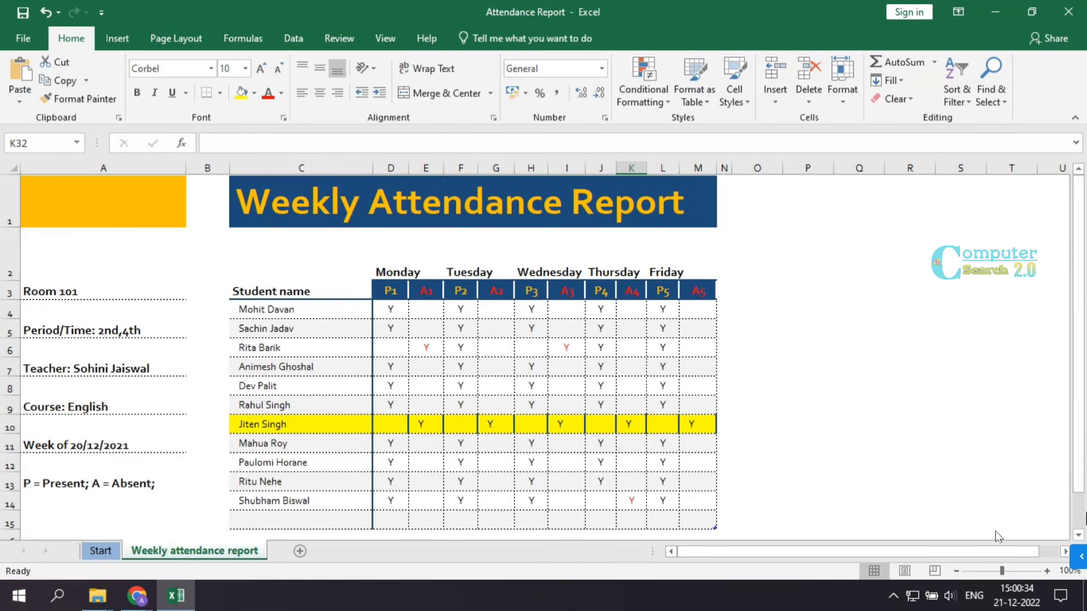
left_click(1079, 564)
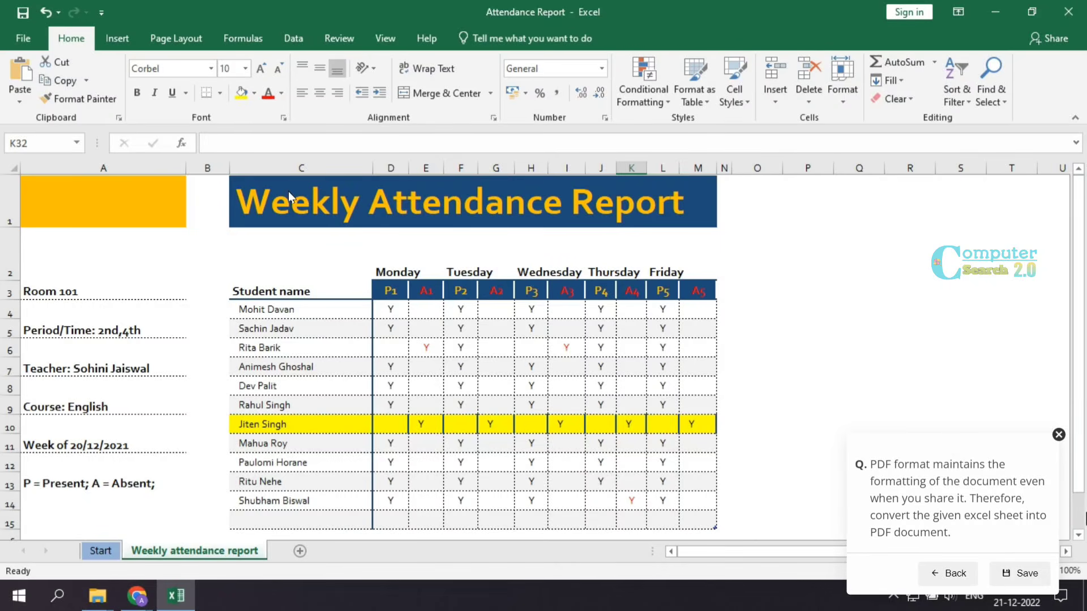
left_click(23, 39)
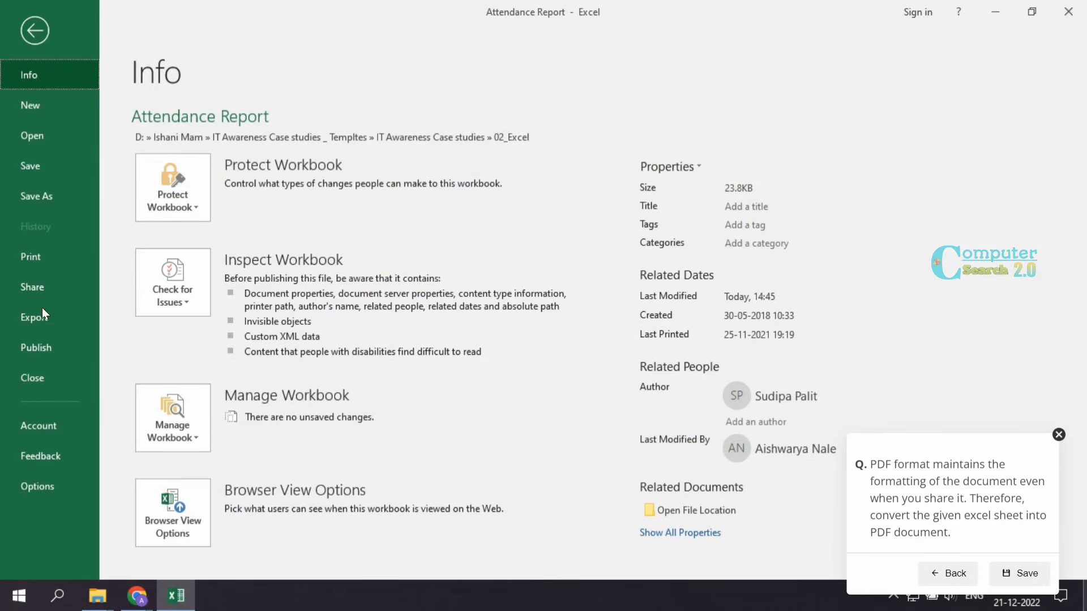
left_click(52, 318)
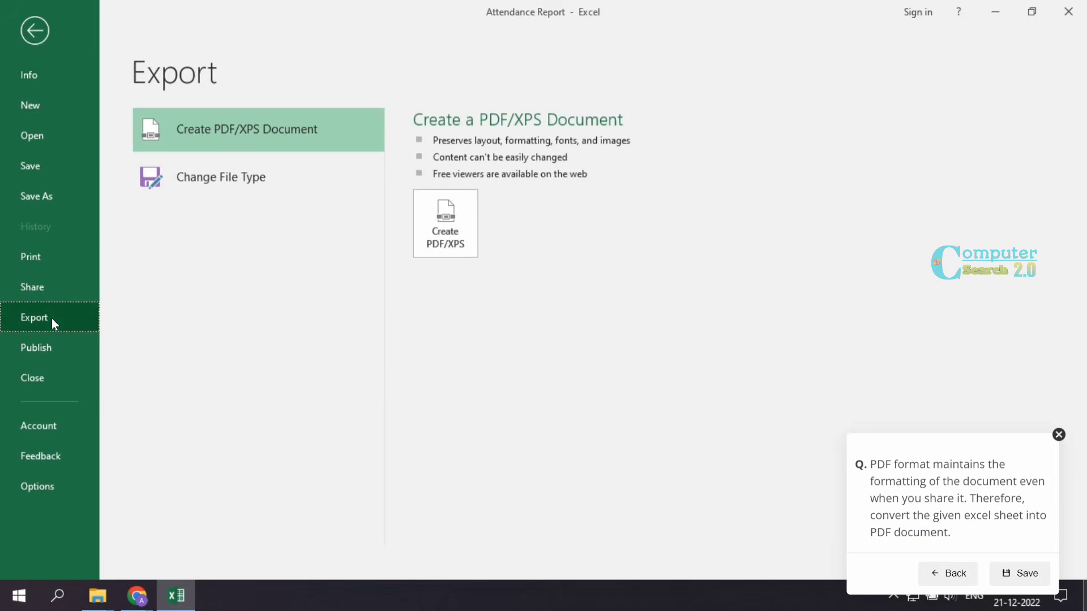
left_click(428, 231)
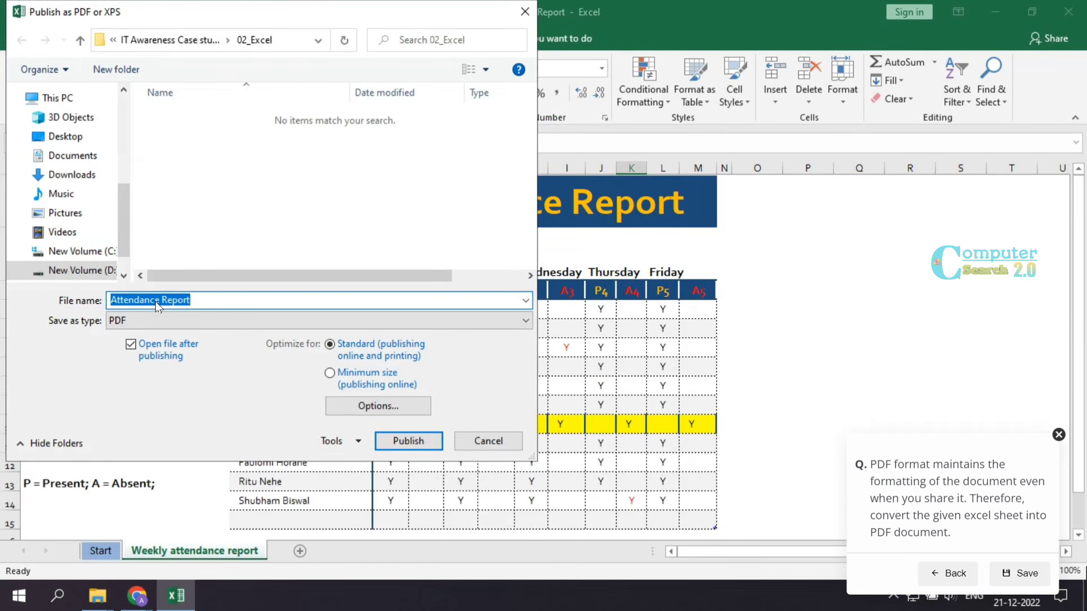
left_click(408, 441)
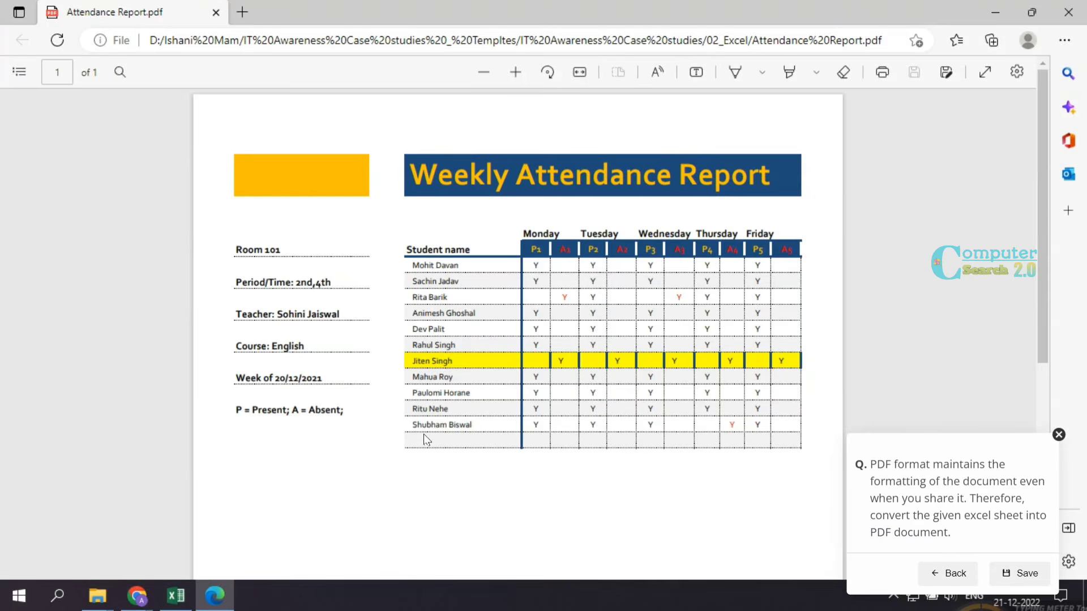
left_click(544, 332)
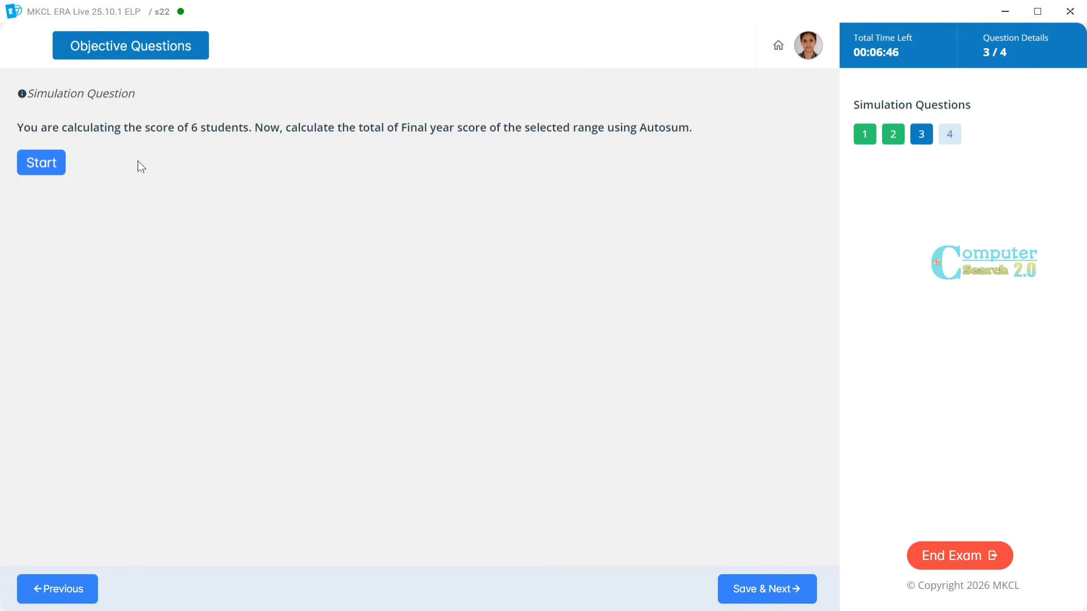
Start the AutoSum simulation, total the selected Final Year Score range with the Sum function, and submit the answer
left_click(32, 167)
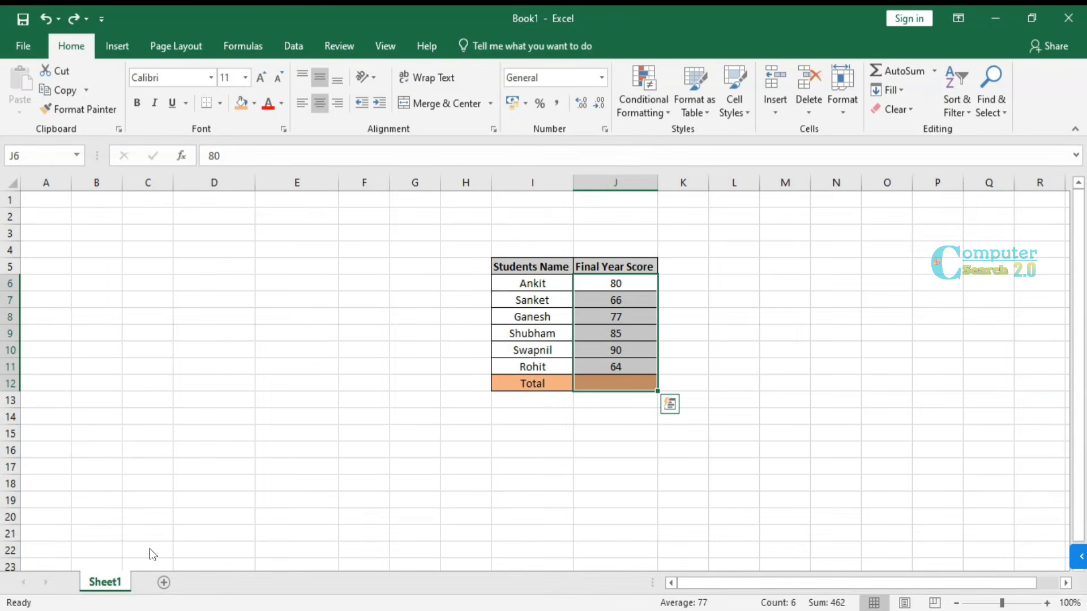
left_click(1079, 557)
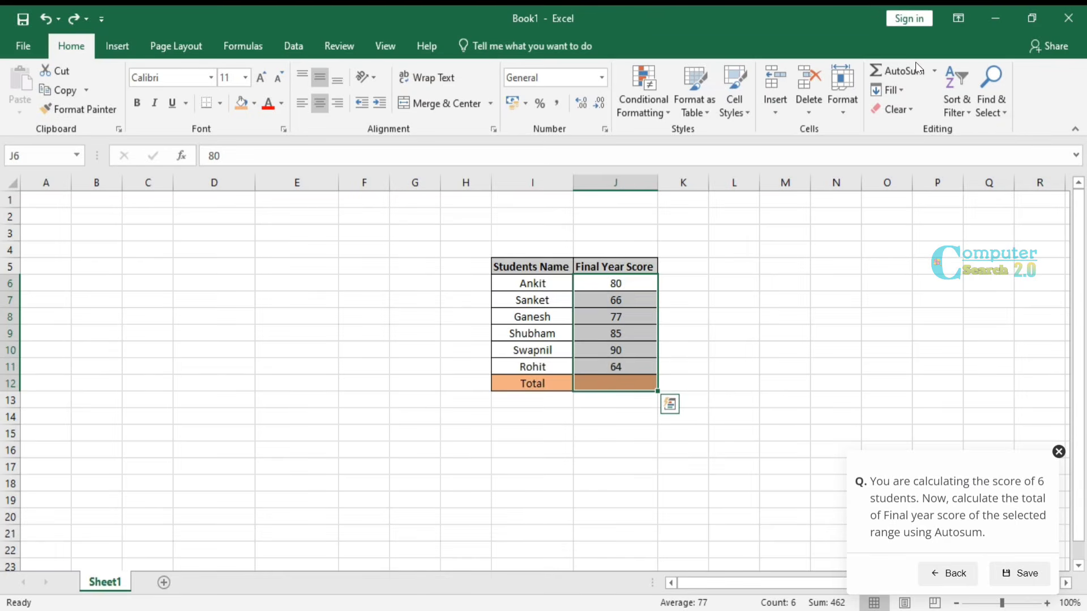
left_click(246, 44)
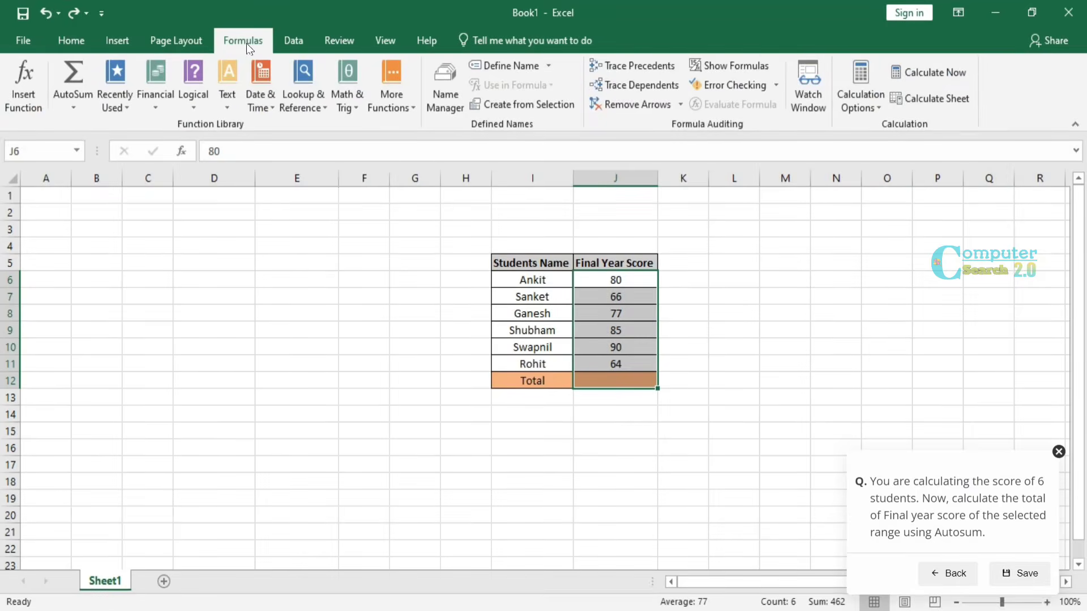
left_click(80, 106)
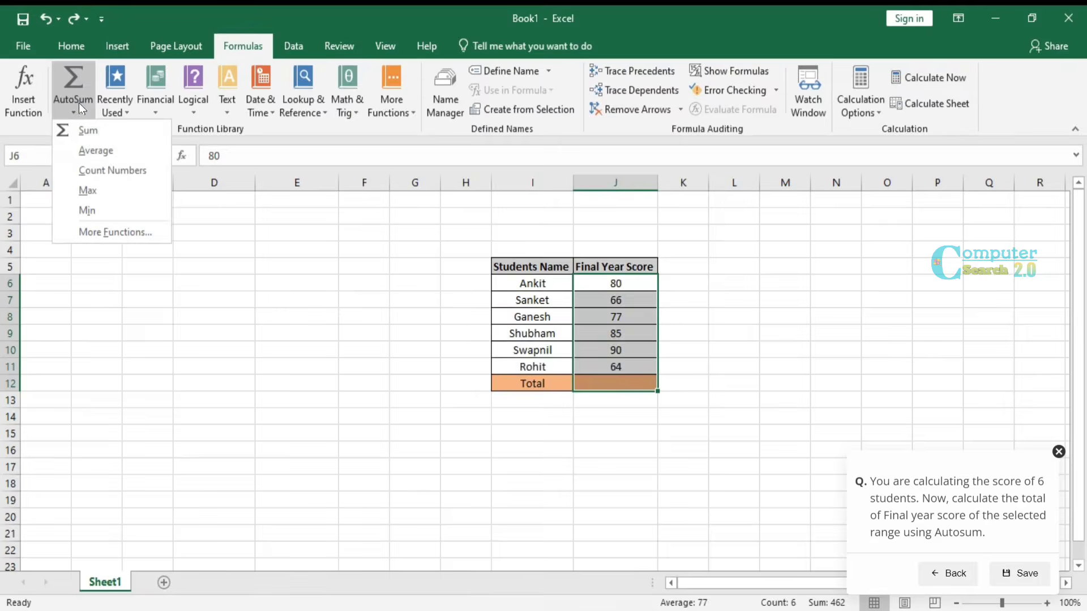
left_click(85, 132)
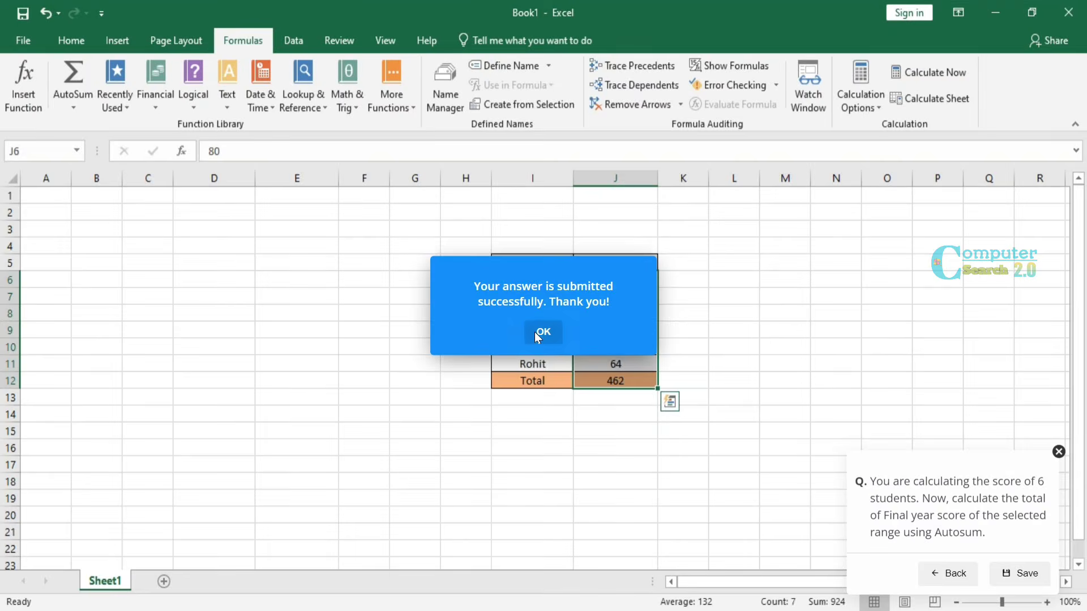
left_click(534, 332)
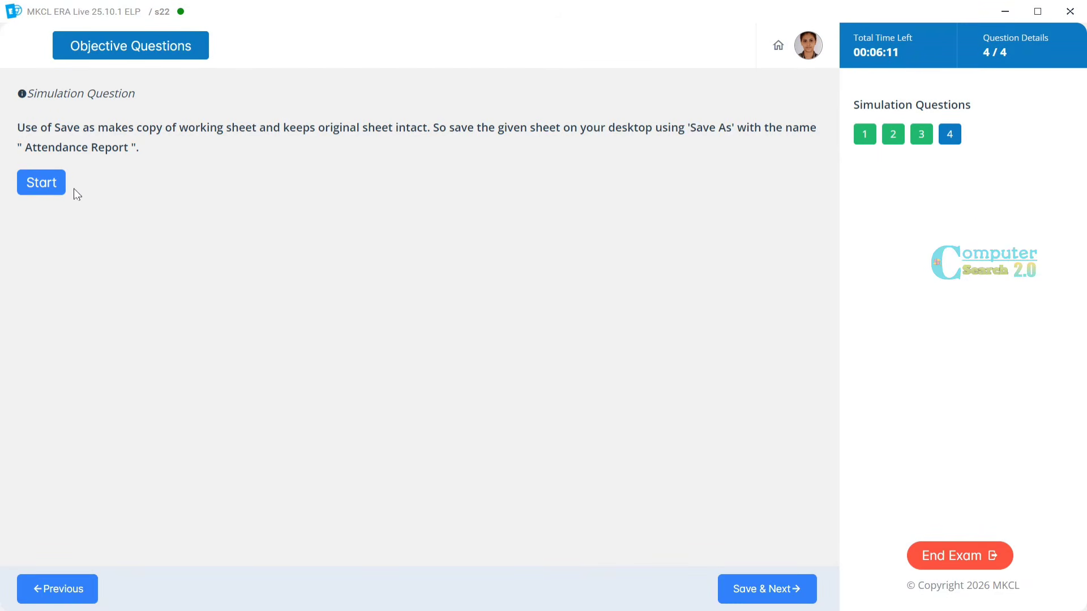
Start the Save As simulation, save the sheet to the Desktop as "Attendance Report", submit the answer and end the exam
left_click(40, 178)
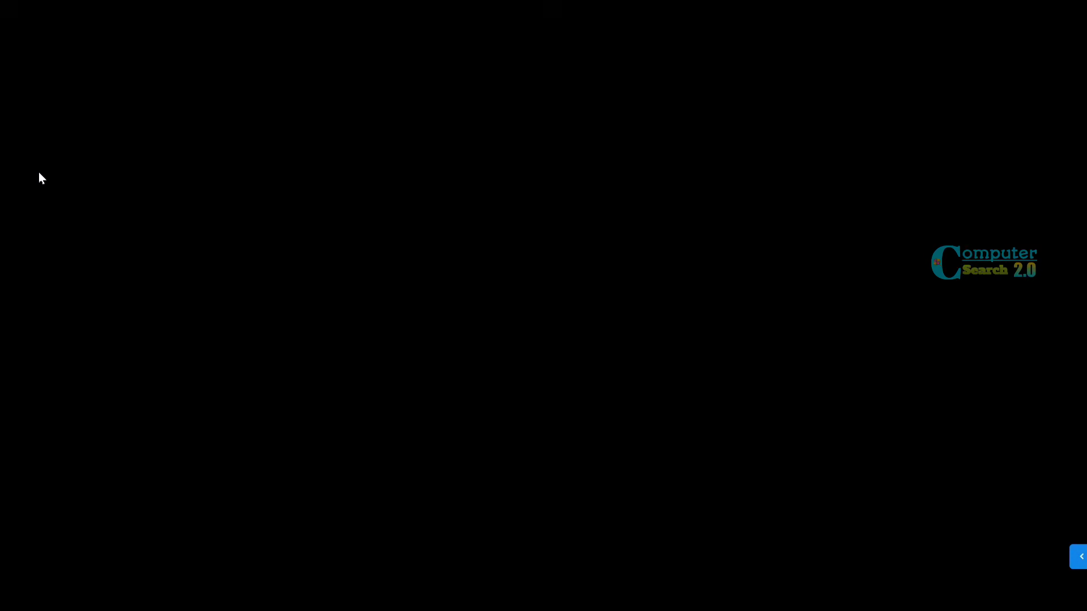
left_click(1078, 562)
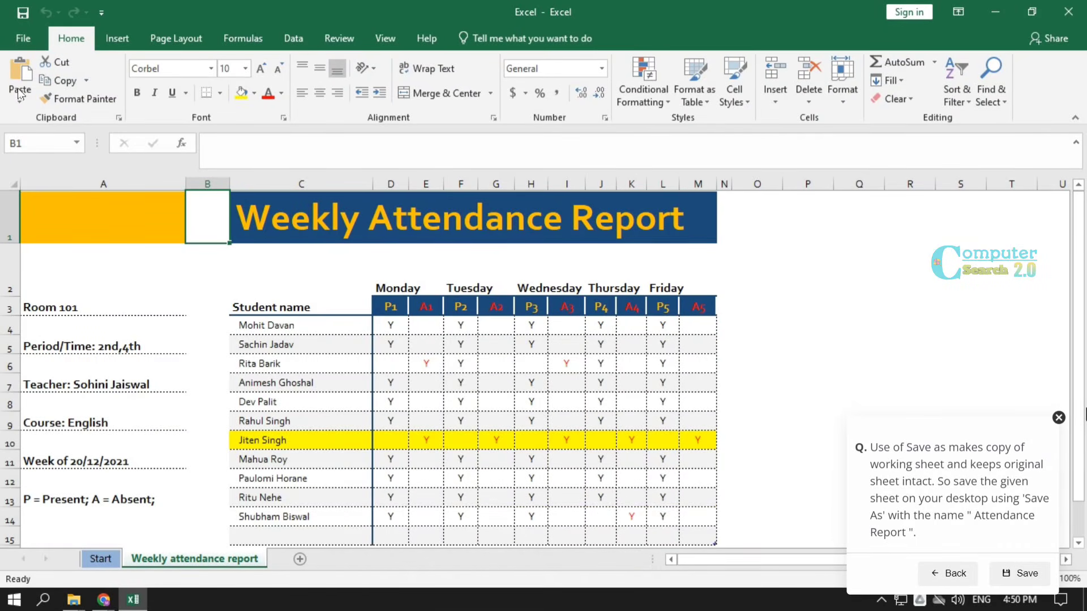
left_click(21, 38)
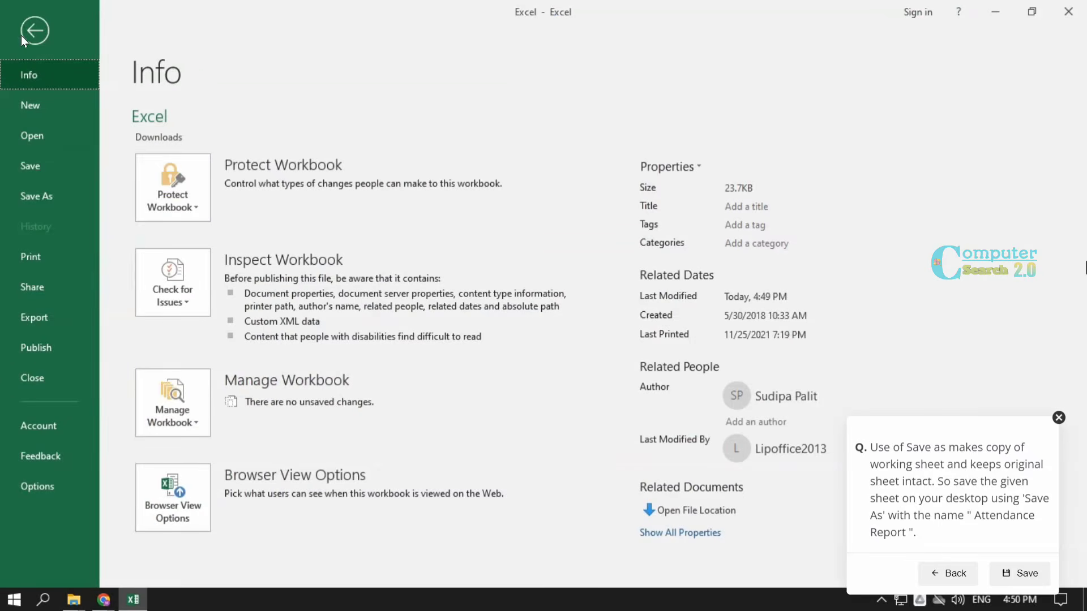
left_click(34, 196)
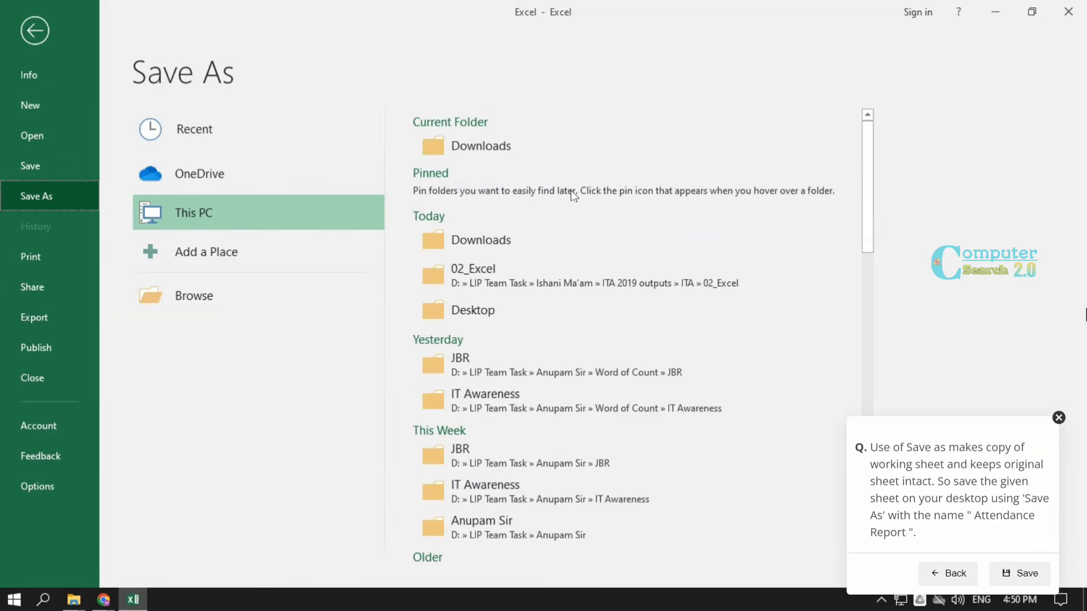
left_click(467, 306)
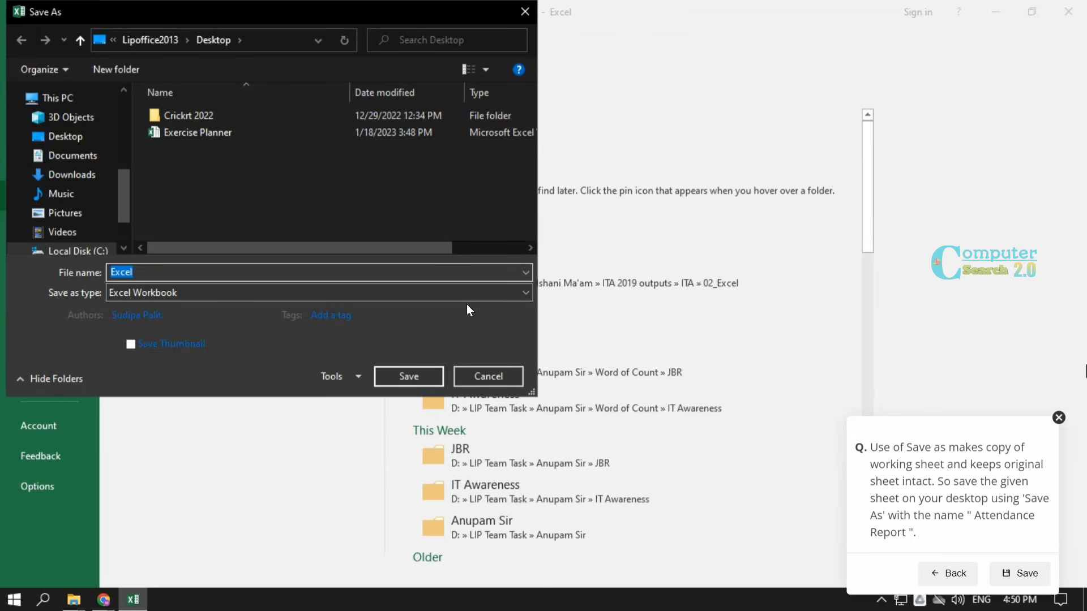
type("Attendance Report")
left_click(414, 376)
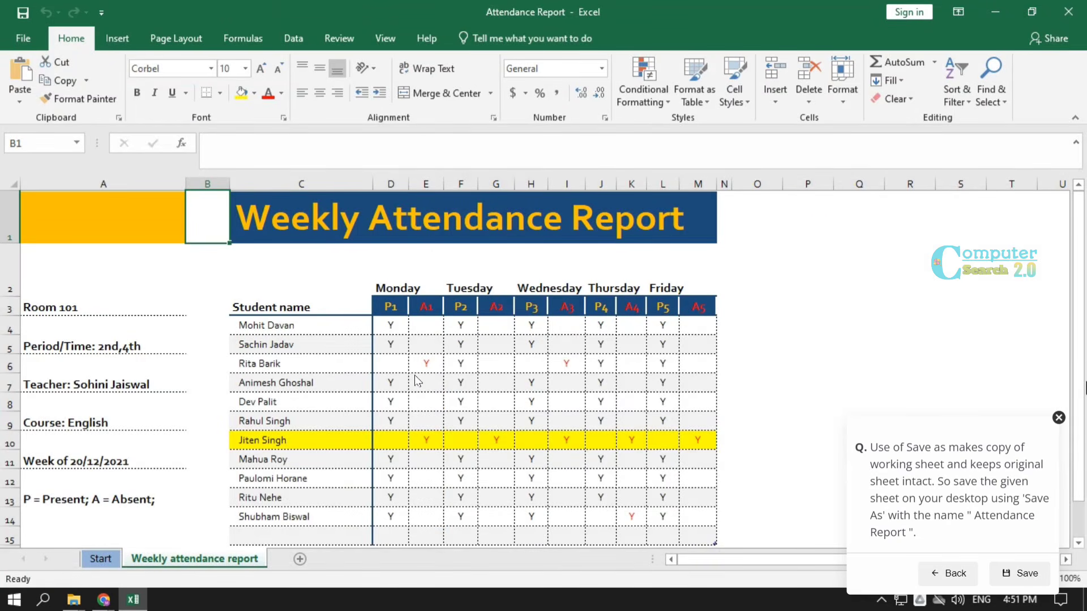
left_click(546, 334)
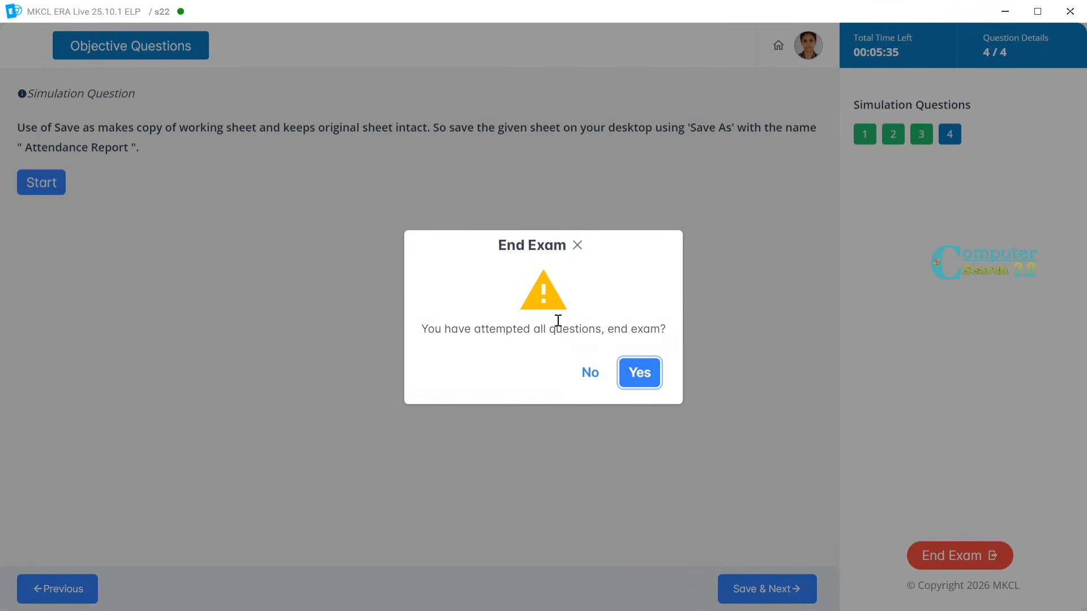
left_click(640, 371)
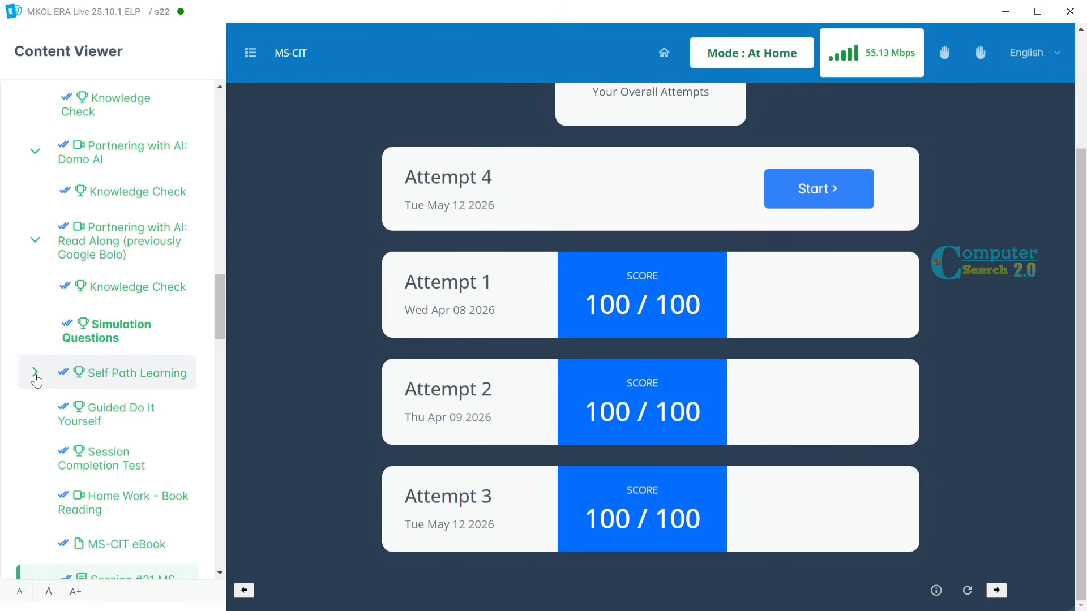
Open Self Path Learning in the session contents and start step 1 of the SPL-Formula Tab exercise
left_click(35, 375)
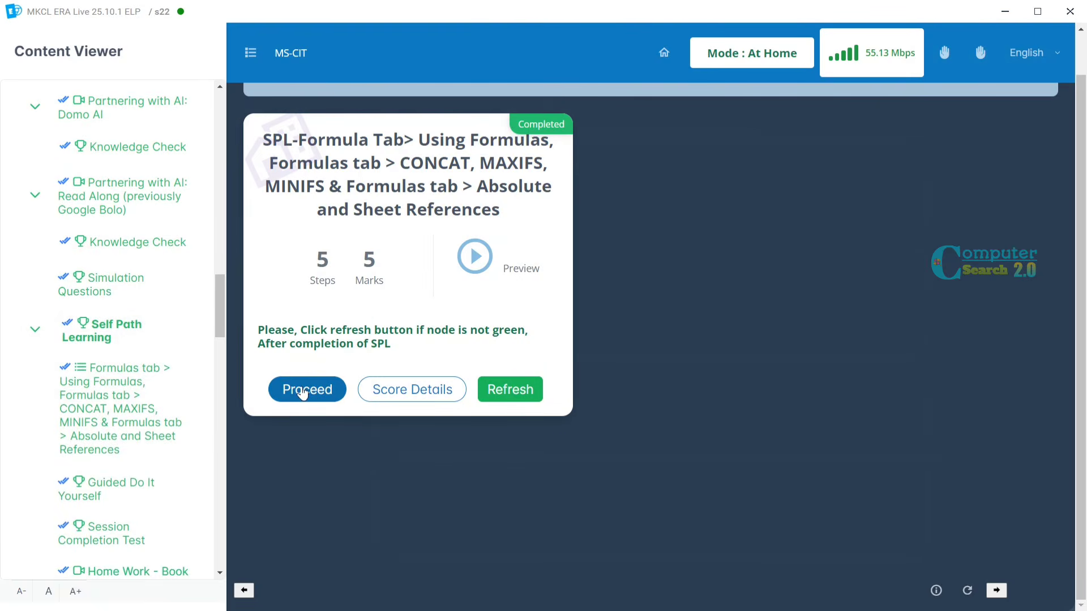
left_click(292, 393)
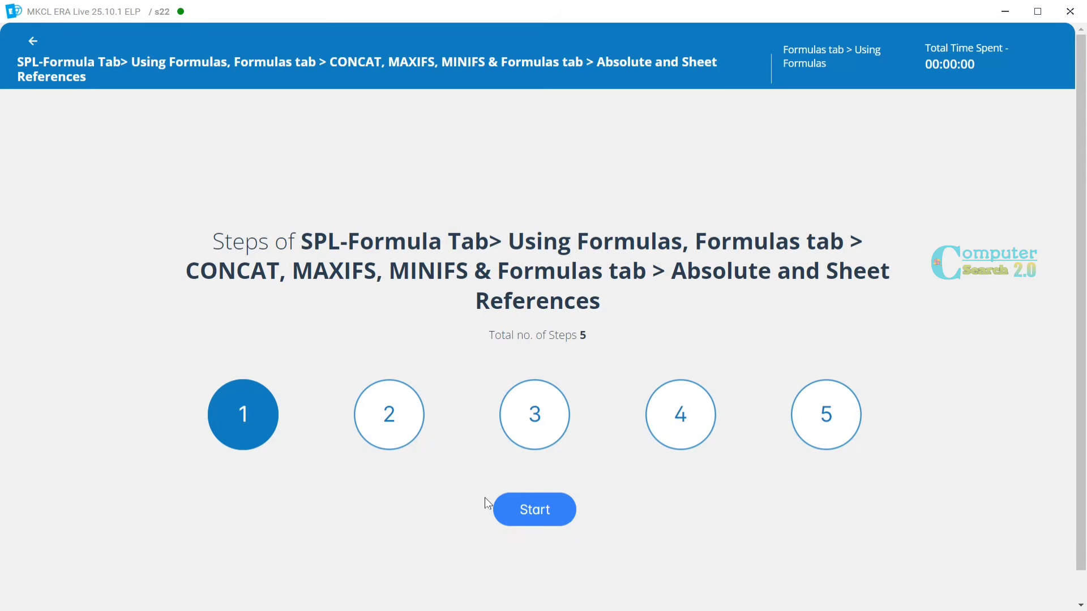
left_click(524, 509)
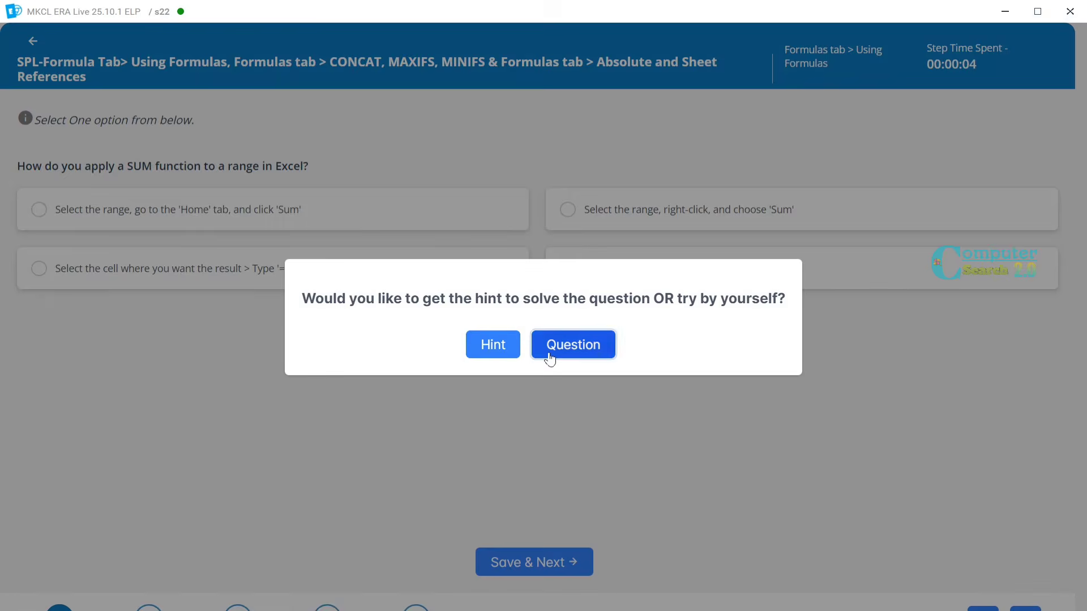
Without a hint, answer the SUM function question with "Select the cell where you want the result > Type '=SUM(number1,number2)" and continue
left_click(541, 354)
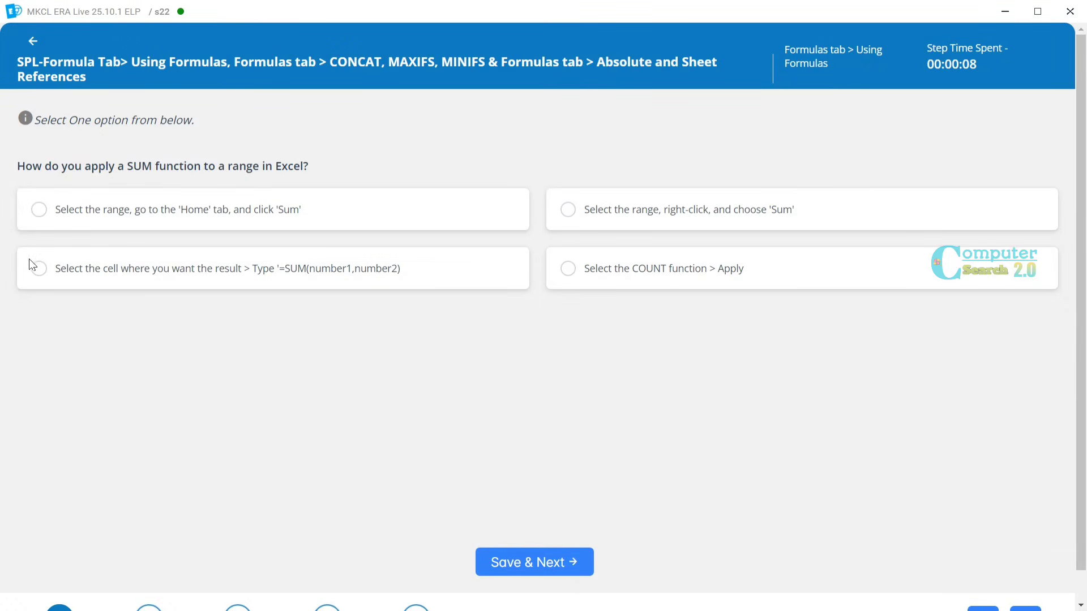
left_click(97, 275)
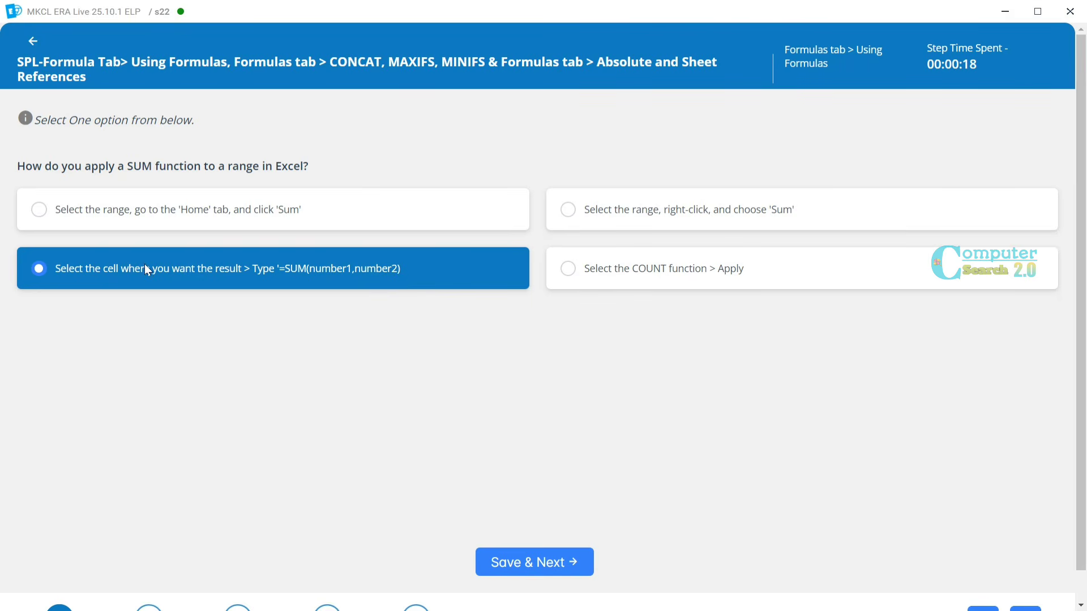
left_click(501, 567)
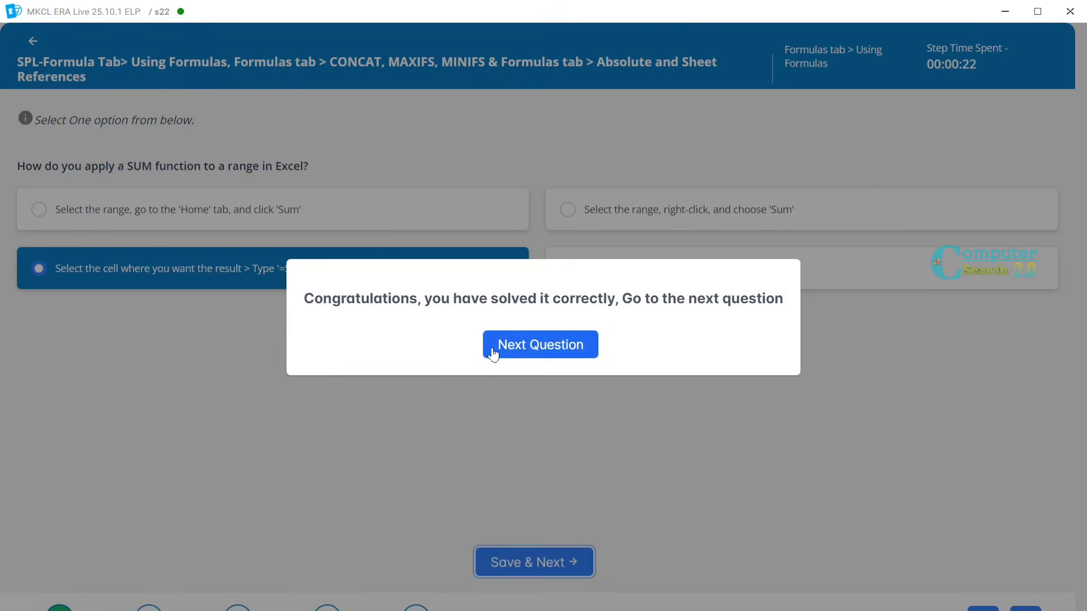
left_click(494, 345)
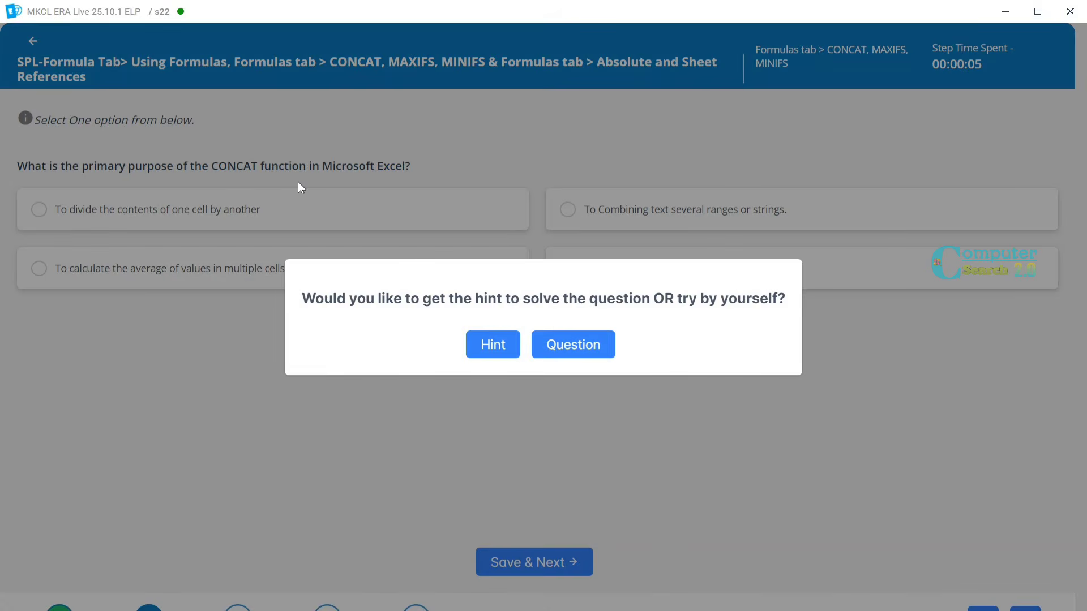
Answer the CONCAT function question without a hint, choosing "To Combining text several ranges or strings.", and go on to the next question
left_click(566, 343)
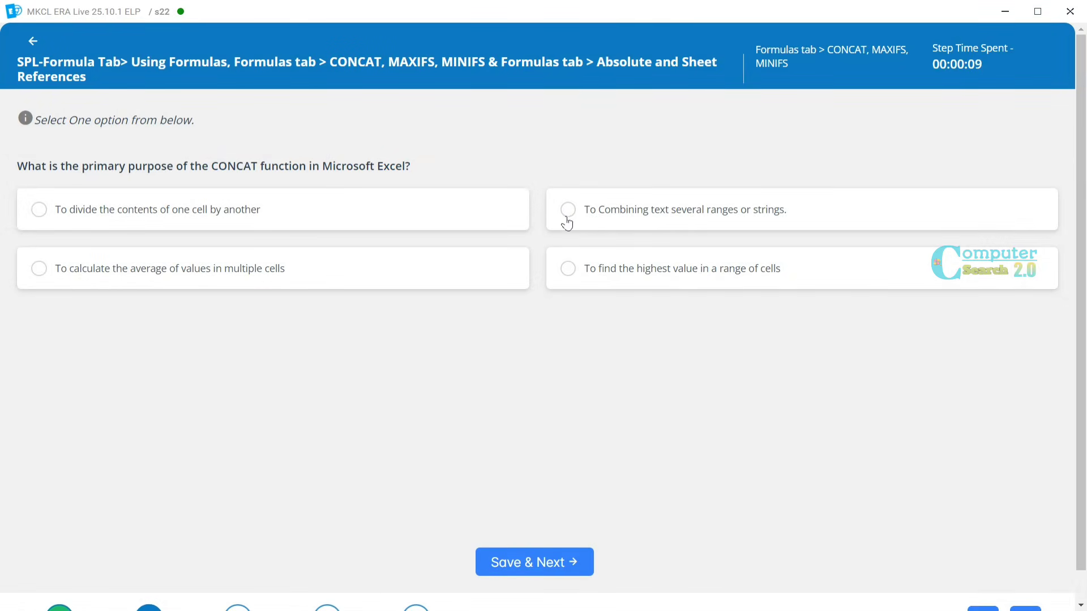
left_click(594, 221)
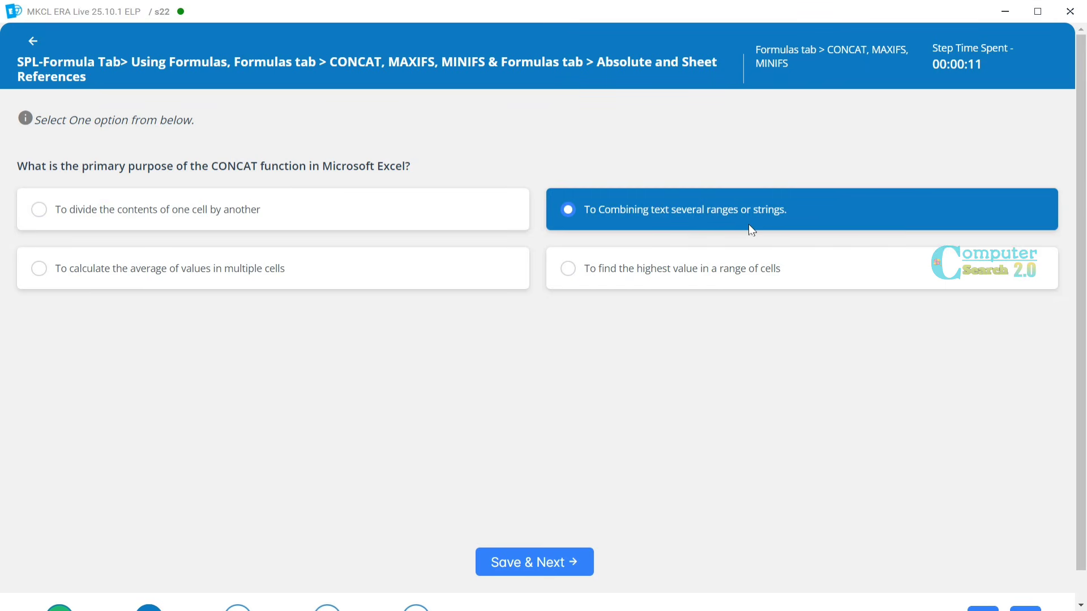
left_click(543, 562)
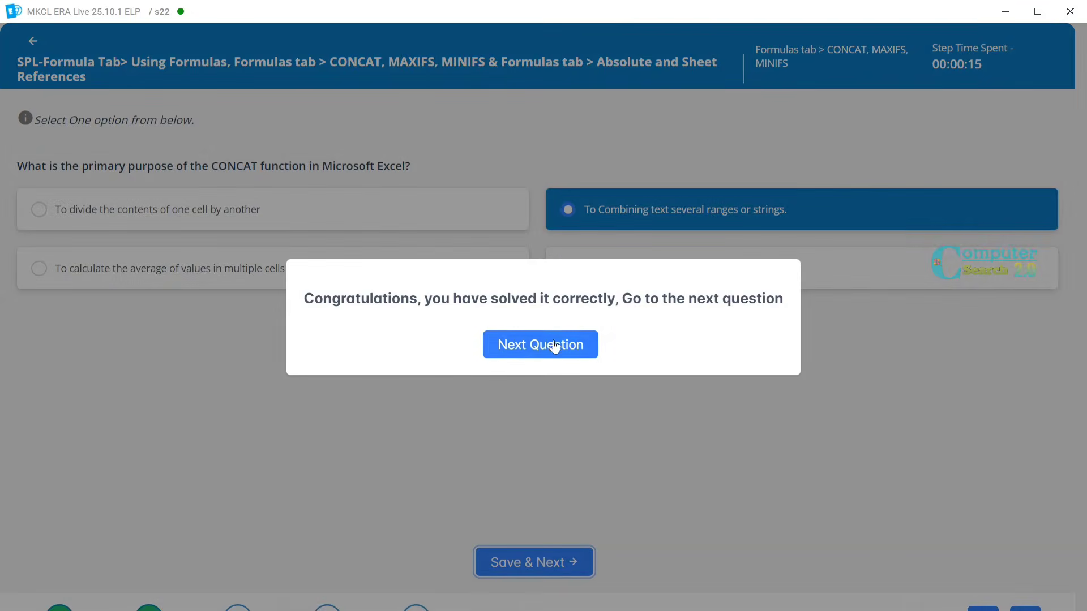
left_click(554, 347)
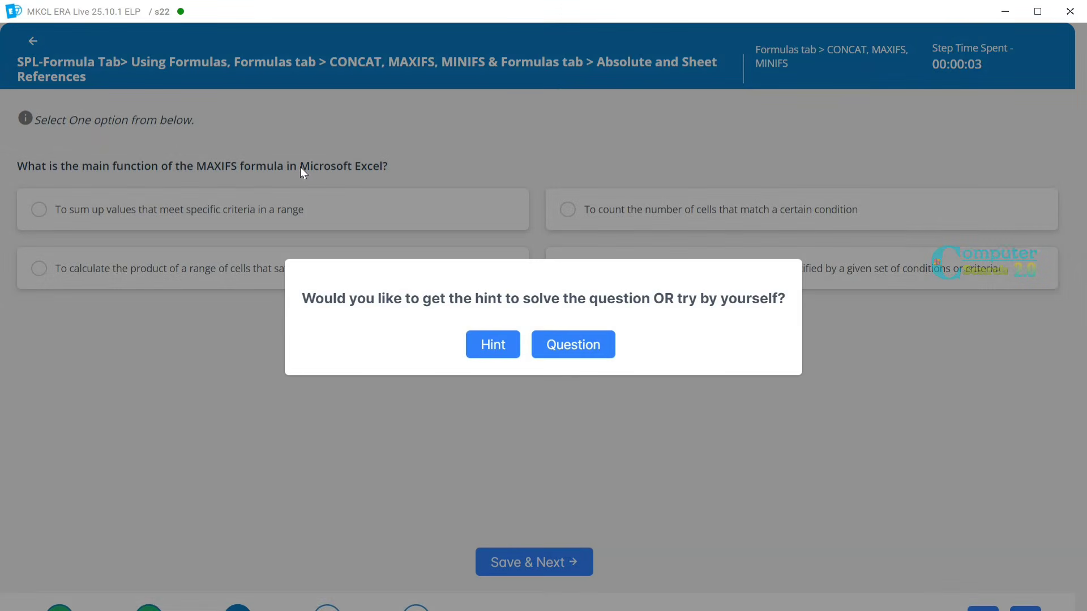
Without a hint, answer the MAXIFS question with "To return the maximum value among cells specified by a given set of conditions or criteria" and save it
left_click(589, 348)
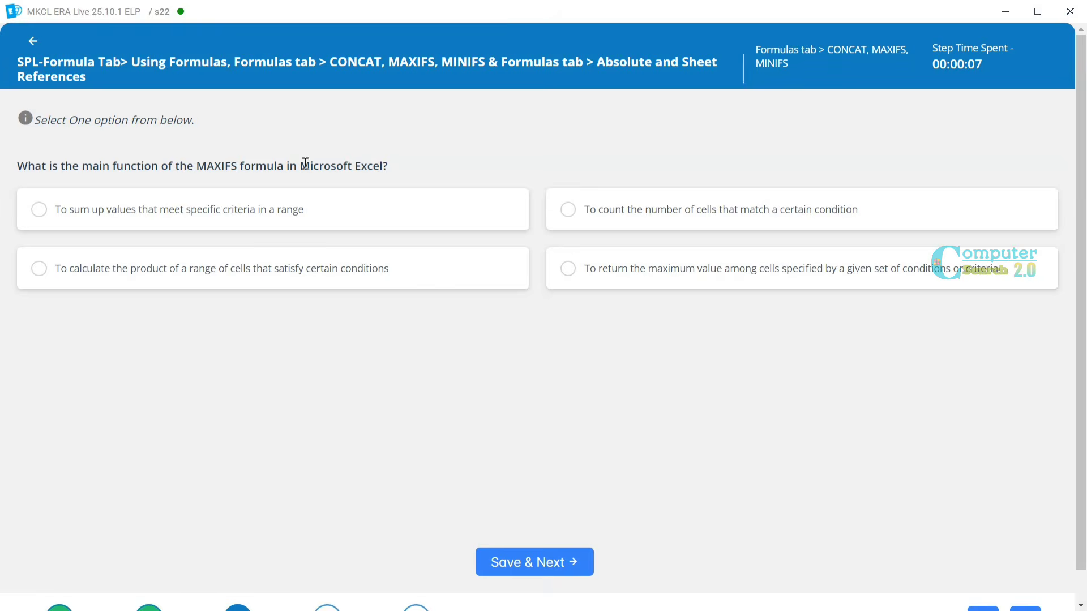
left_click(569, 272)
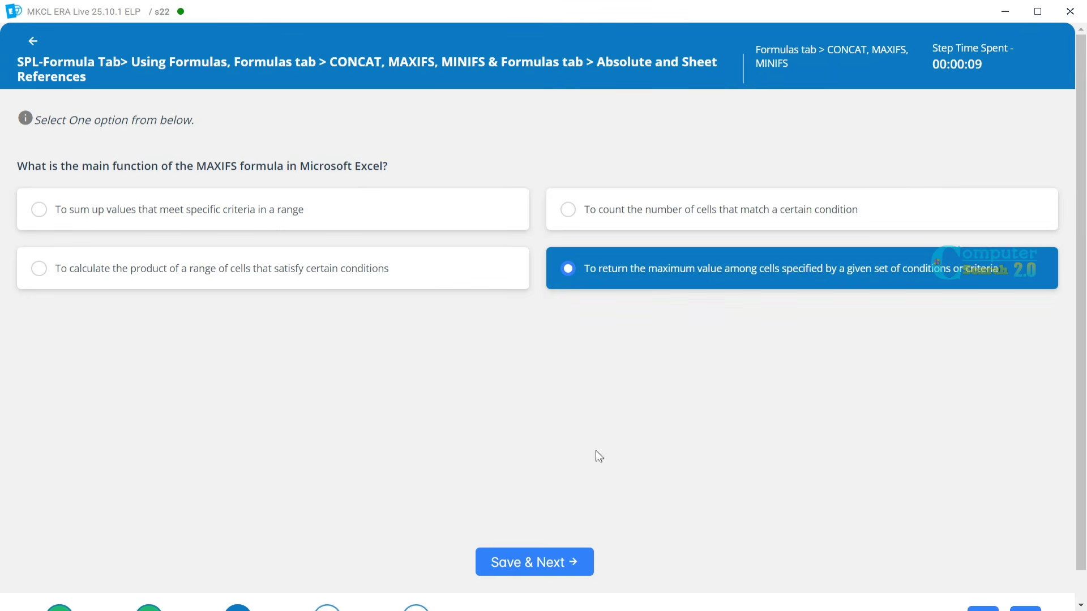
left_click(512, 561)
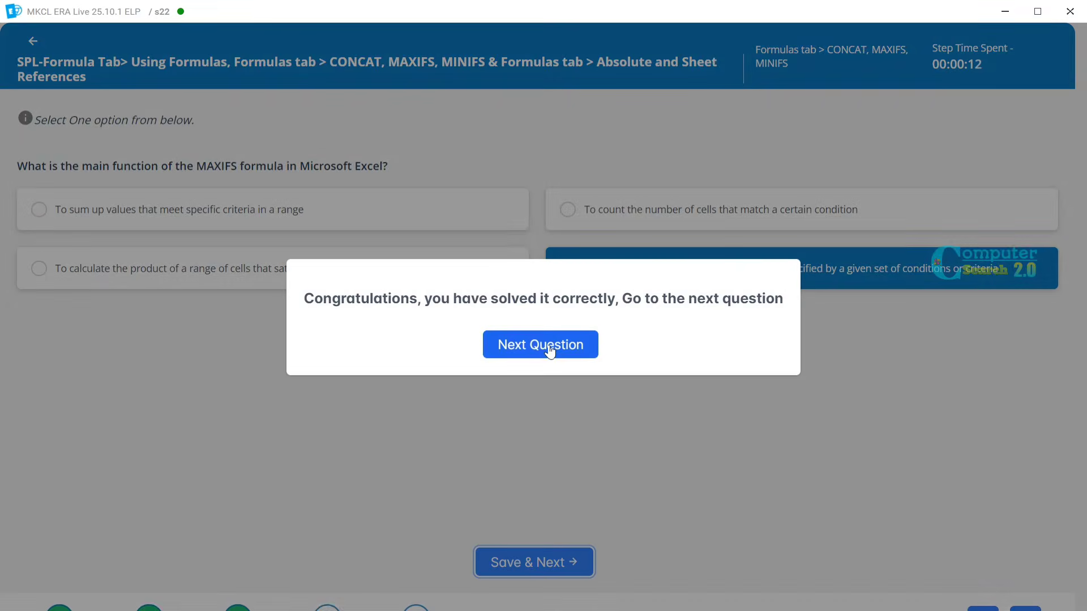
Without a hint, answer the MINIFS question with "To return the minimum value among cells specified by a given set of conditions or criteria"
left_click(549, 349)
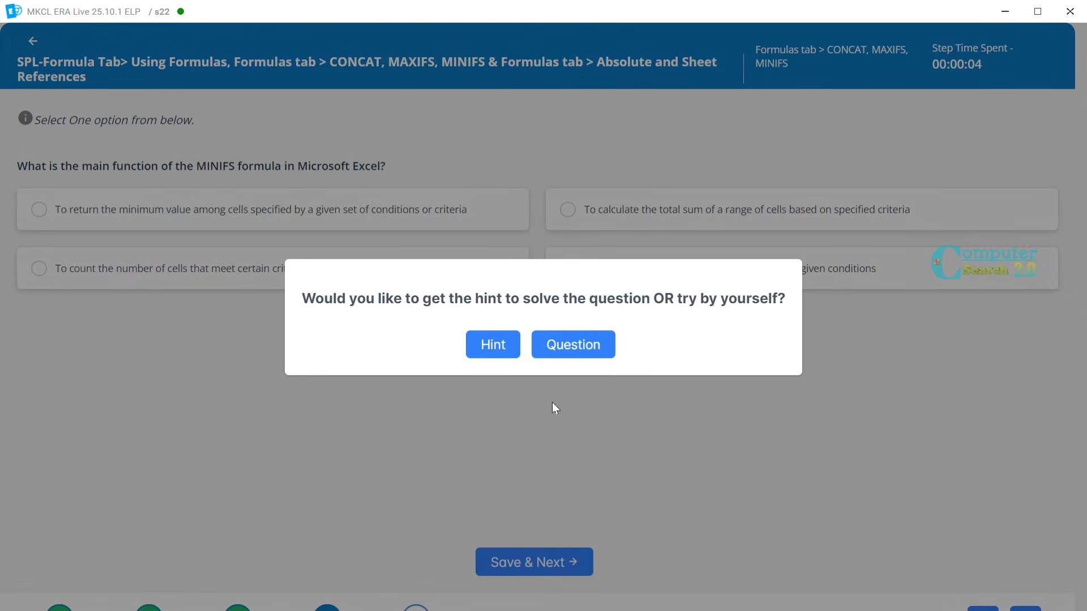
left_click(572, 340)
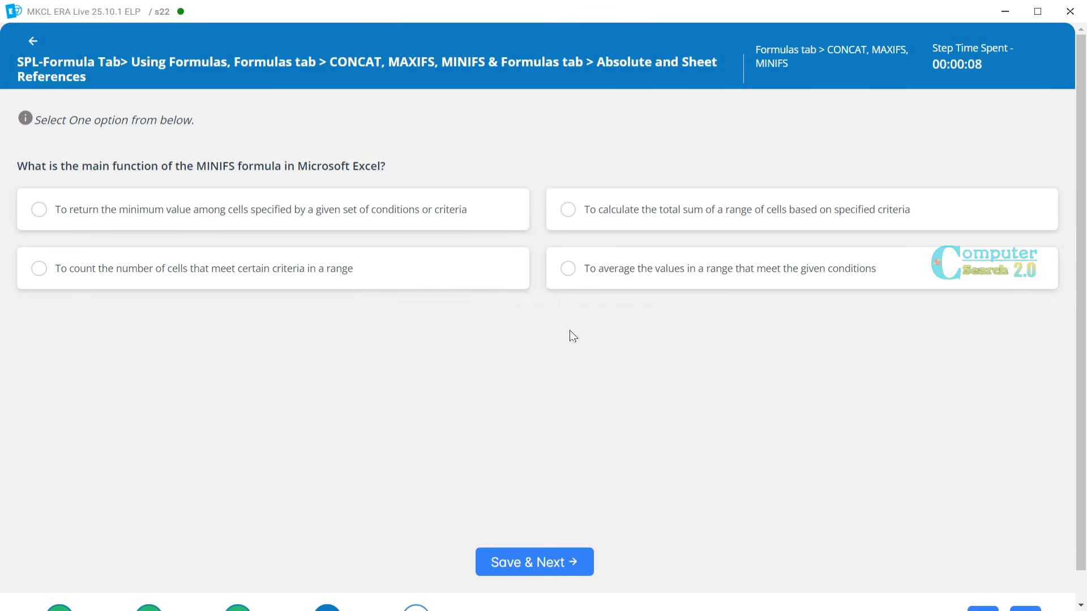
left_click(129, 211)
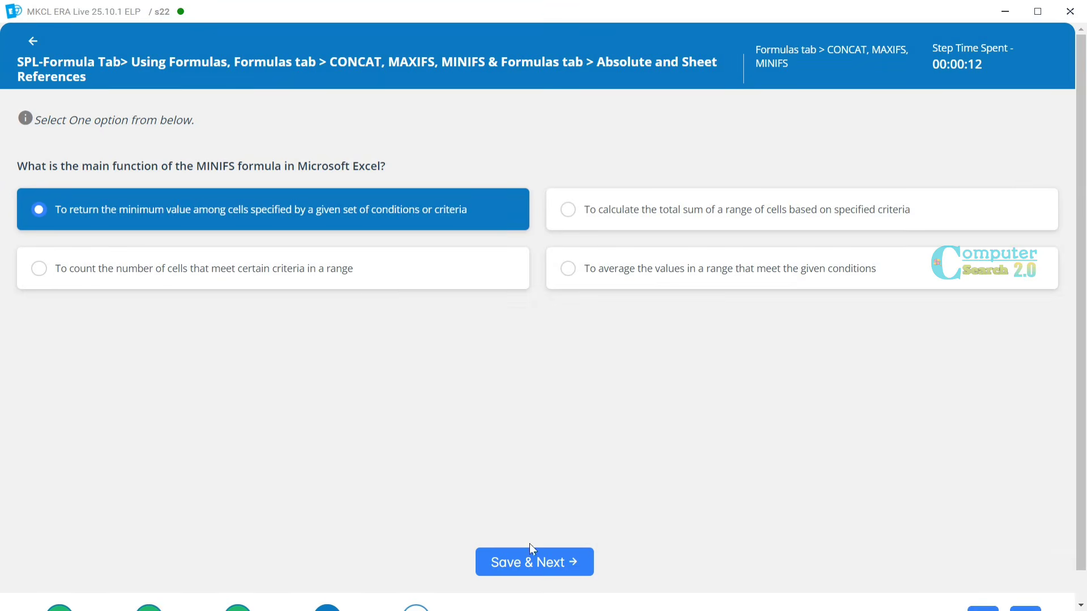
left_click(548, 565)
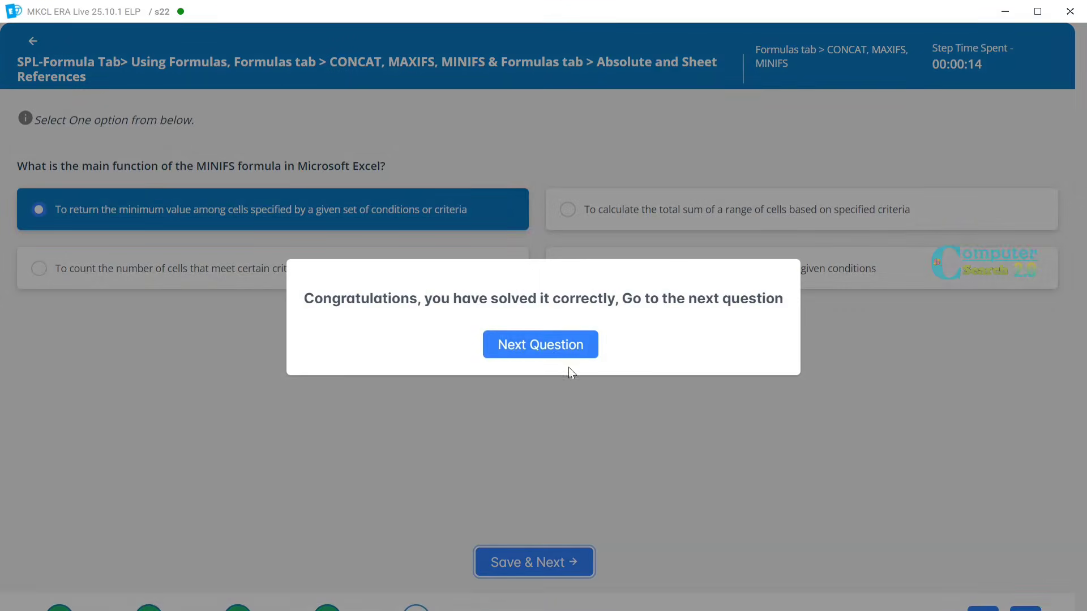
Answer the cell-corner question without a hint, choosing "It will copy the cell's content or formula to the cells where you drag the cursor"
left_click(552, 354)
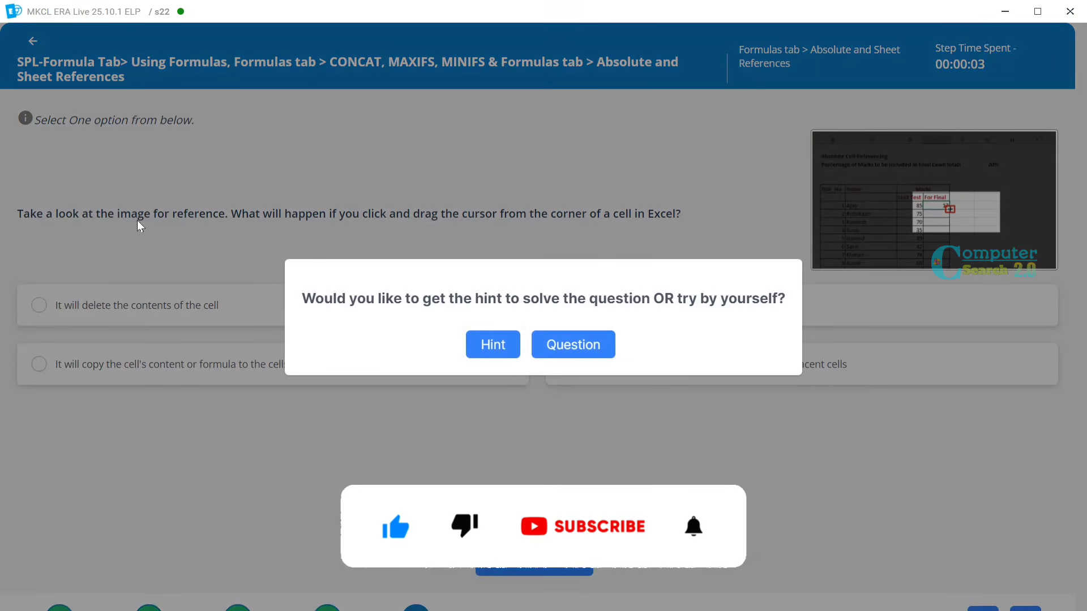
left_click(583, 352)
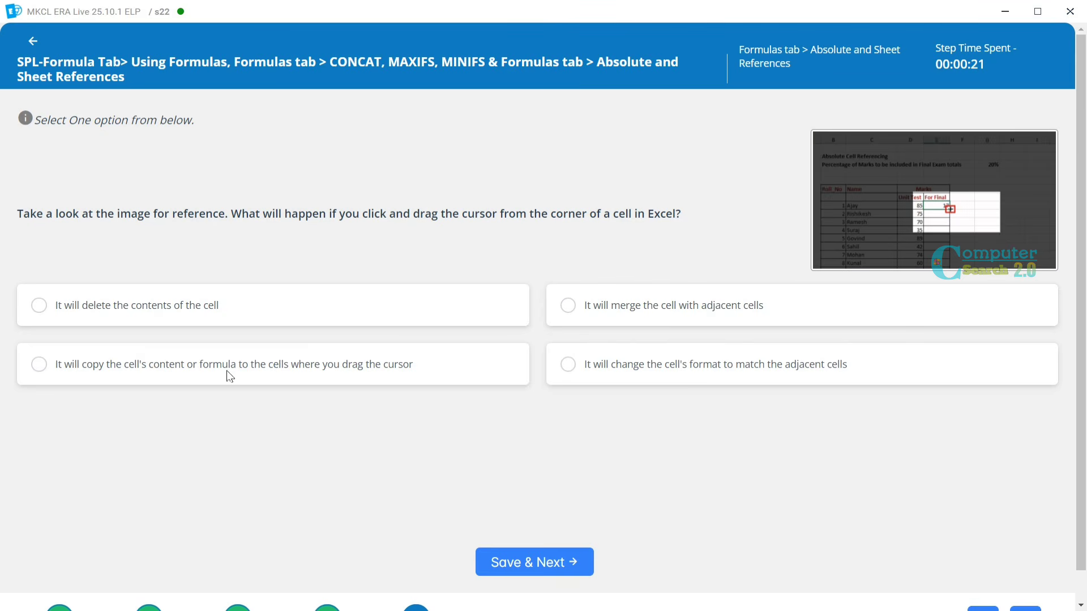
left_click(42, 372)
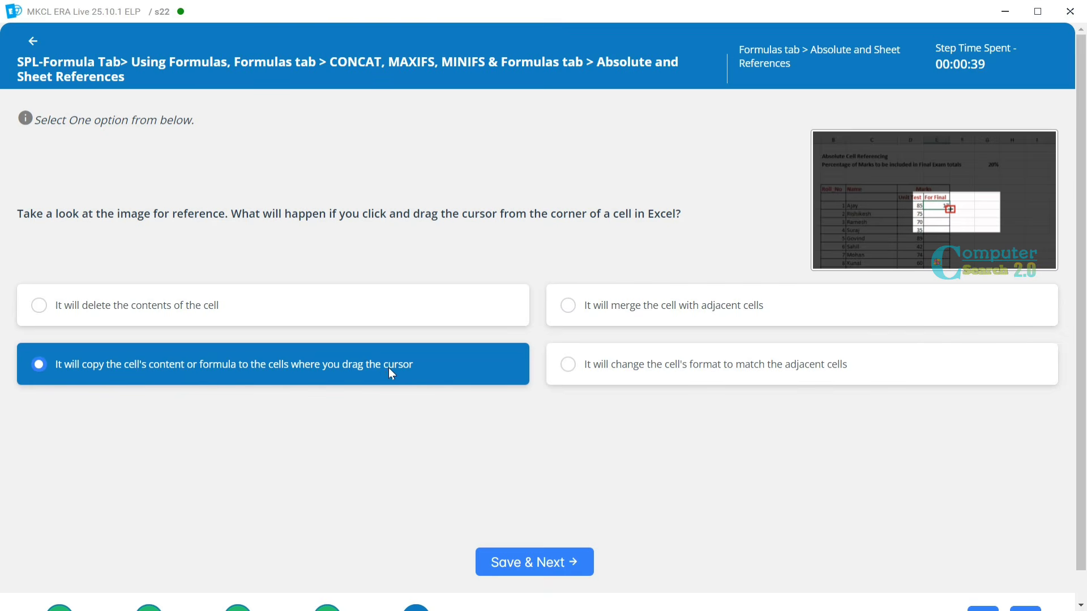
left_click(564, 573)
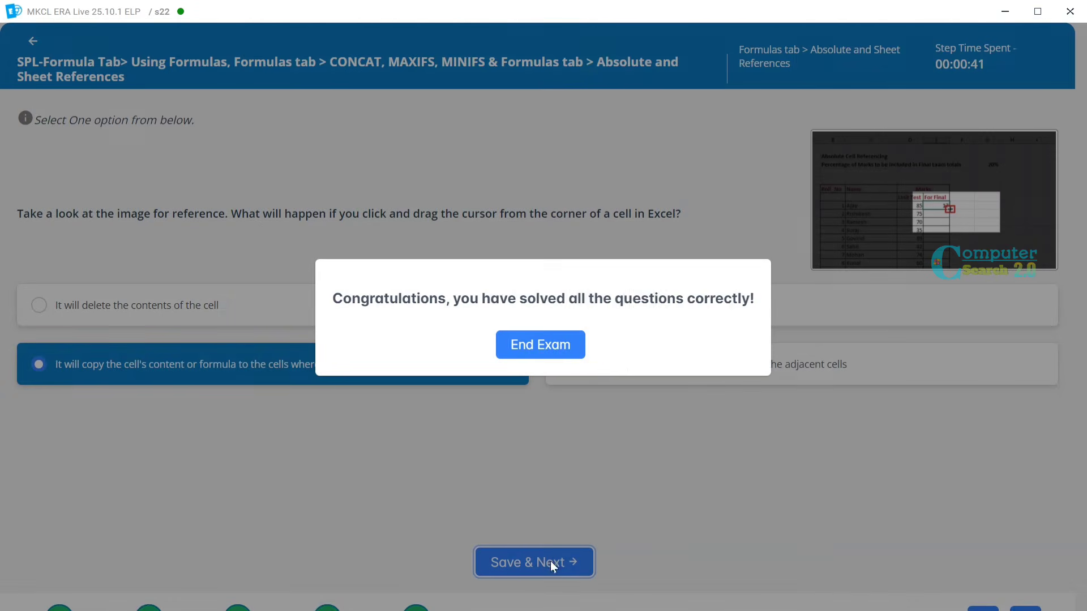
End the SPL-Formula Tab exam and review the score details of its attempts
left_click(545, 355)
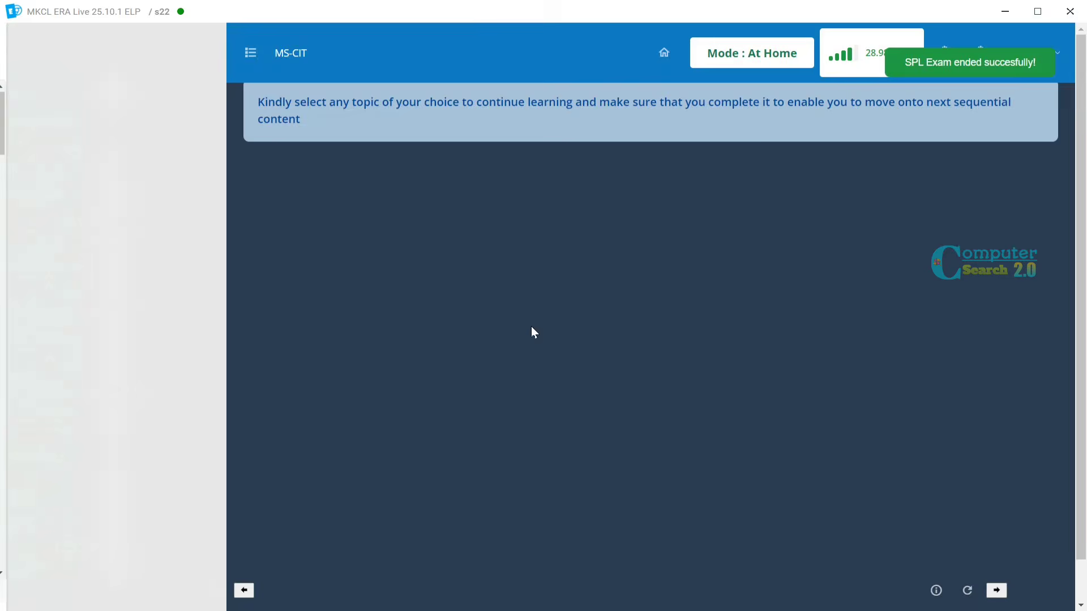
left_click(439, 442)
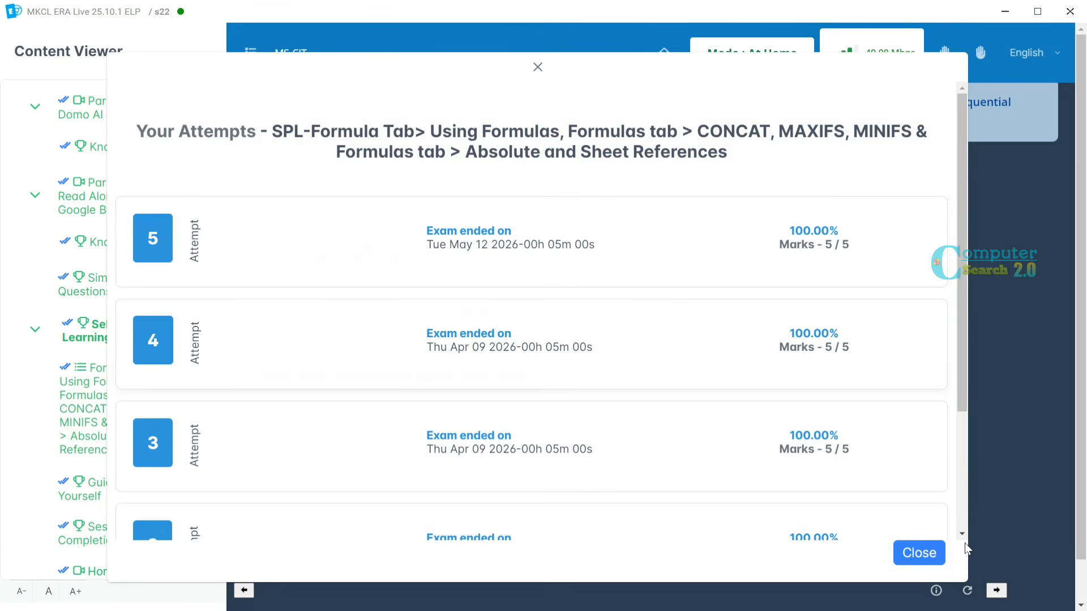
left_click(919, 553)
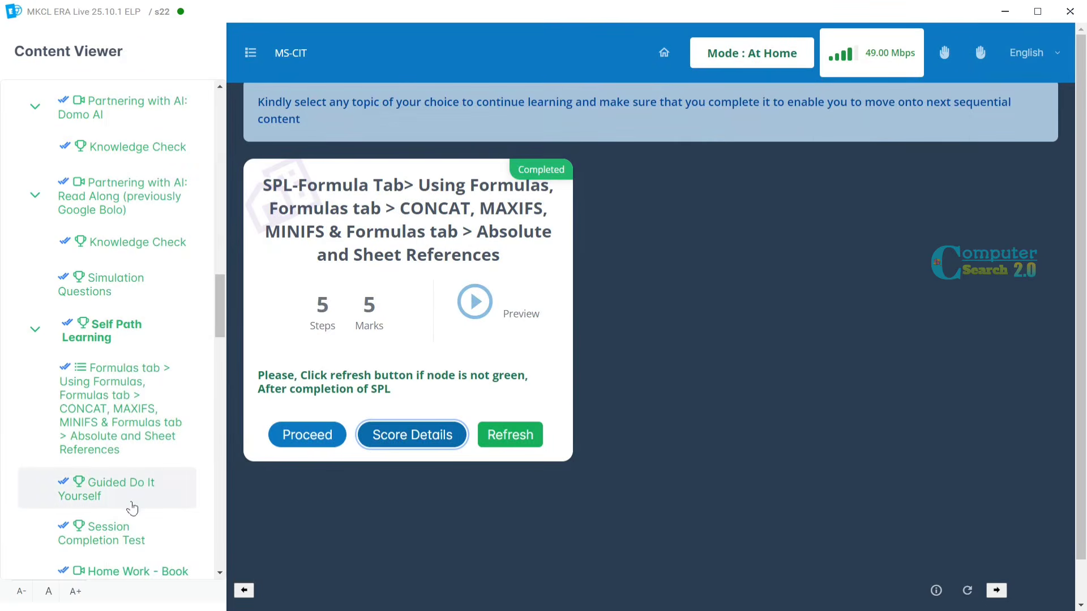
Open Guided Do It Yourself for Session #20, start Attempt 3 and dismiss the video camera message
left_click(134, 505)
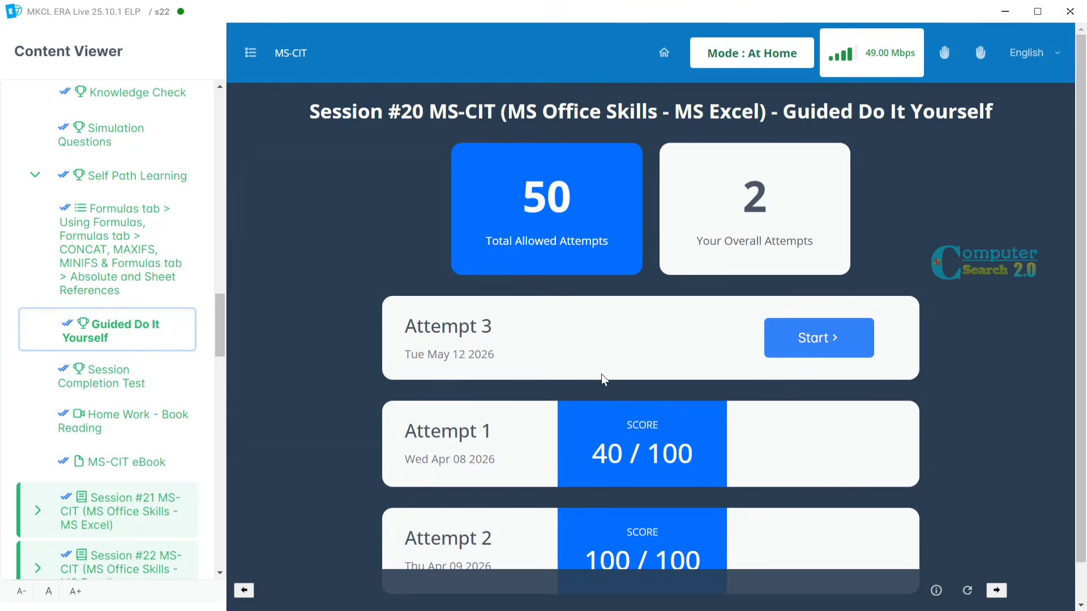
left_click(830, 352)
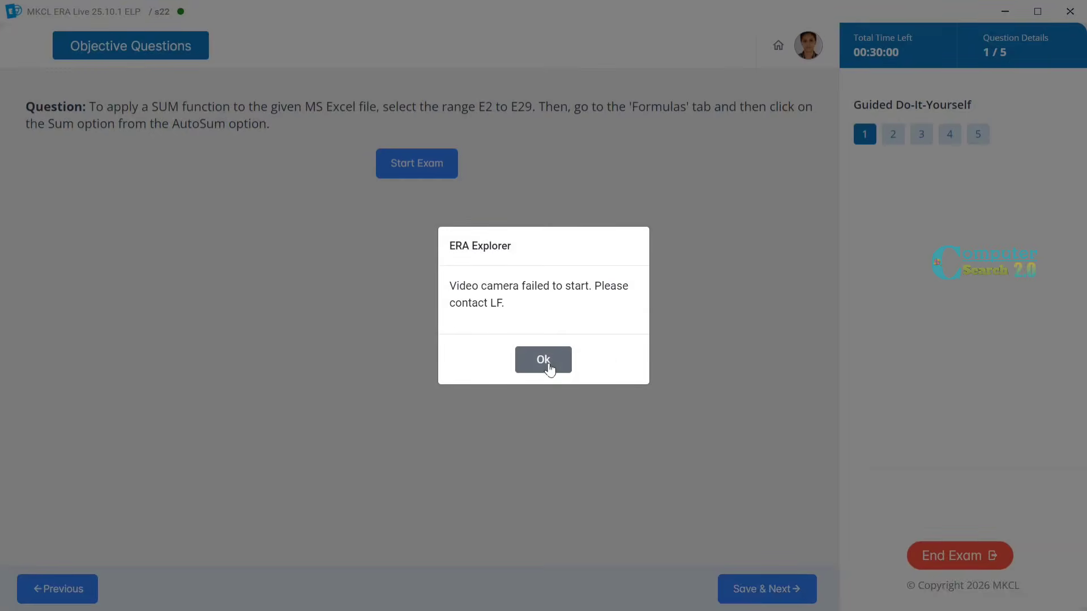
left_click(547, 363)
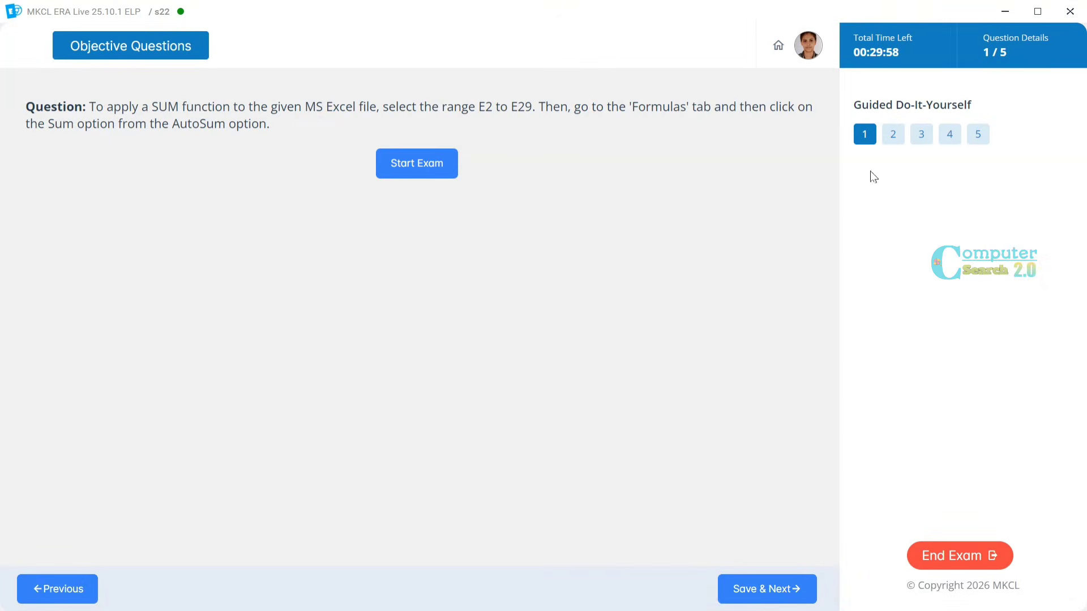
Start question 1 and apply the AutoSum Sum function to the Units values in E2:E29 of the SalesOrders sheet
left_click(437, 163)
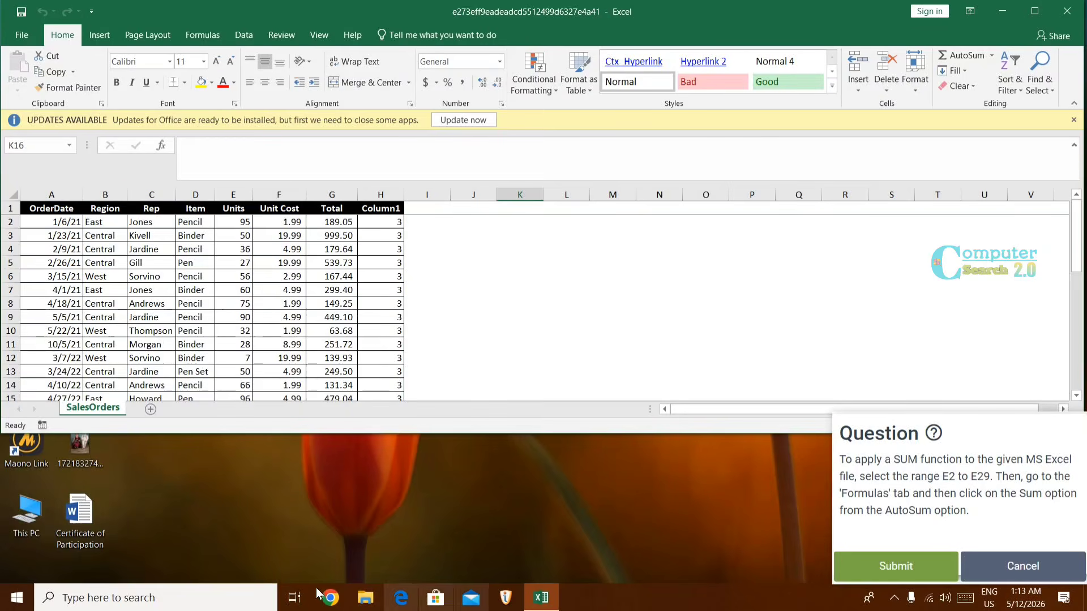
scroll(177, 209, "down", 2)
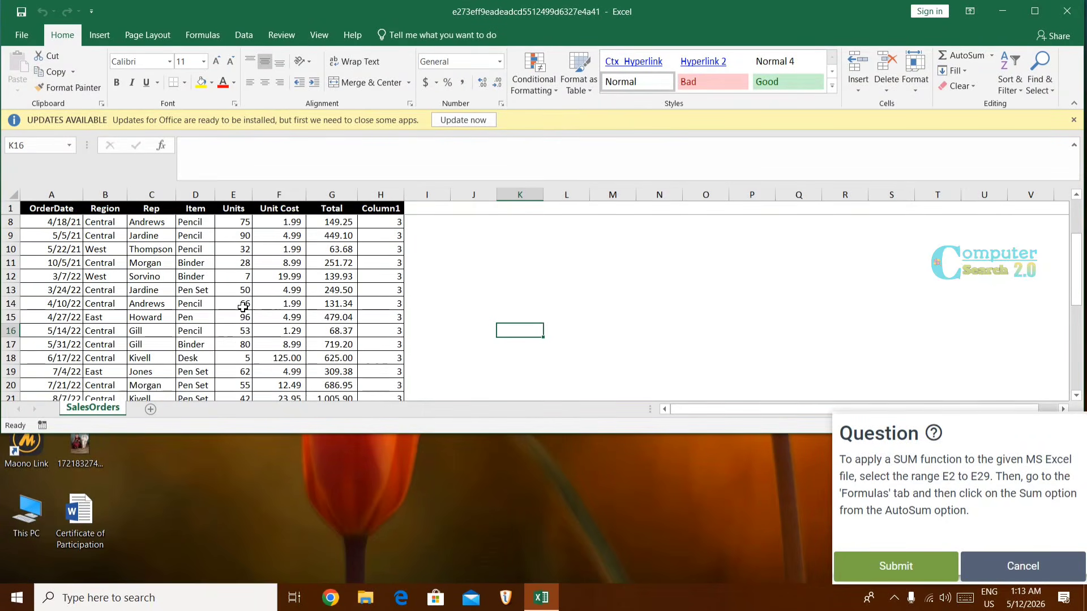
scroll(245, 306, "down", 6)
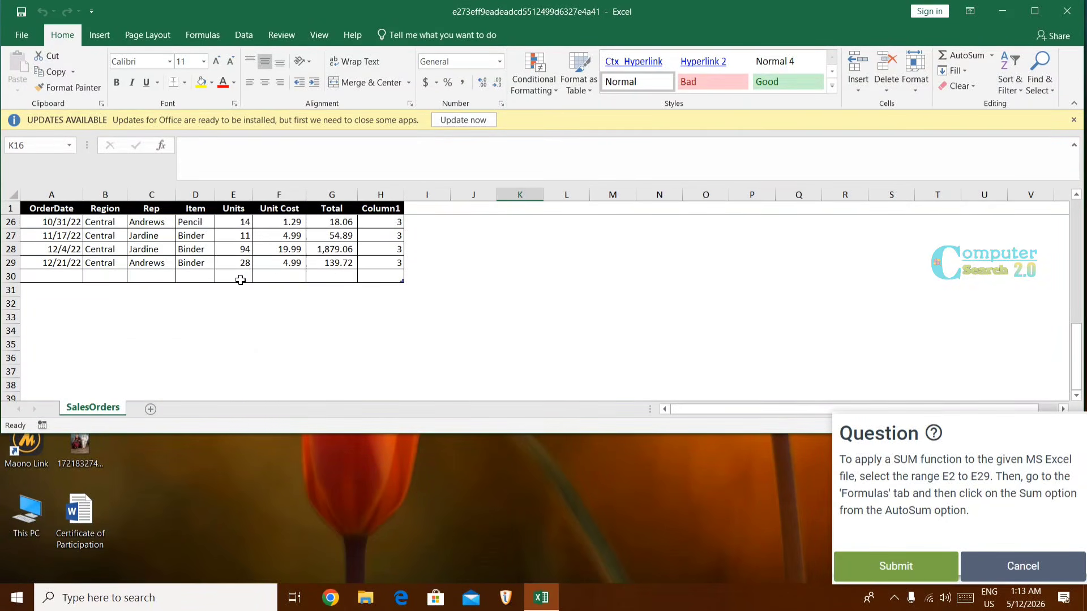
left_click(240, 281)
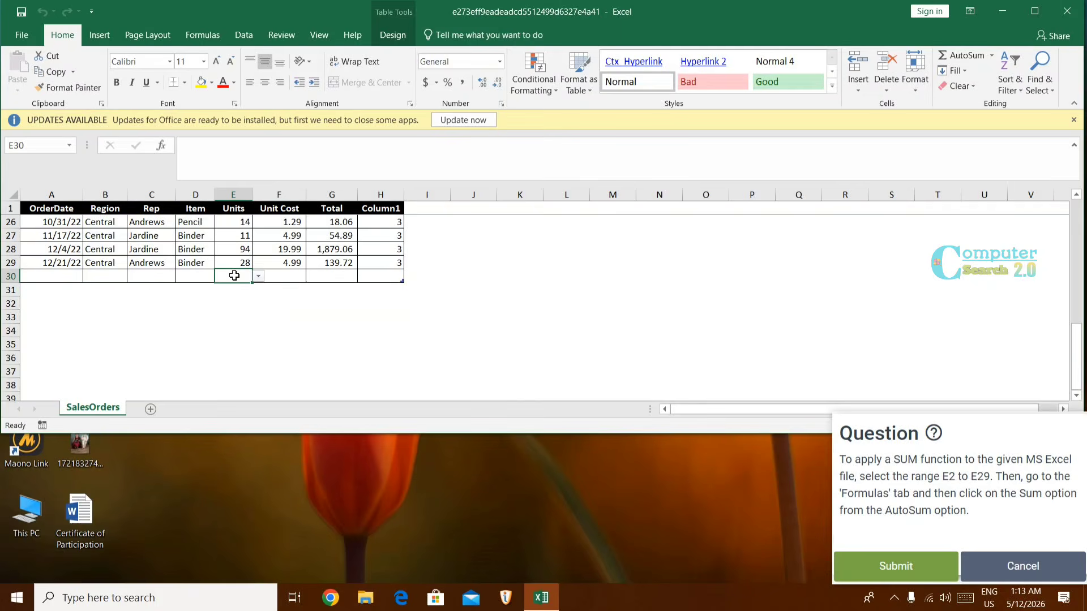
scroll(233, 288, "up", 8)
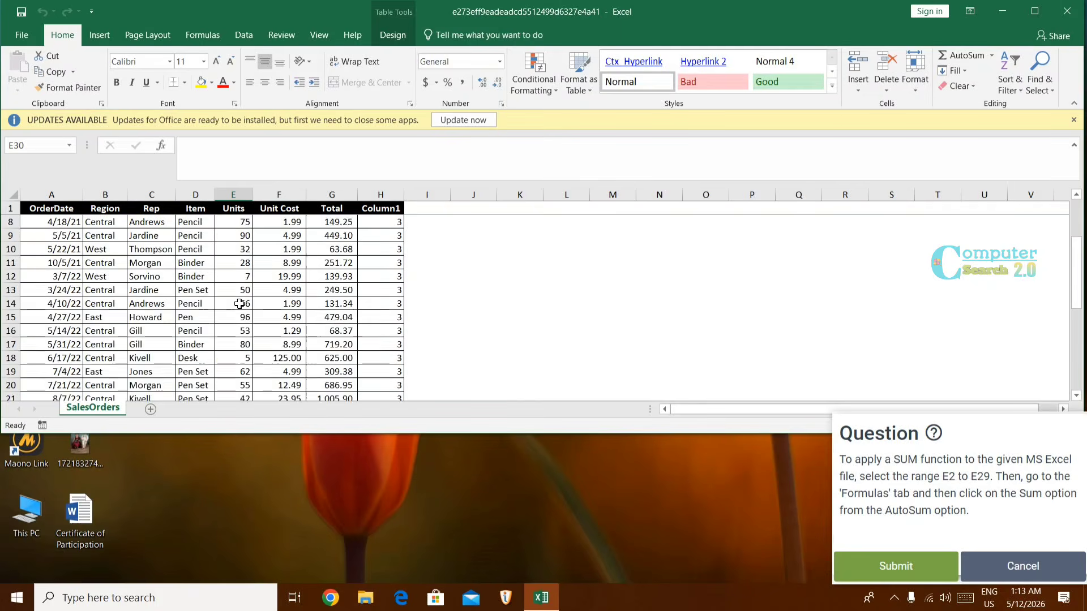
left_click(237, 221)
left_click_drag(237, 222, 243, 372)
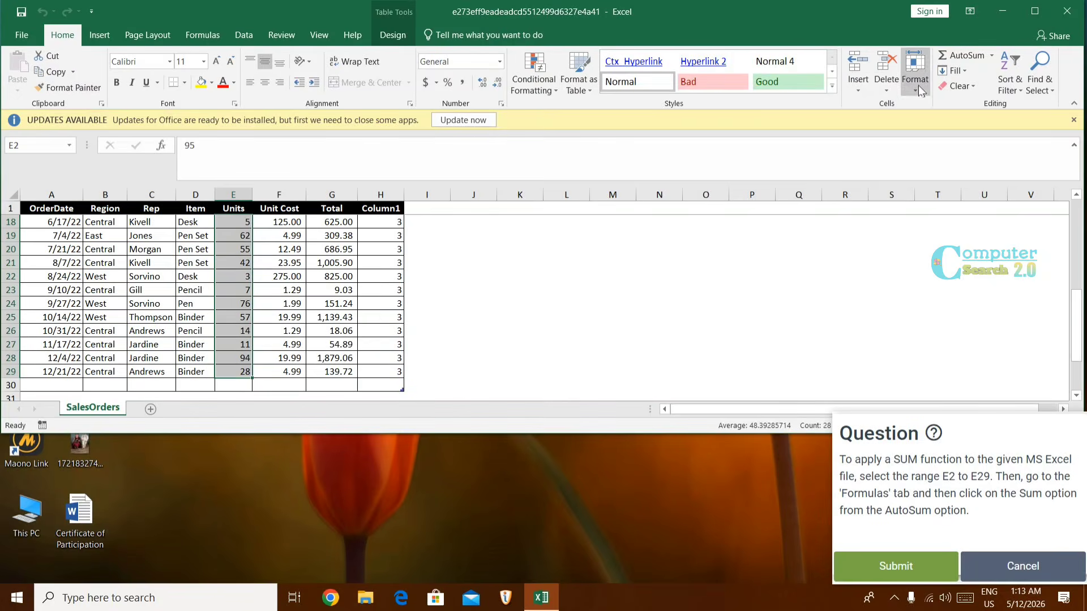
left_click(211, 41)
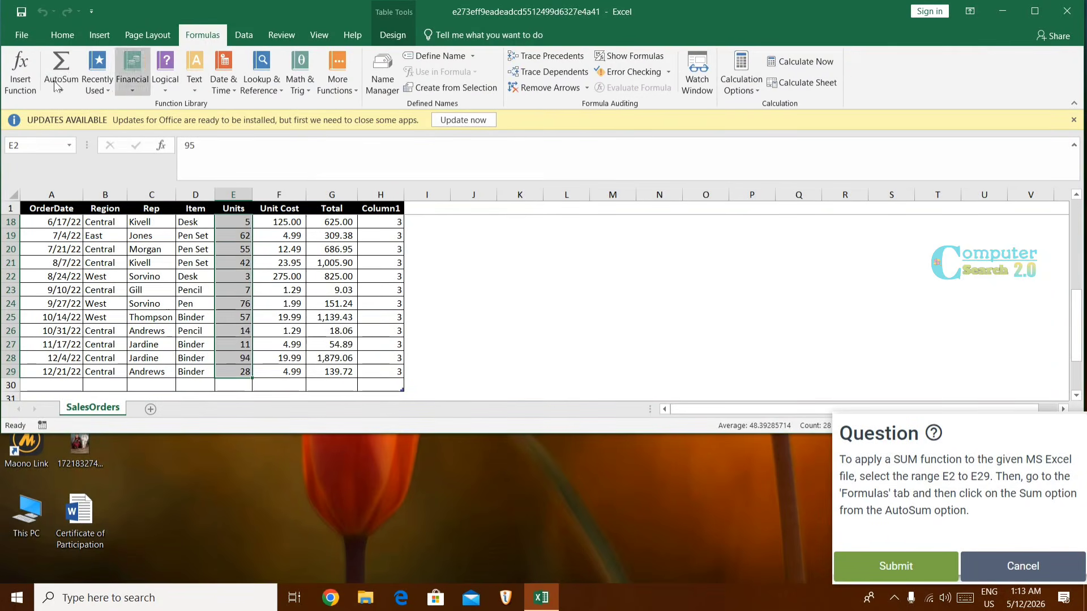
left_click(70, 86)
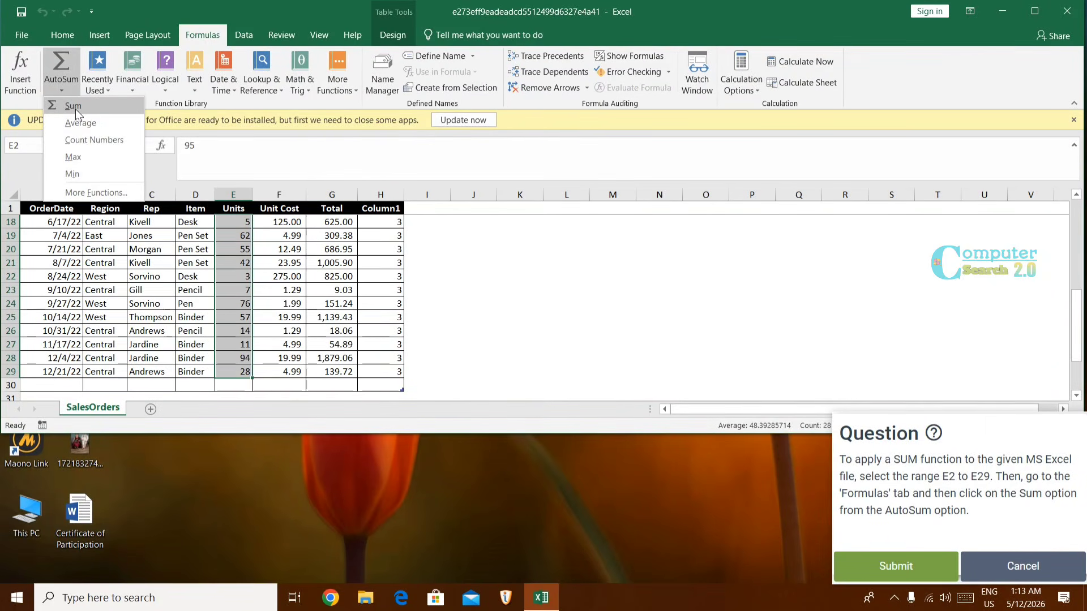
left_click(76, 108)
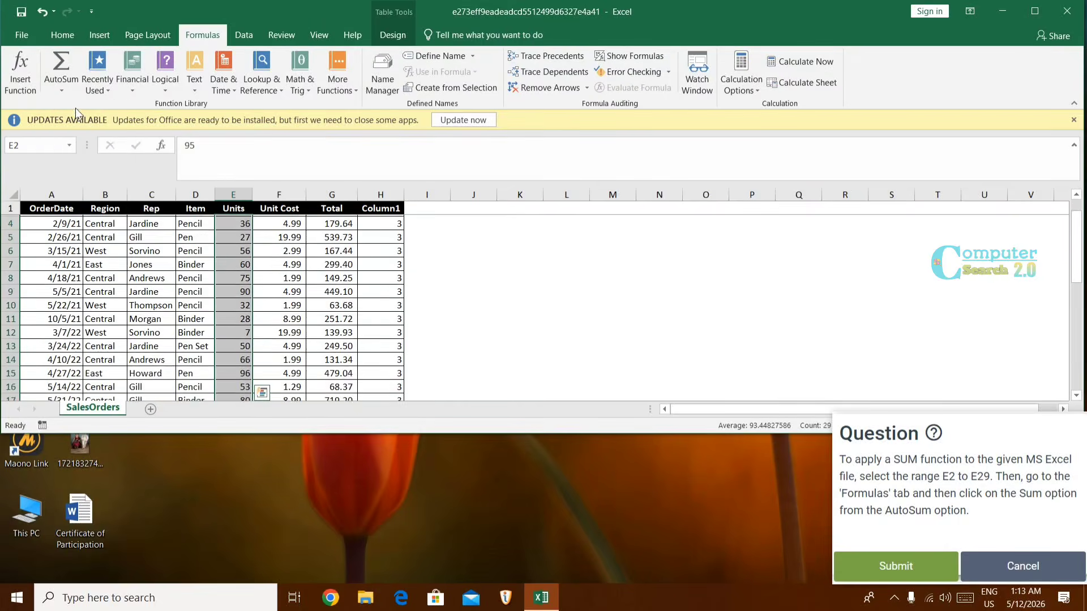
Check the sum in cell E30, submit the answer to question 1 and acknowledge the result
scroll(257, 339, "down", 10)
scroll(257, 340, "up", 2)
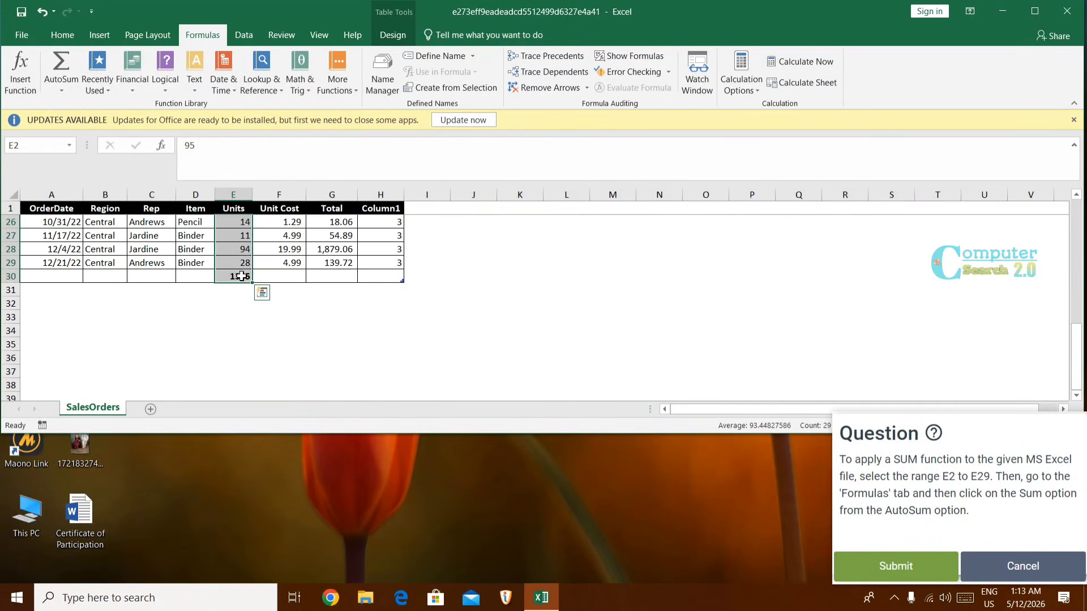
left_click(883, 569)
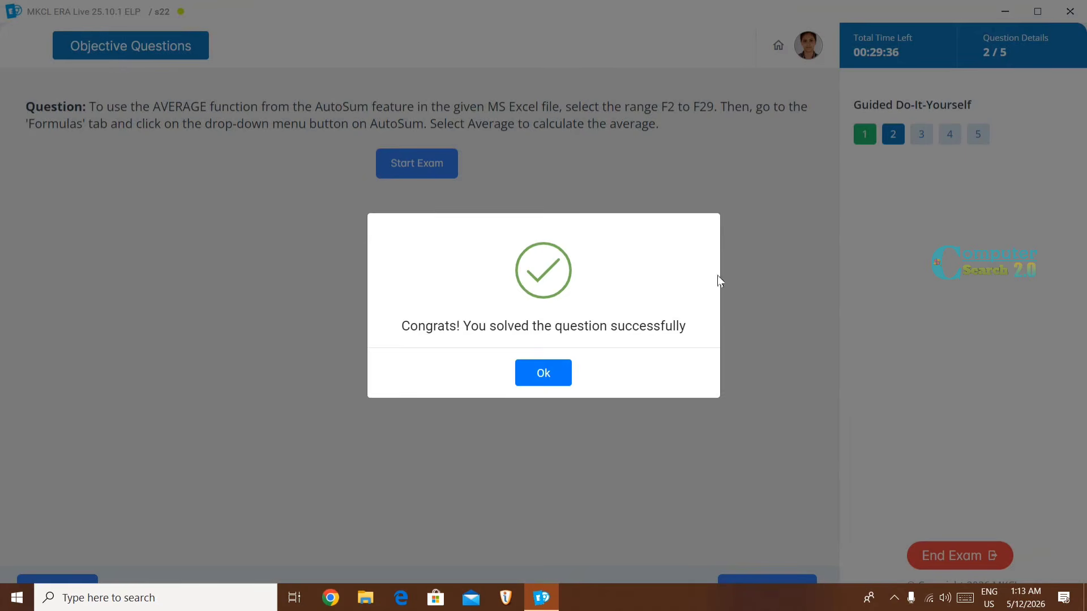
left_click(543, 372)
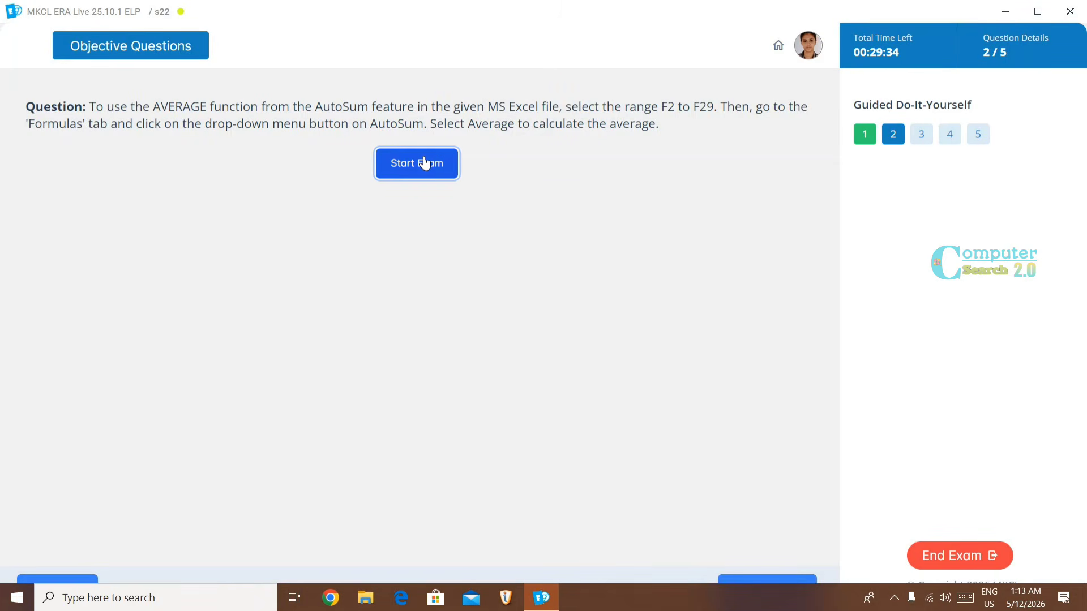
Start question 2, widen the question pane and apply the AutoSum Average function to the Unit Cost values in F2:F29
left_click(424, 163)
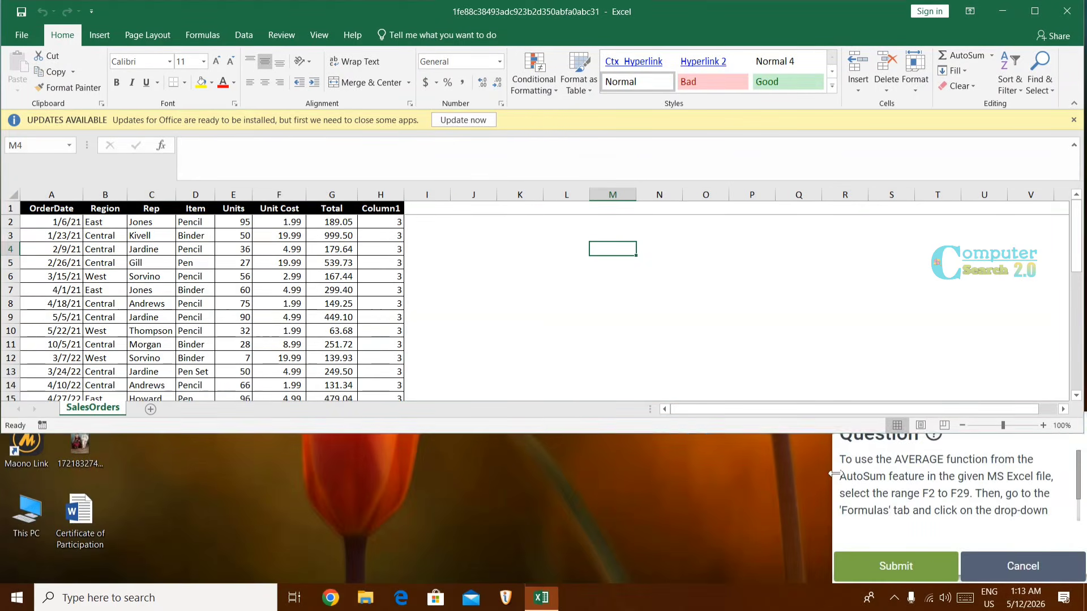
left_click_drag(832, 475, 659, 481)
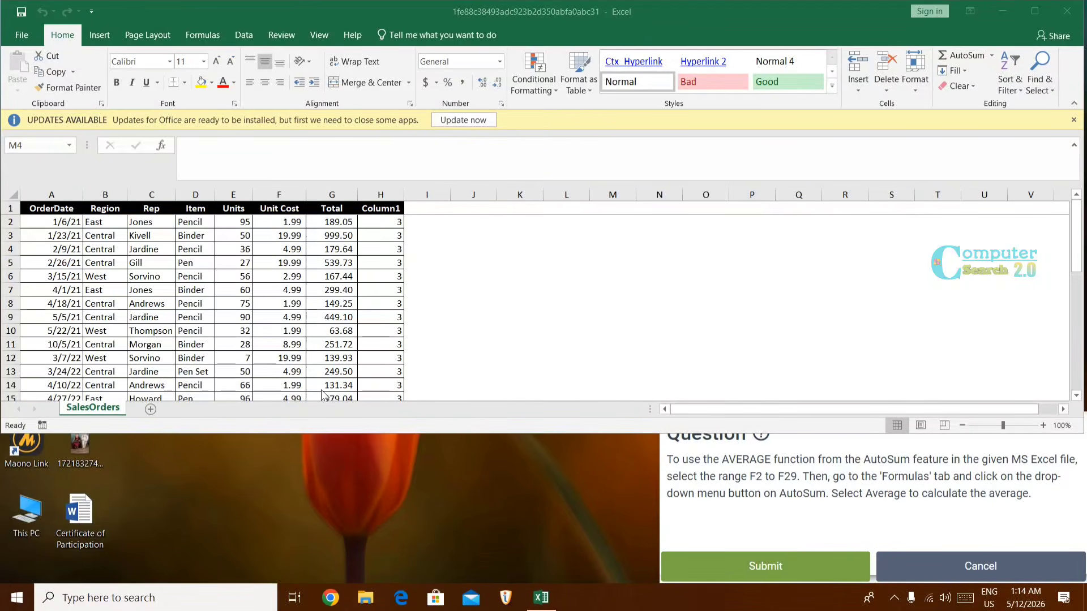
left_click(287, 226)
left_click_drag(288, 225, 303, 355)
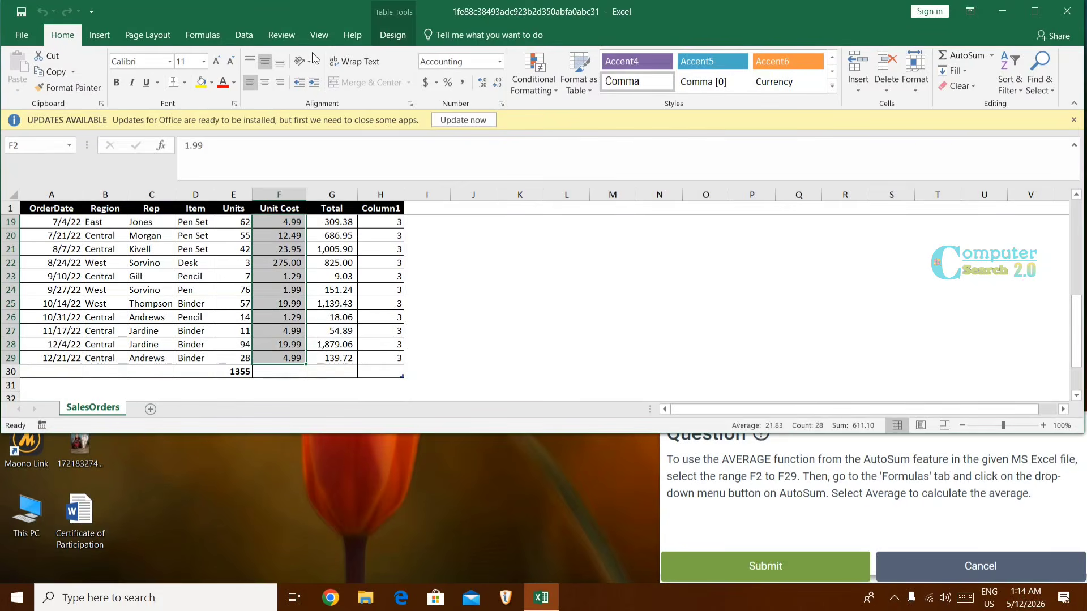
left_click(202, 34)
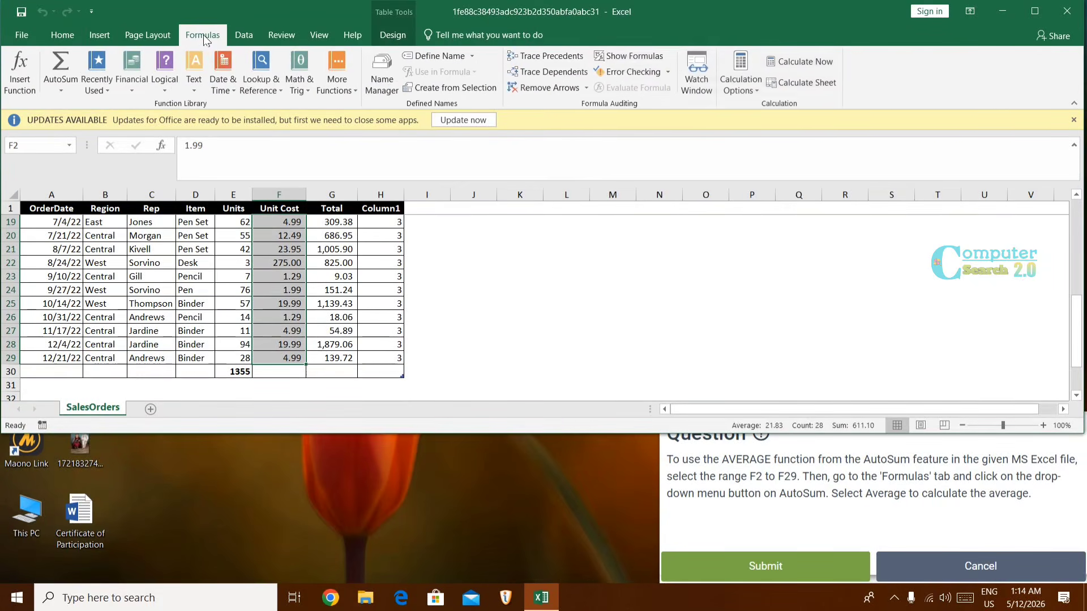
left_click(54, 88)
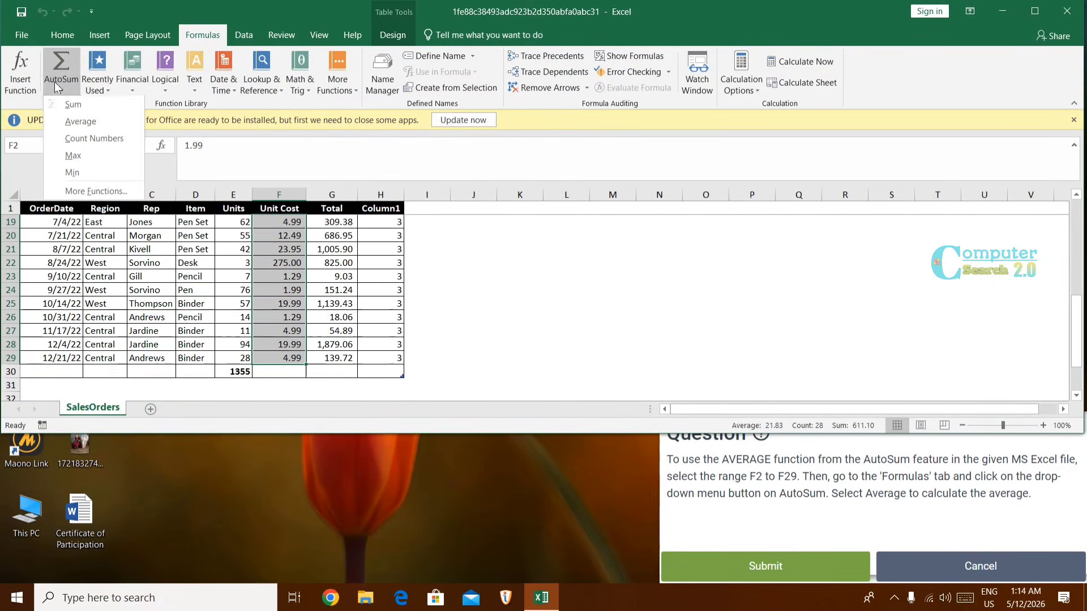
left_click(94, 129)
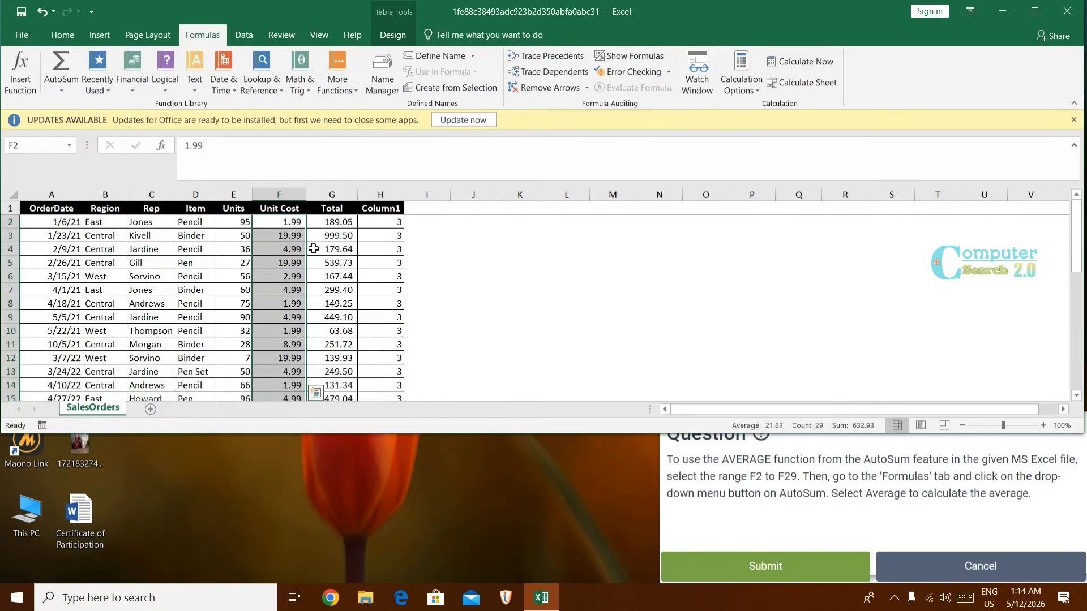
Check the average in cell F30, submit the answer to question 2 and acknowledge the result
scroll(313, 249, "down", 6)
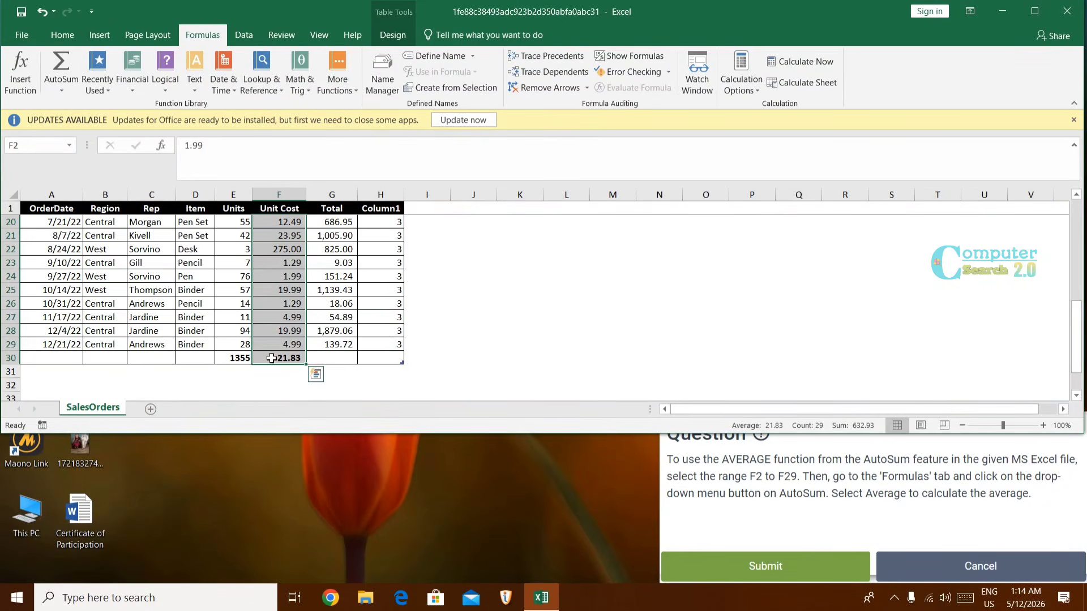
left_click(761, 566)
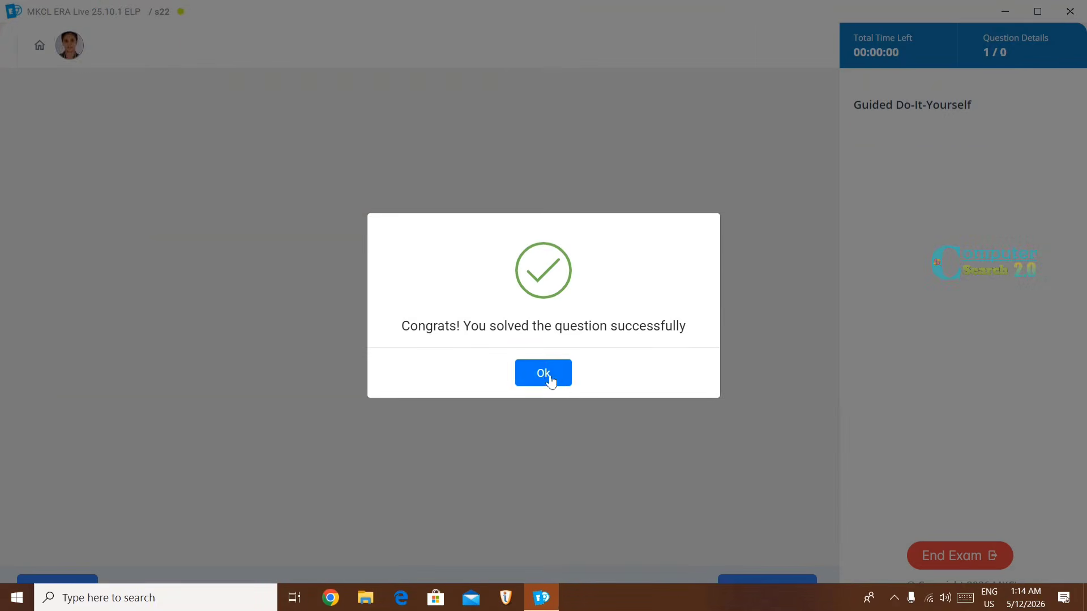
left_click(543, 374)
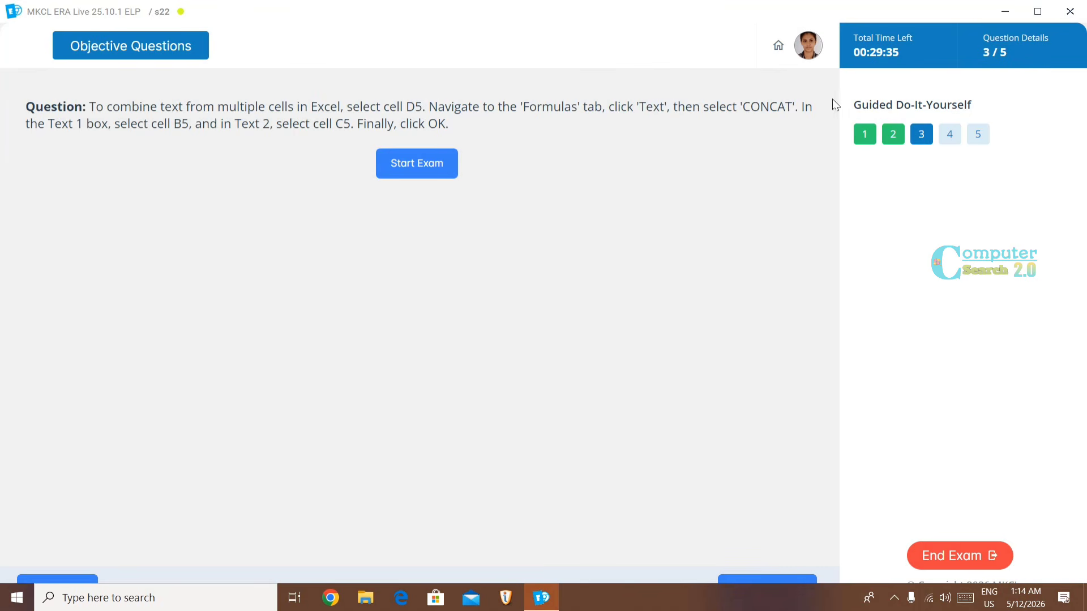
Start question 3, widen the question pane and insert the CONCAT text function in cell D5
left_click(416, 170)
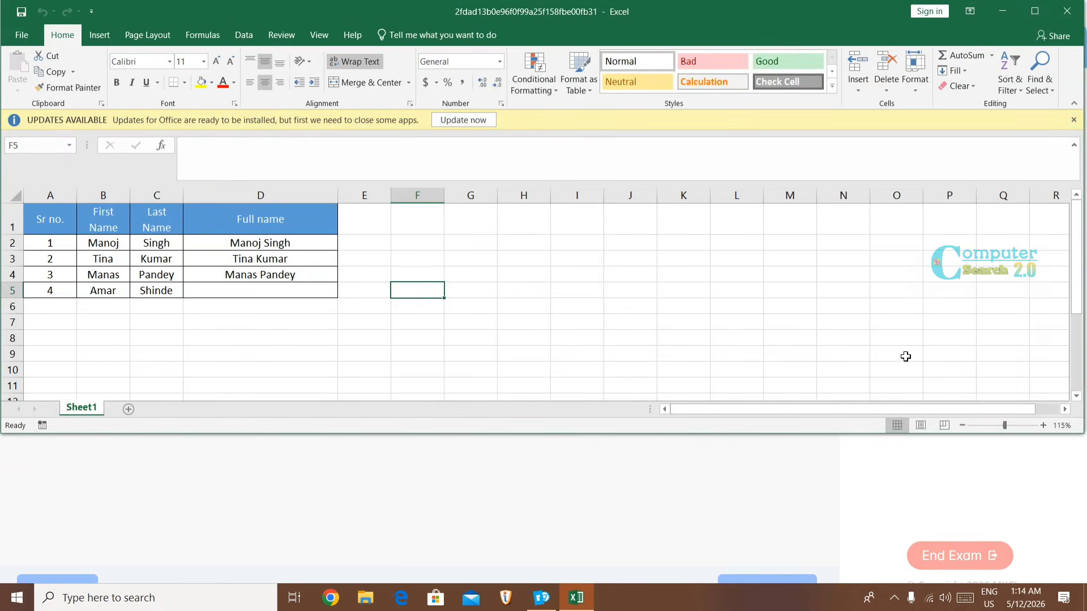
left_click_drag(832, 492, 672, 438)
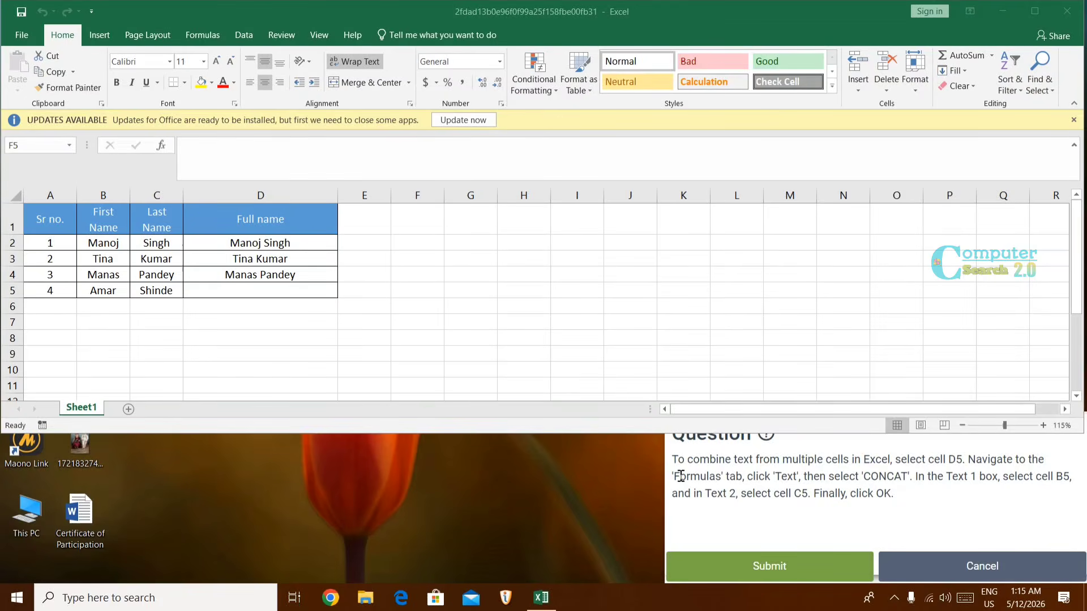
left_click(254, 289)
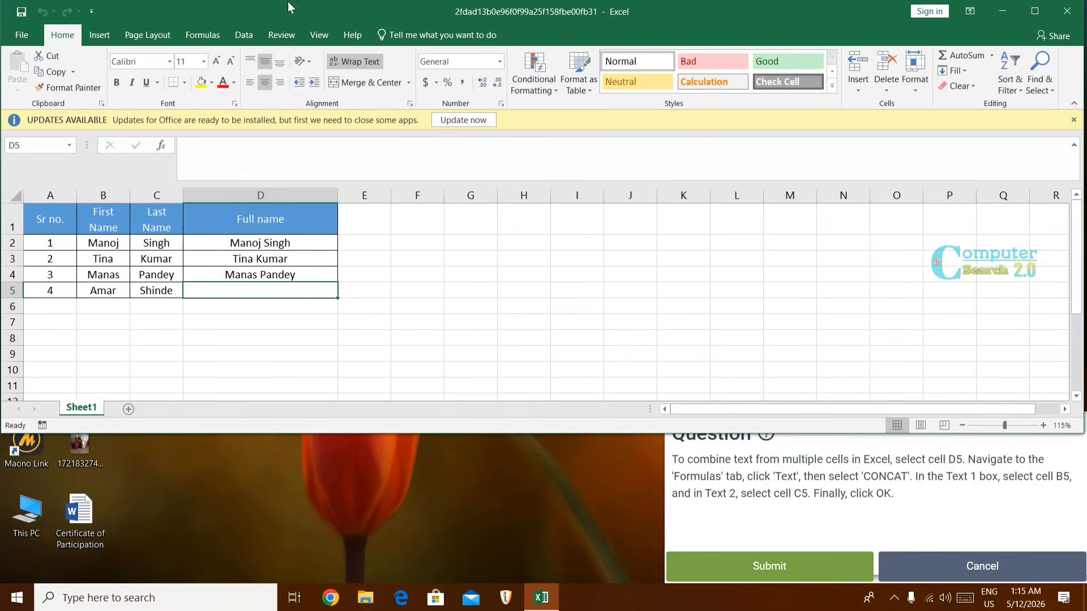
left_click(199, 36)
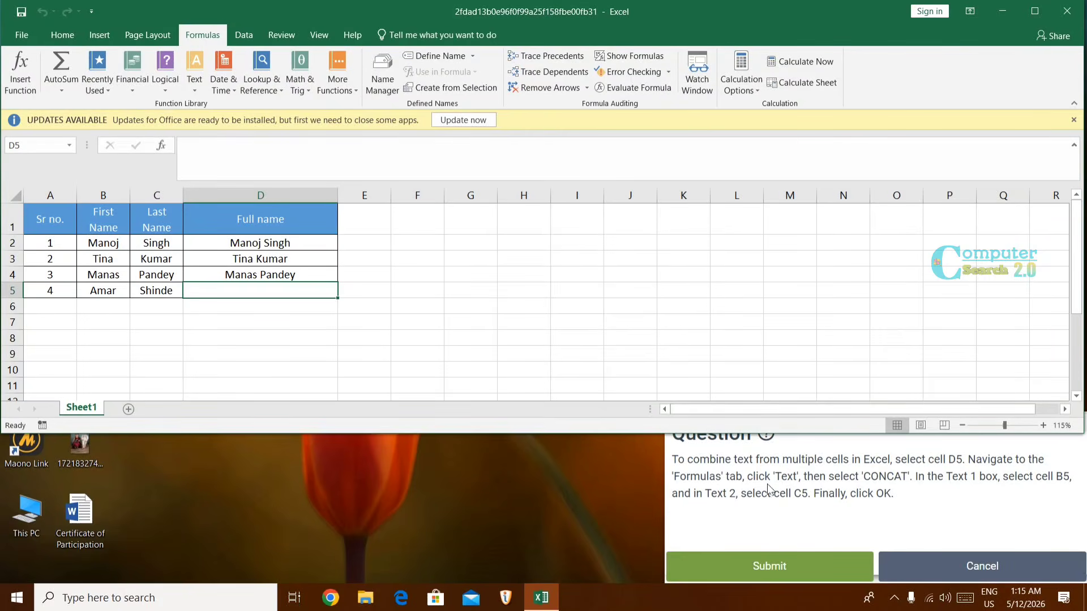
left_click(195, 82)
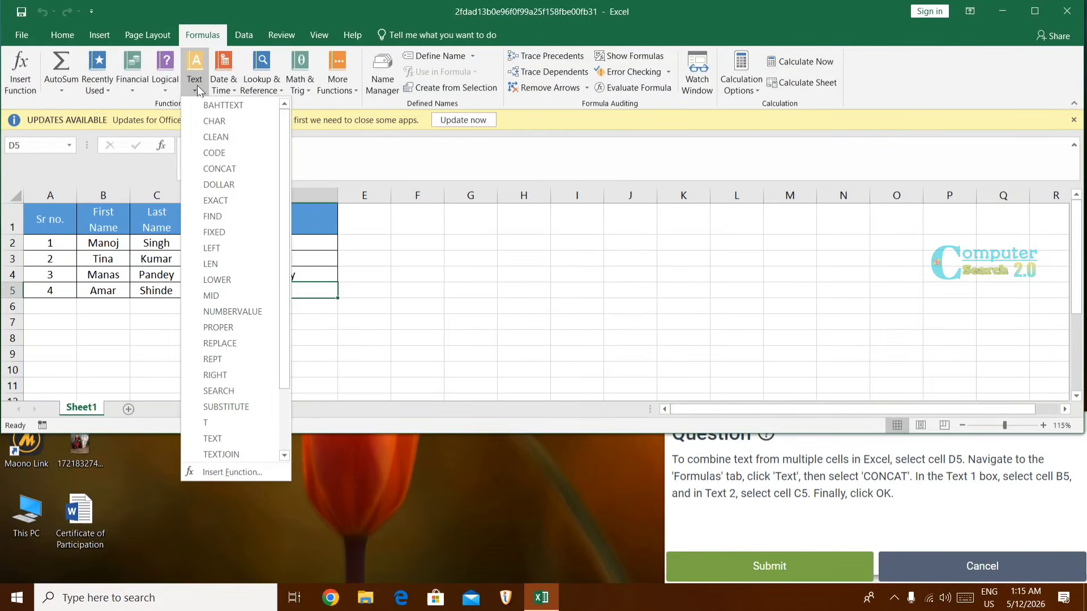
left_click(221, 169)
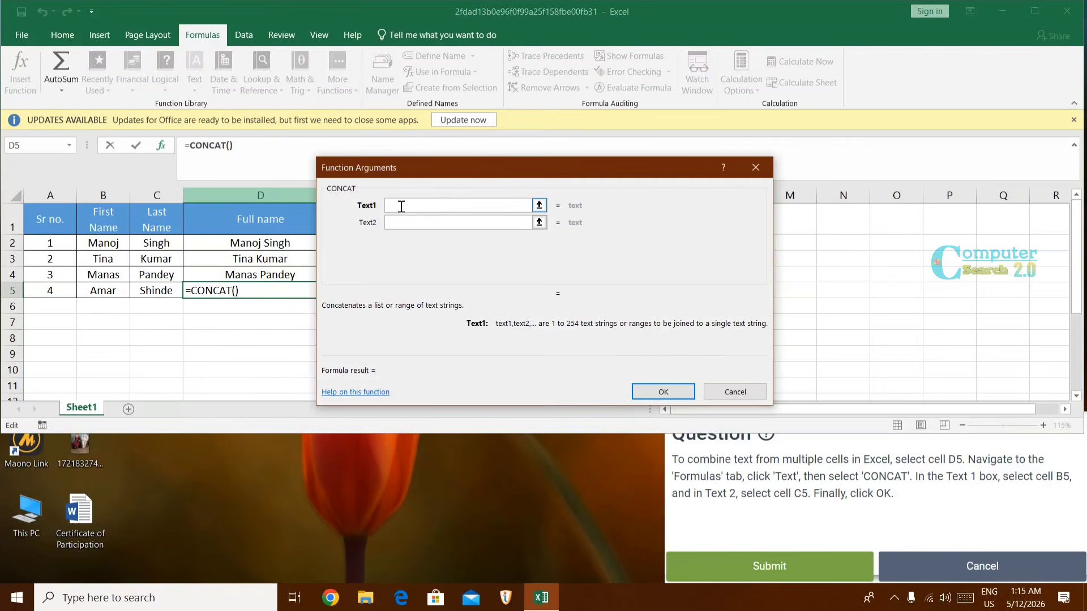
Complete CONCAT with B5 as Text1 and C5 as Text2, submit the answer to question 3 and acknowledge the result
left_click(112, 292)
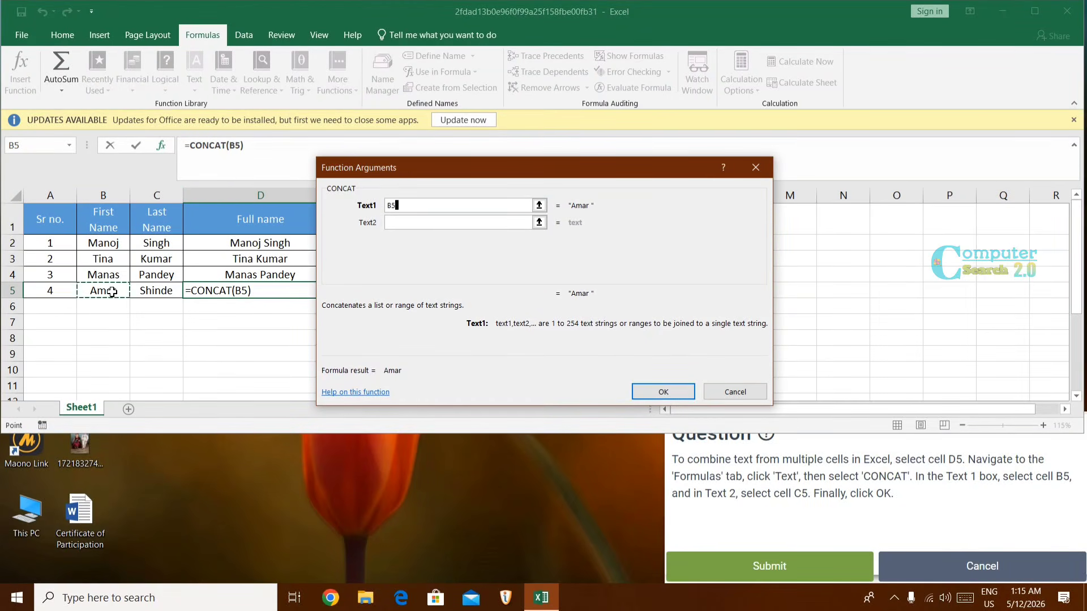
left_click(403, 226)
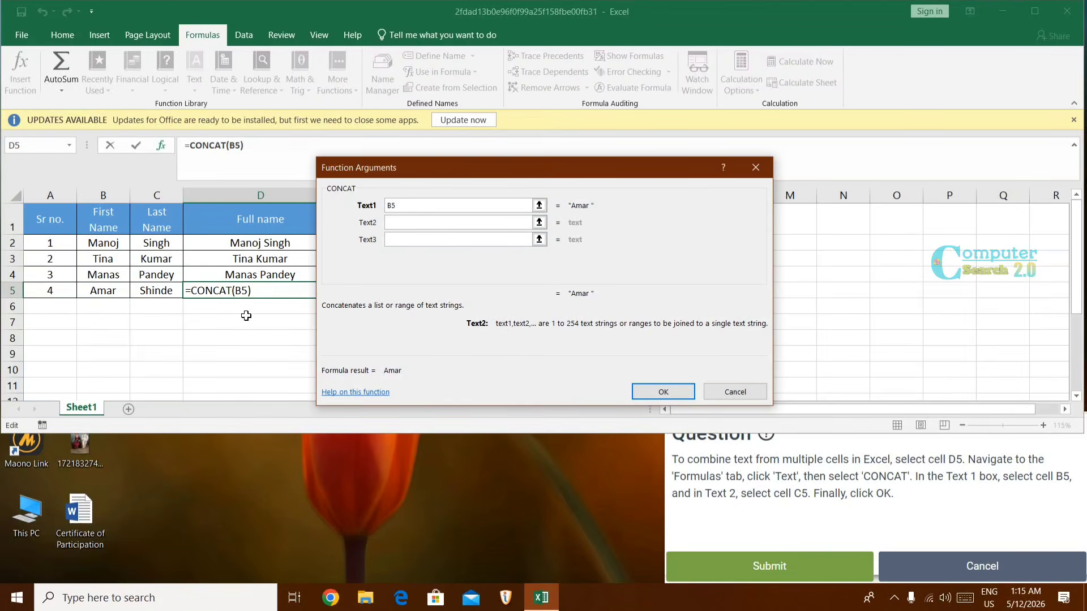
left_click(168, 296)
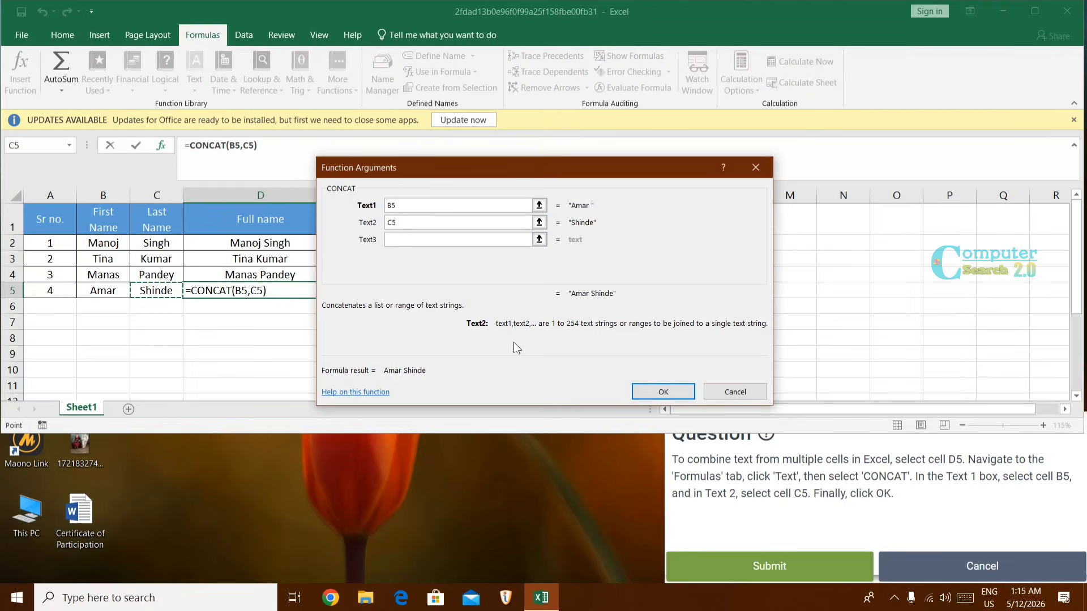
left_click(663, 391)
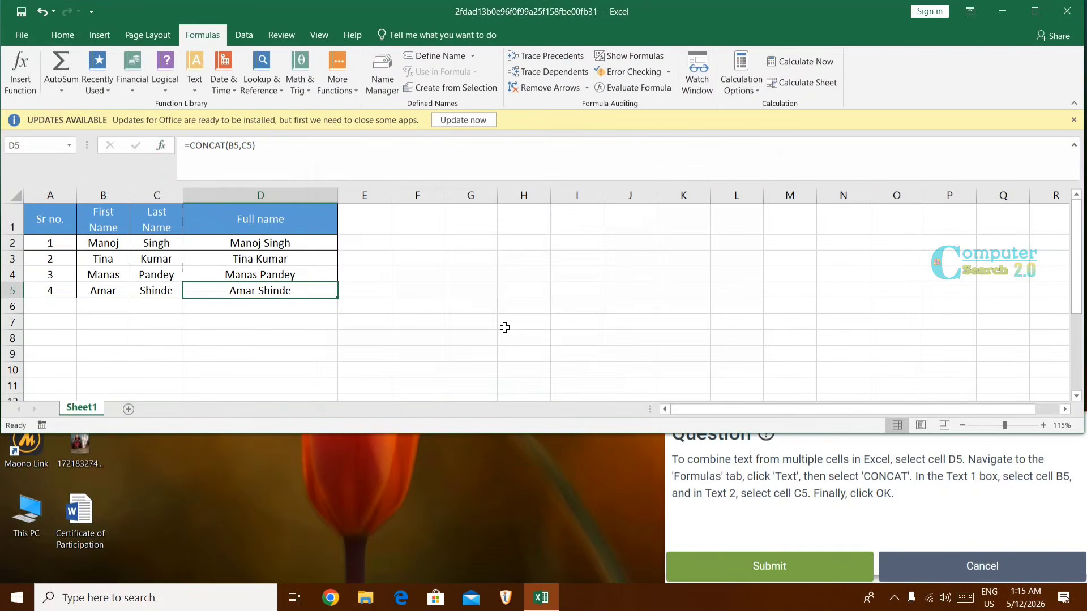
left_click(734, 578)
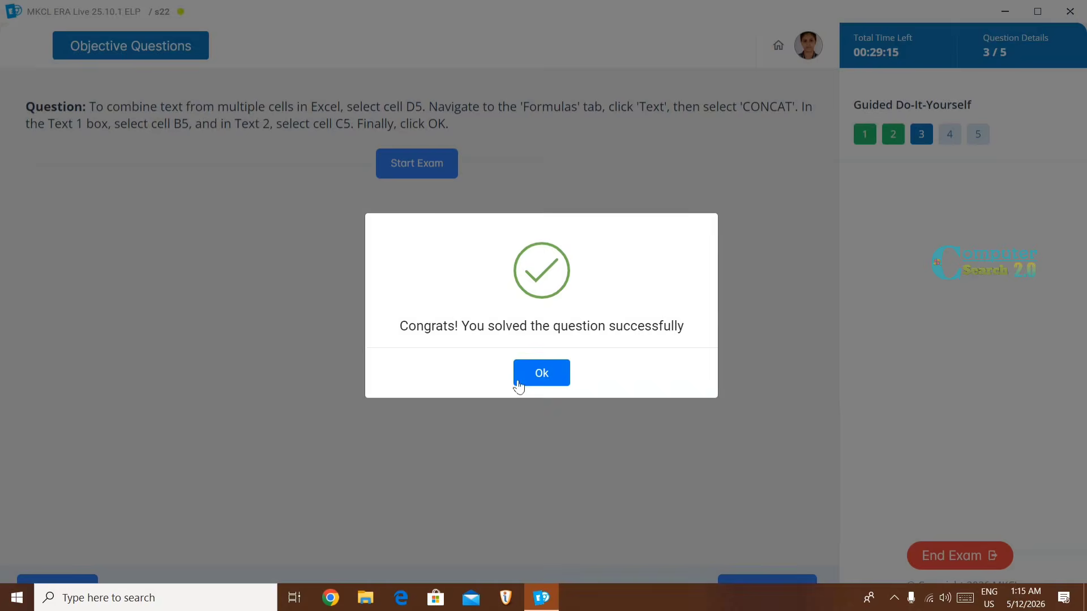
left_click(519, 387)
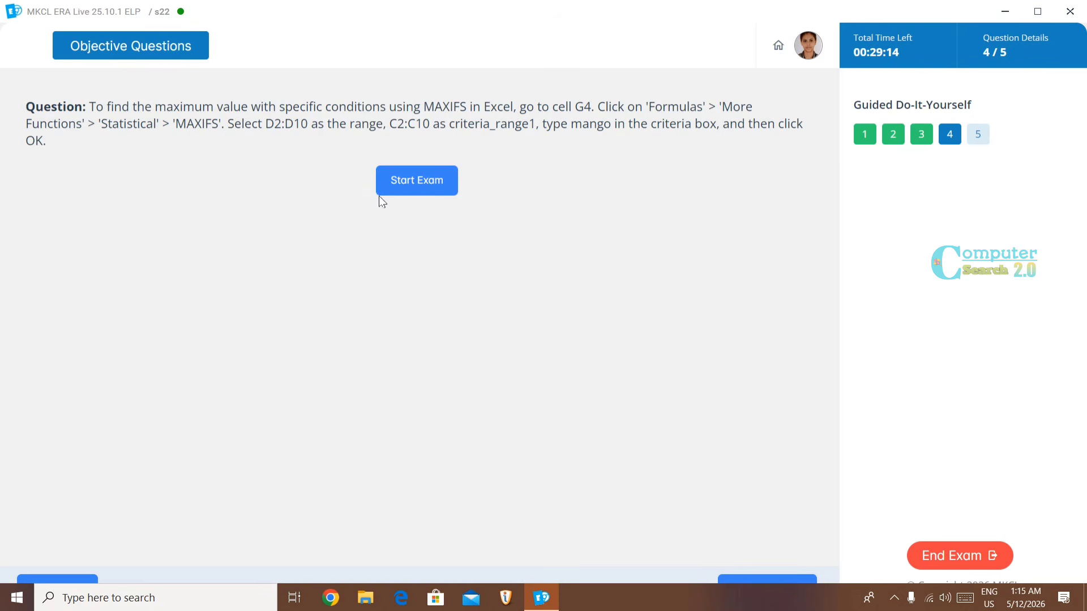
Start question 4, widen the question pane and insert the statistical function MAXIFS in cell G4
left_click(418, 182)
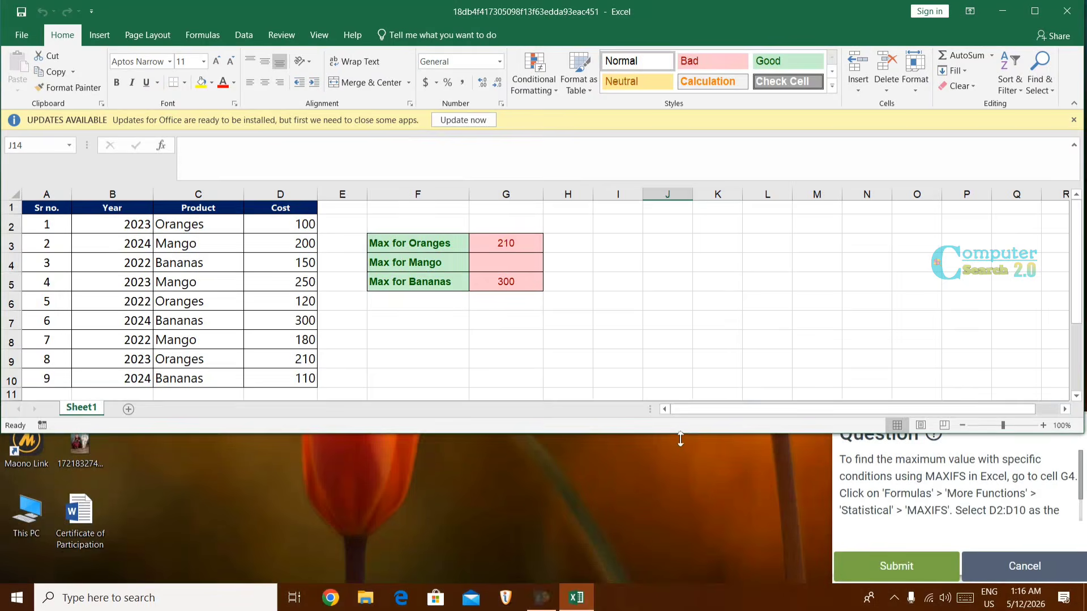
left_click_drag(833, 468, 683, 487)
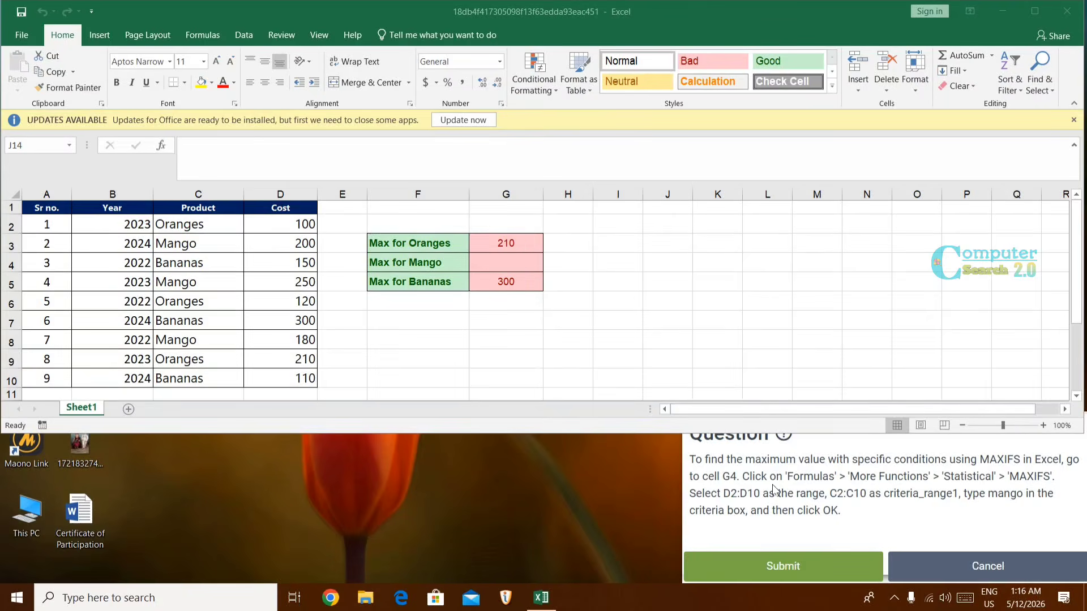
left_click(507, 268)
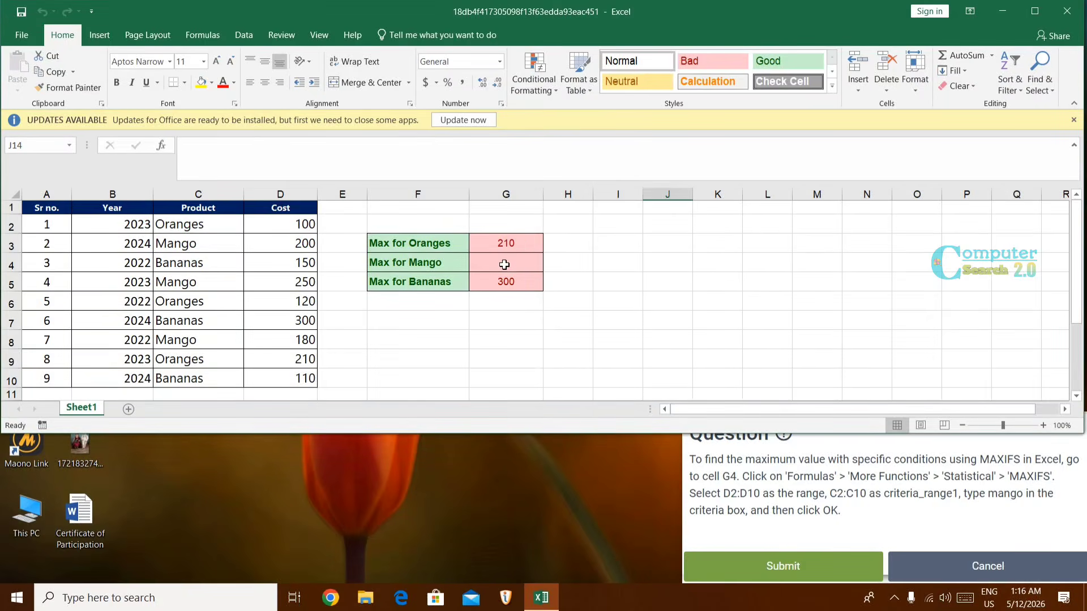
left_click(504, 264)
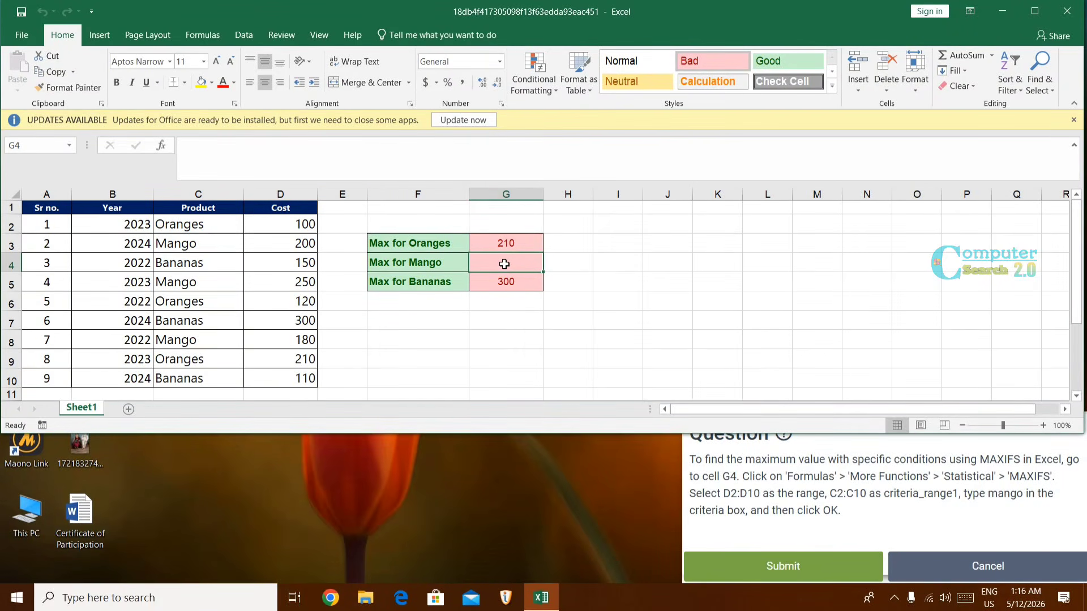
left_click(199, 39)
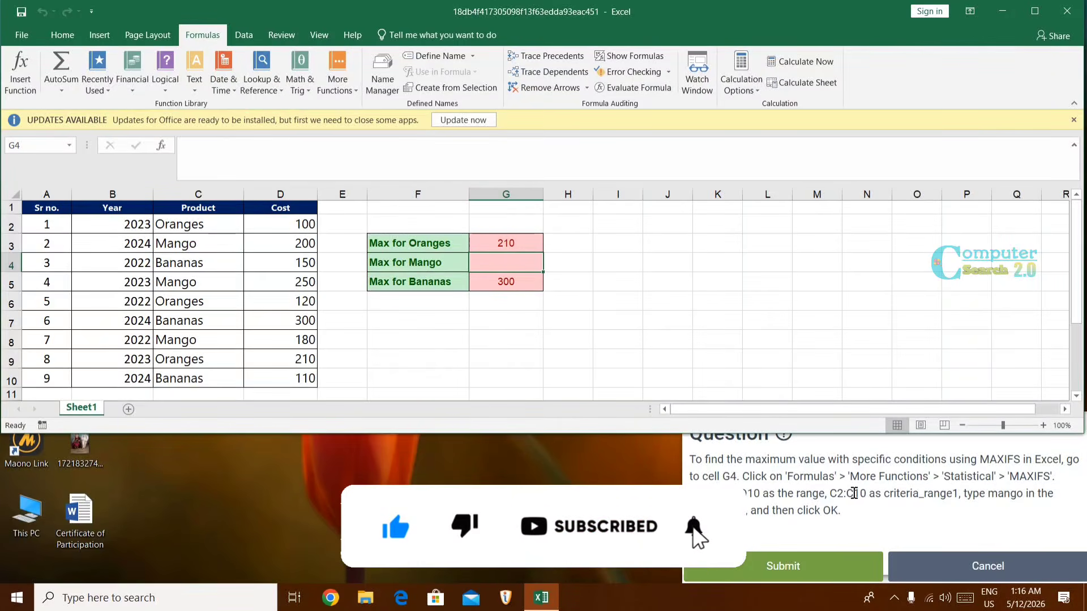
left_click(336, 93)
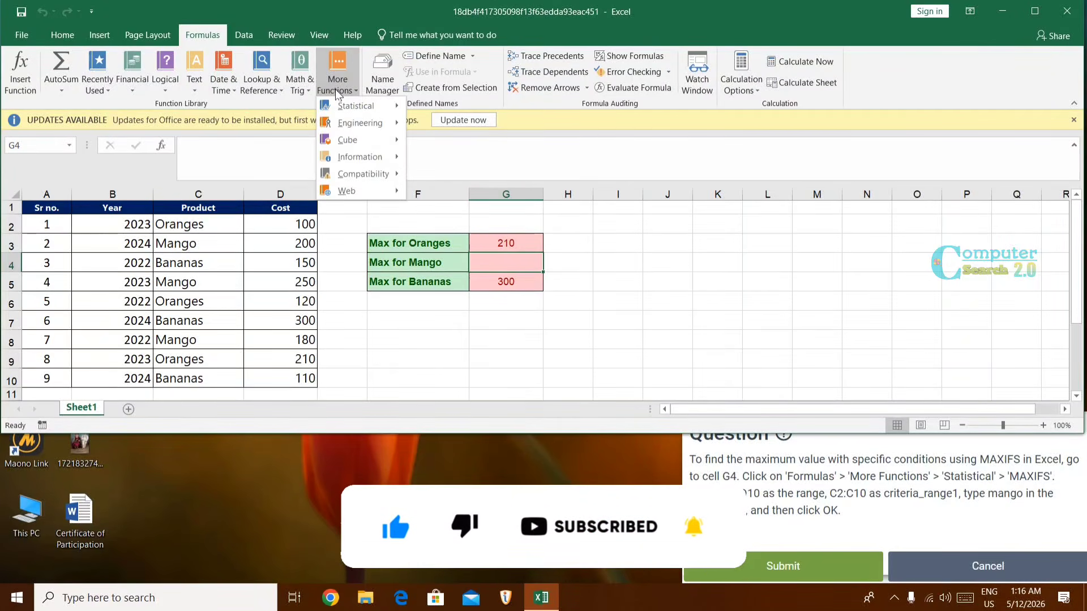
mouse_move(351, 111)
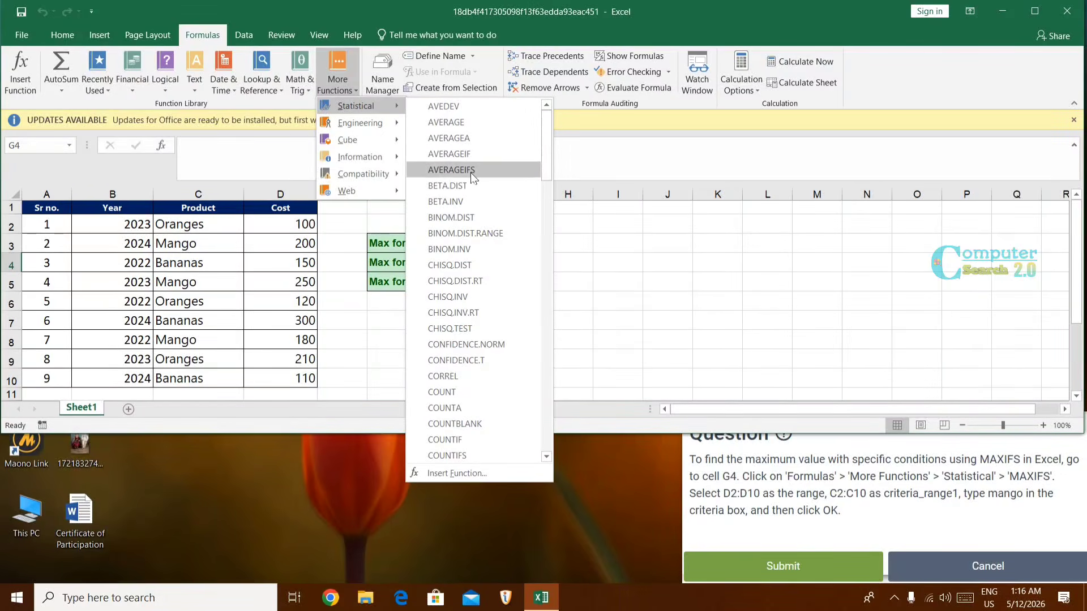
scroll(451, 351, "down", 2)
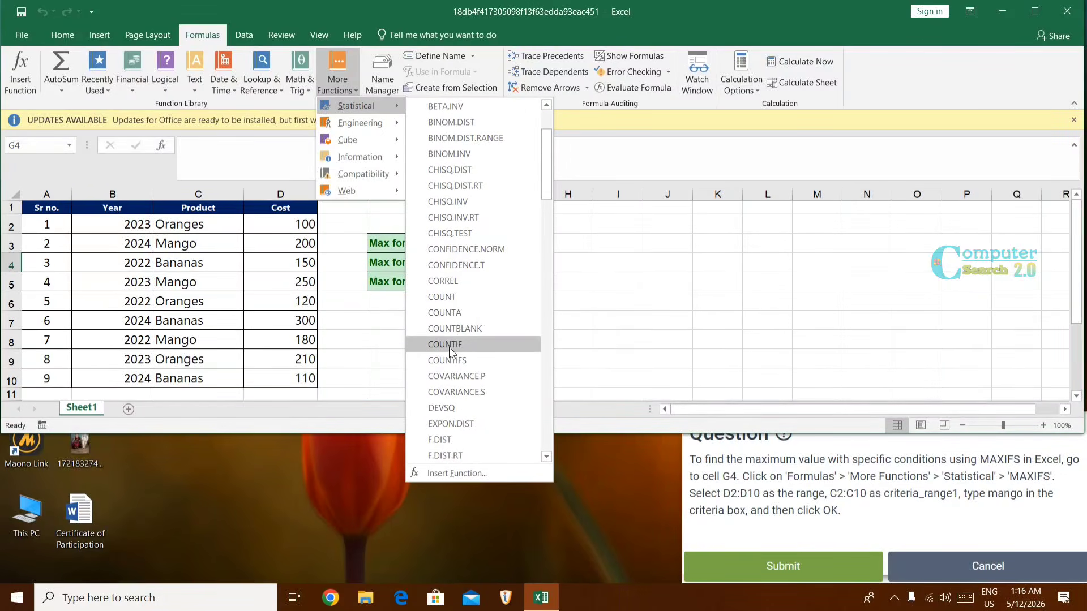
scroll(451, 351, "down", 14)
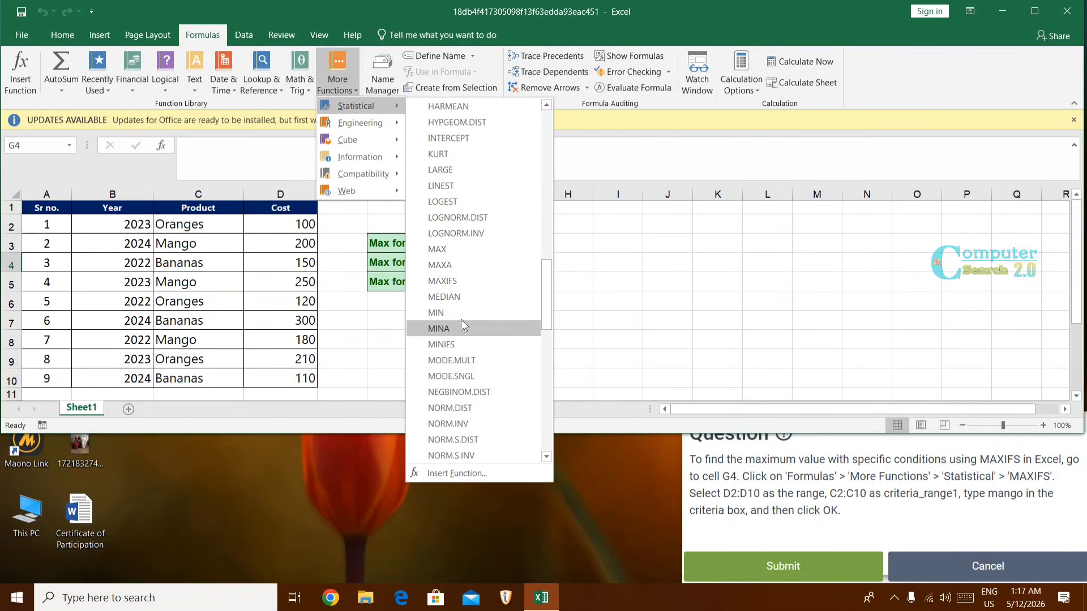
left_click(455, 284)
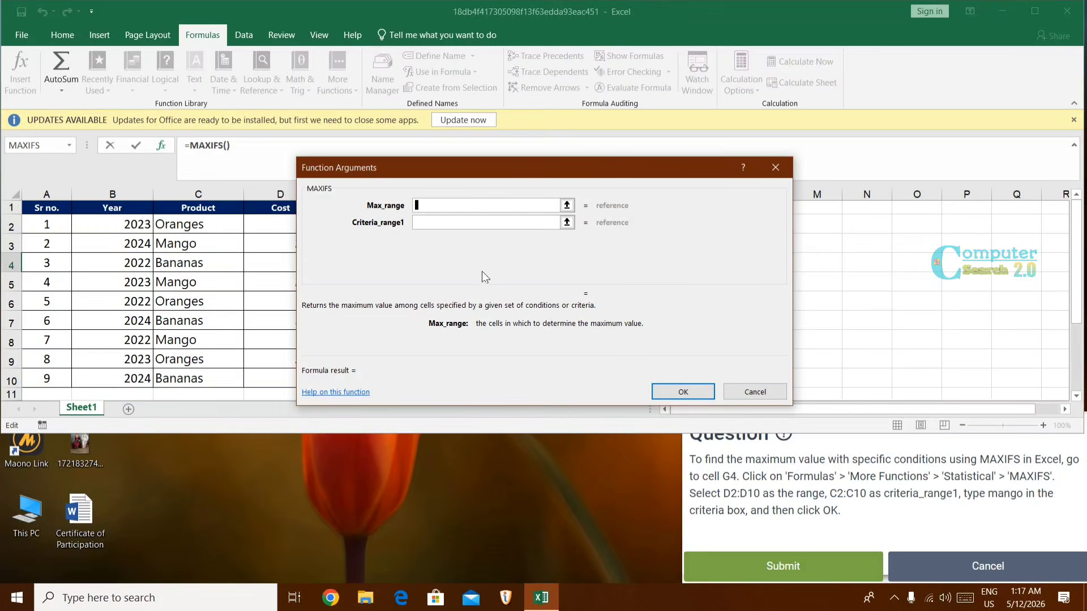
Complete MAXIFS with Max_range D2:D10, Criteria_range1 C2:C10 and Criteria1 Mango, and submit the answer to question 4, acknowledging the result
left_click_drag(477, 163, 580, 167)
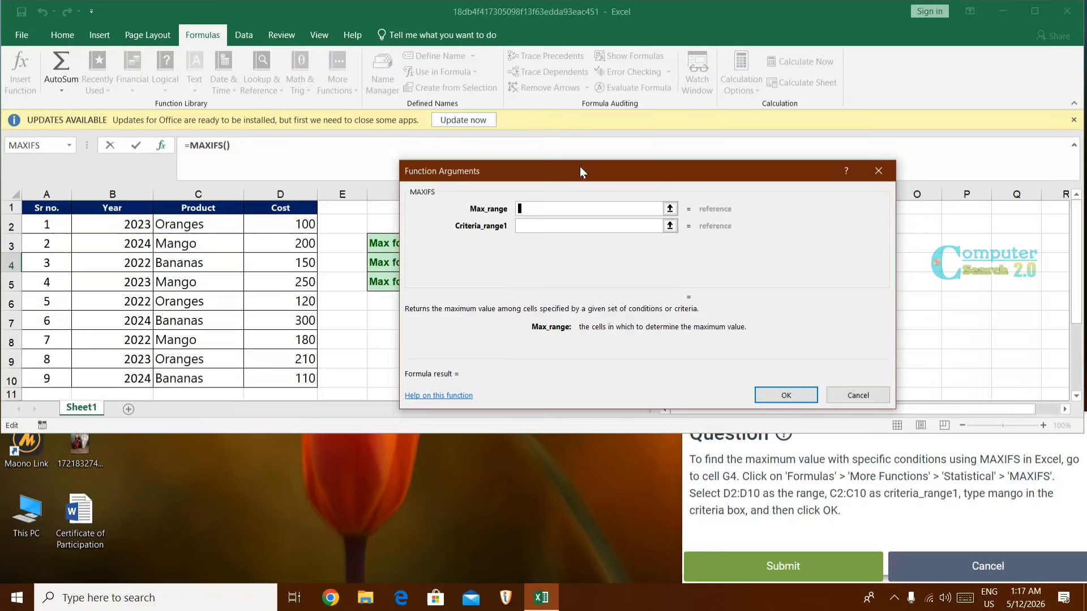
left_click(280, 225)
left_click_drag(281, 224, 288, 379)
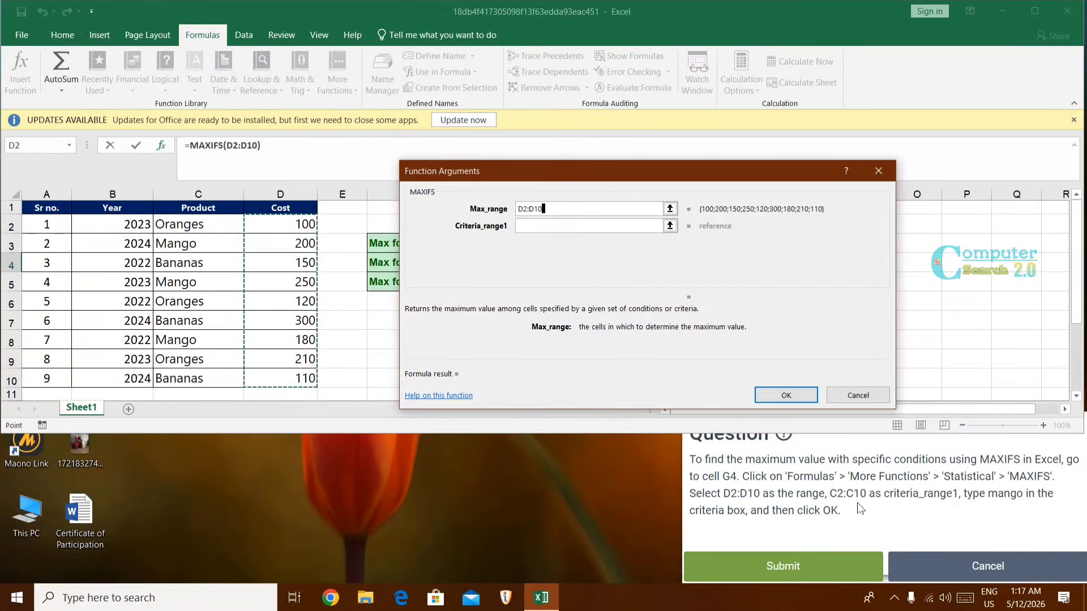
left_click(538, 229)
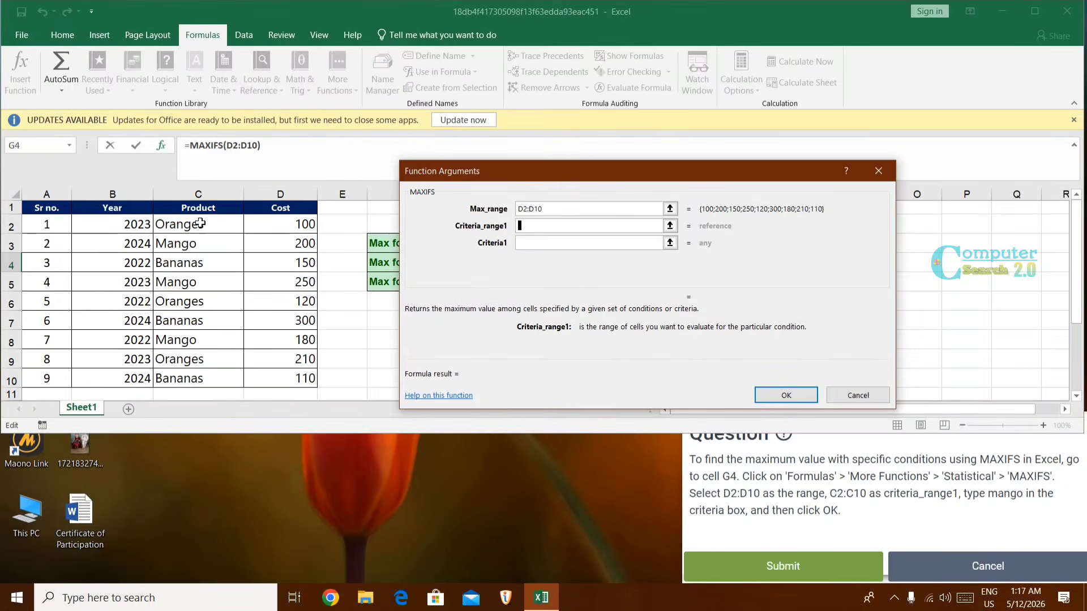
left_click_drag(201, 223, 192, 385)
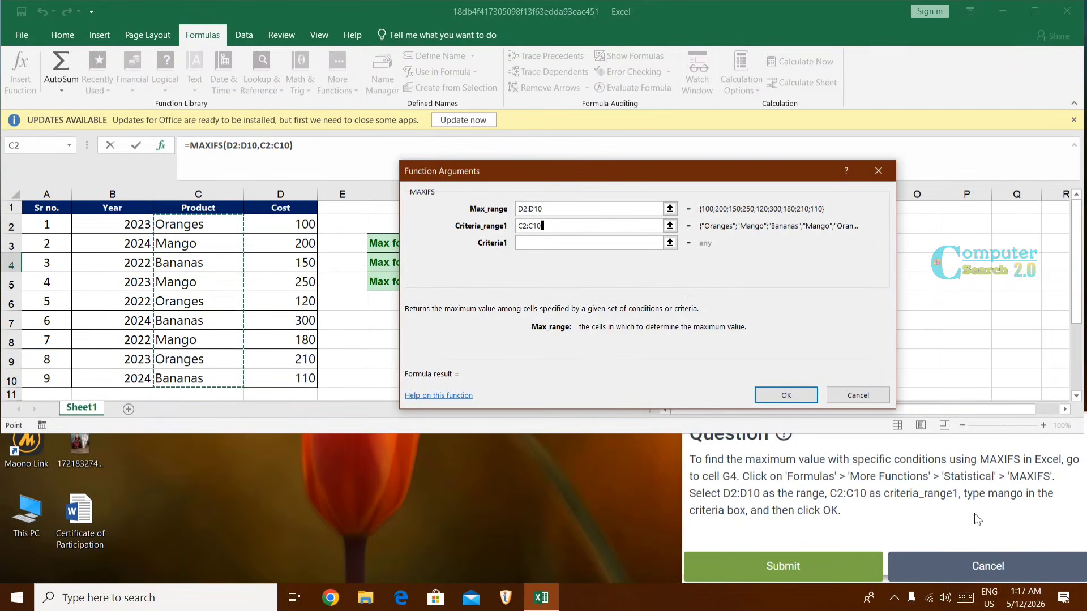
left_click(548, 245)
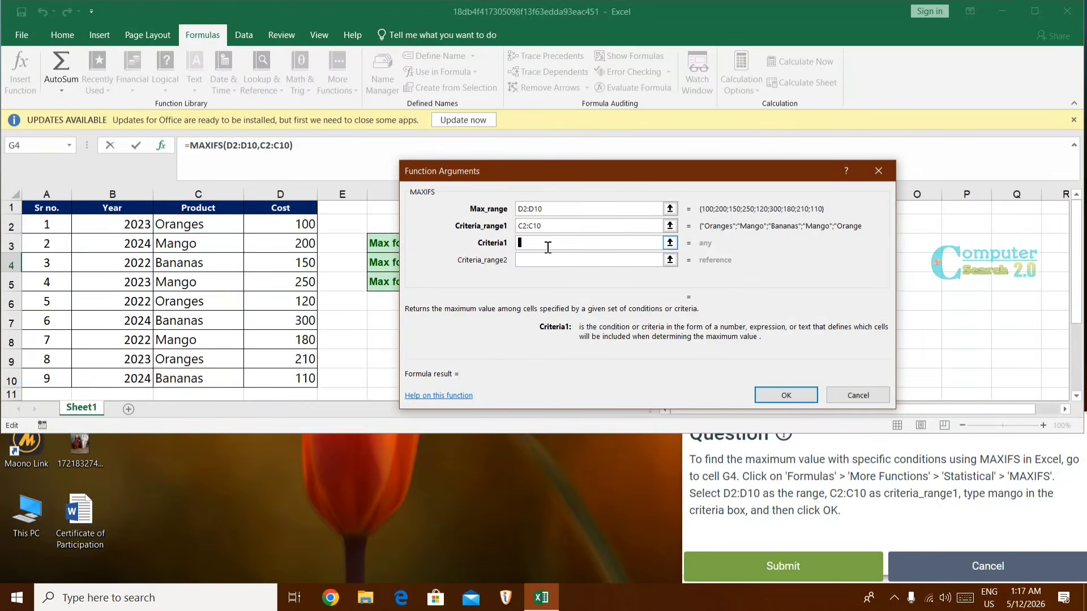
type("Mango")
left_click(780, 396)
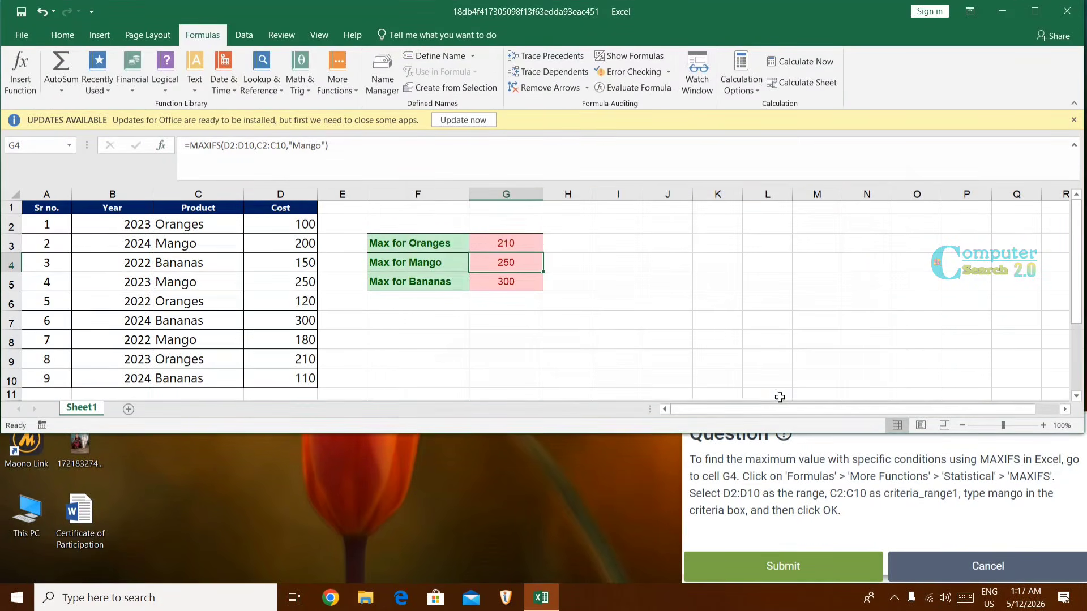
left_click(802, 573)
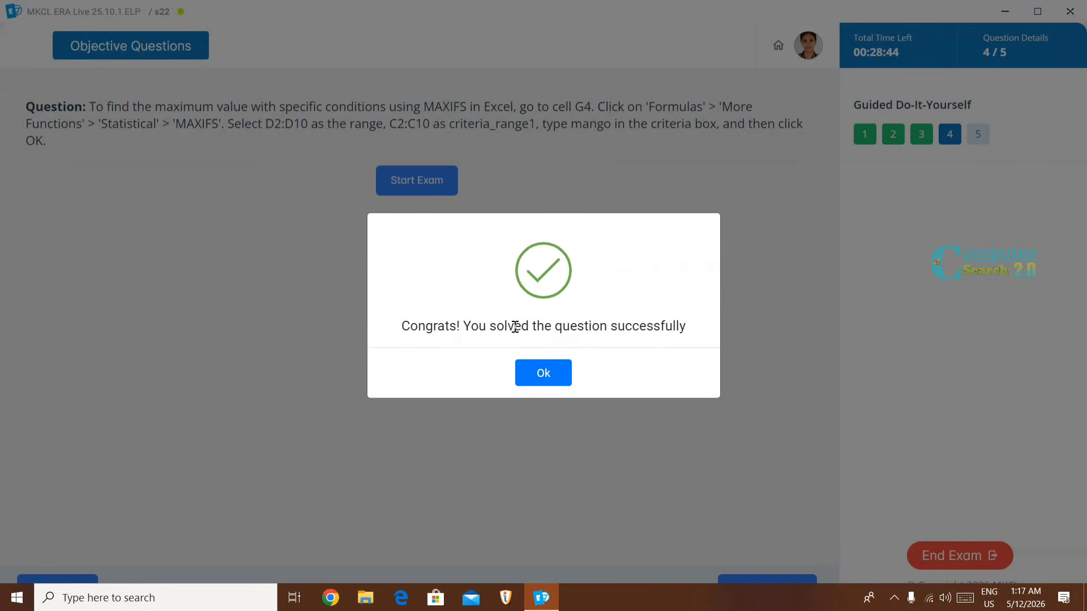
left_click(544, 378)
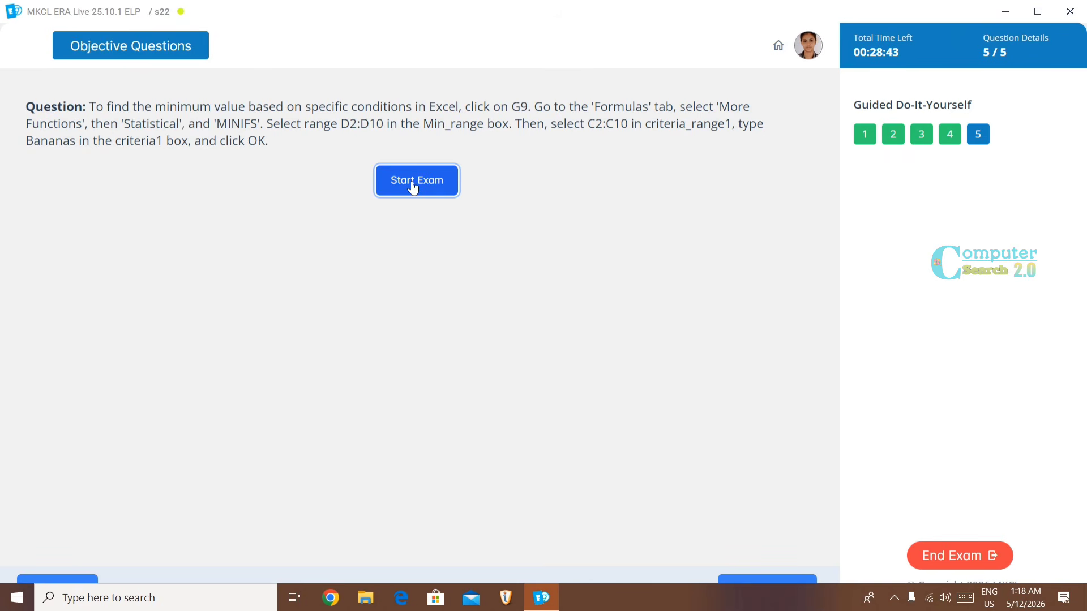
Start question 5, widen the question pane and insert the statistical function MINIFS in cell G9
left_click(413, 186)
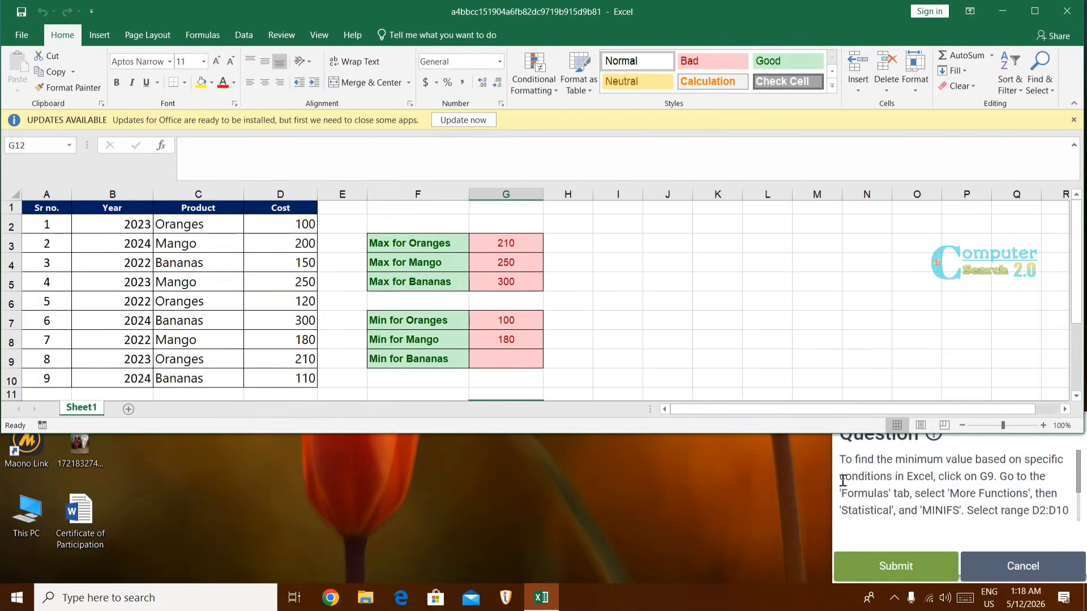
left_click_drag(765, 486, 723, 483)
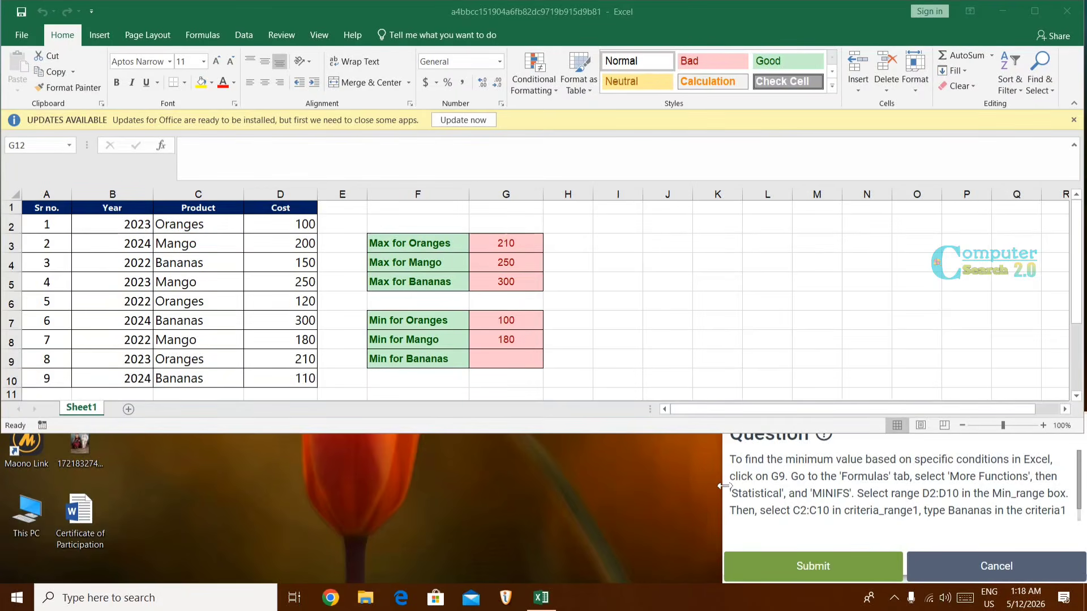
left_click_drag(723, 486, 677, 492)
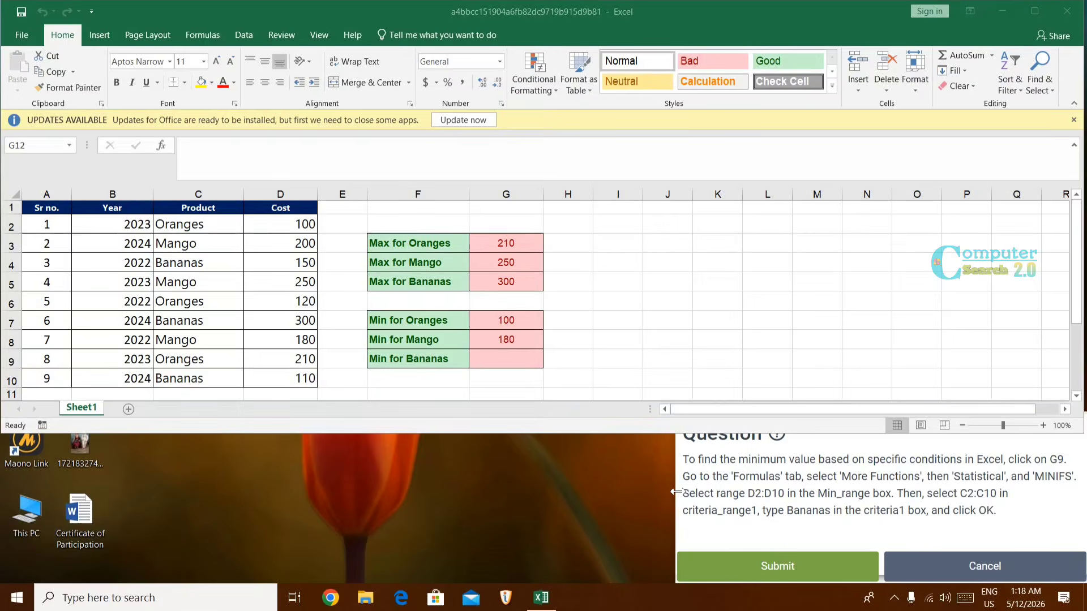
left_click(495, 360)
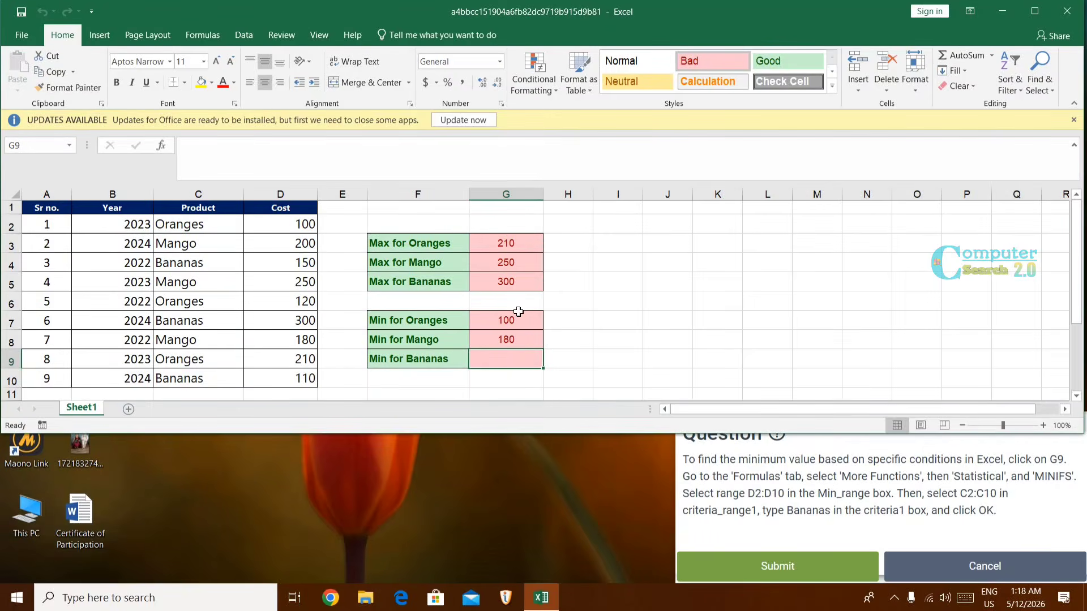
left_click(191, 37)
left_click(338, 84)
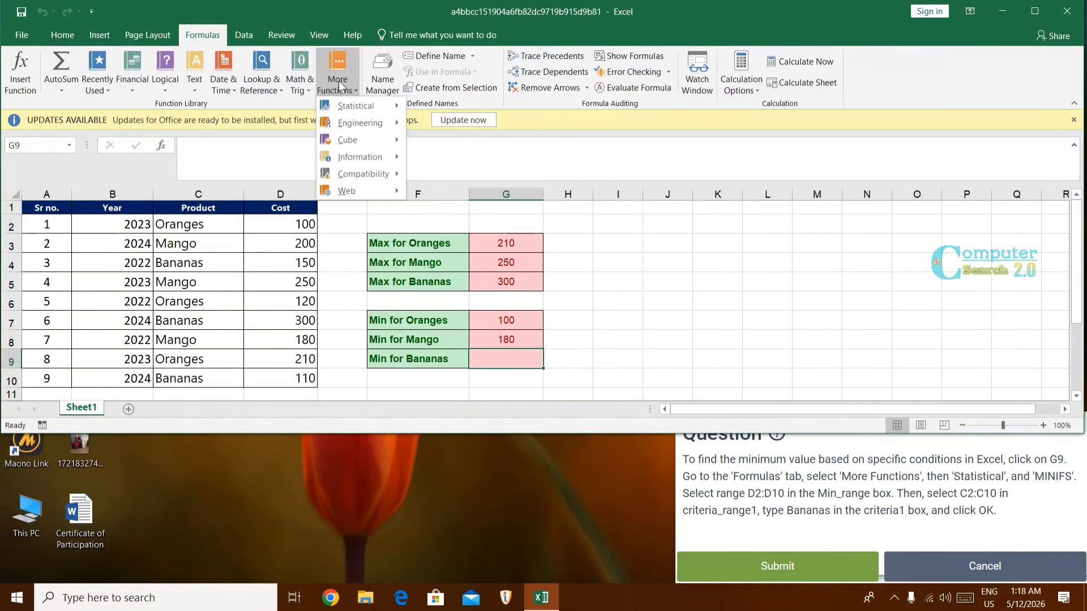
left_click(356, 106)
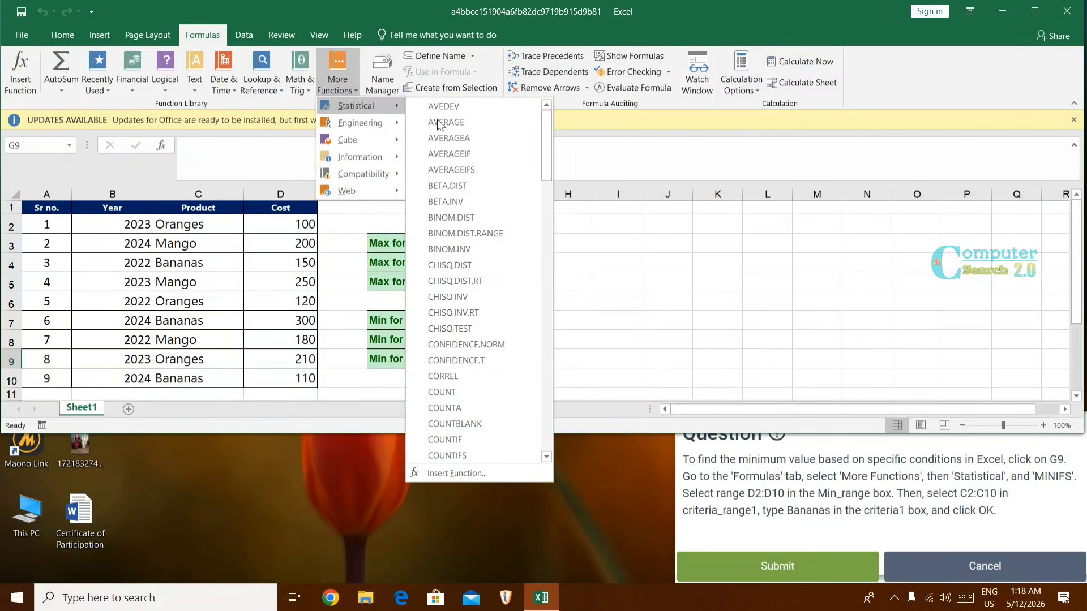
scroll(474, 260, "down", 16)
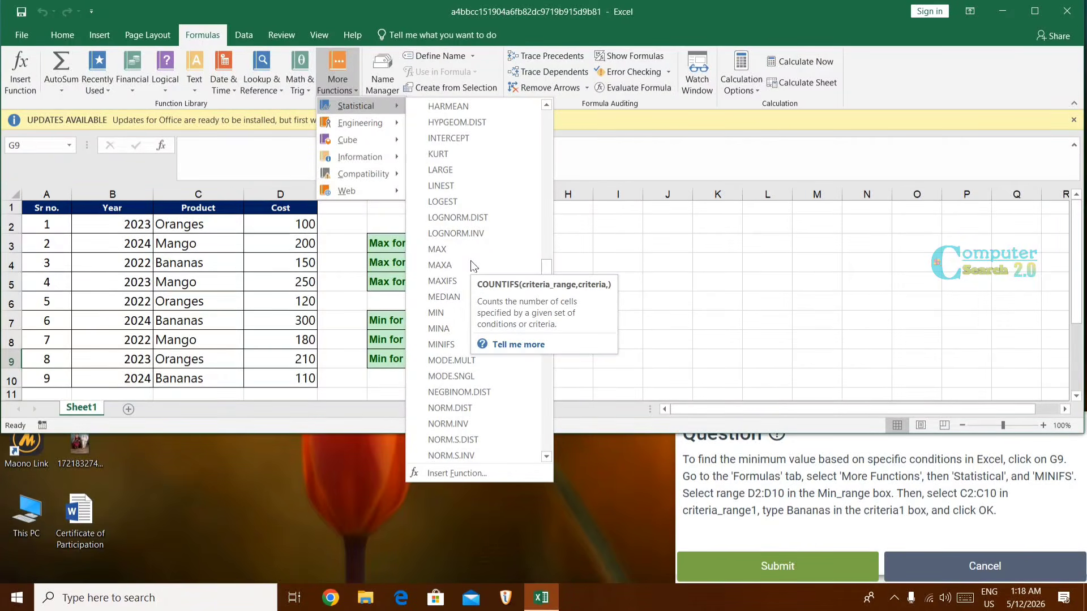
left_click(443, 345)
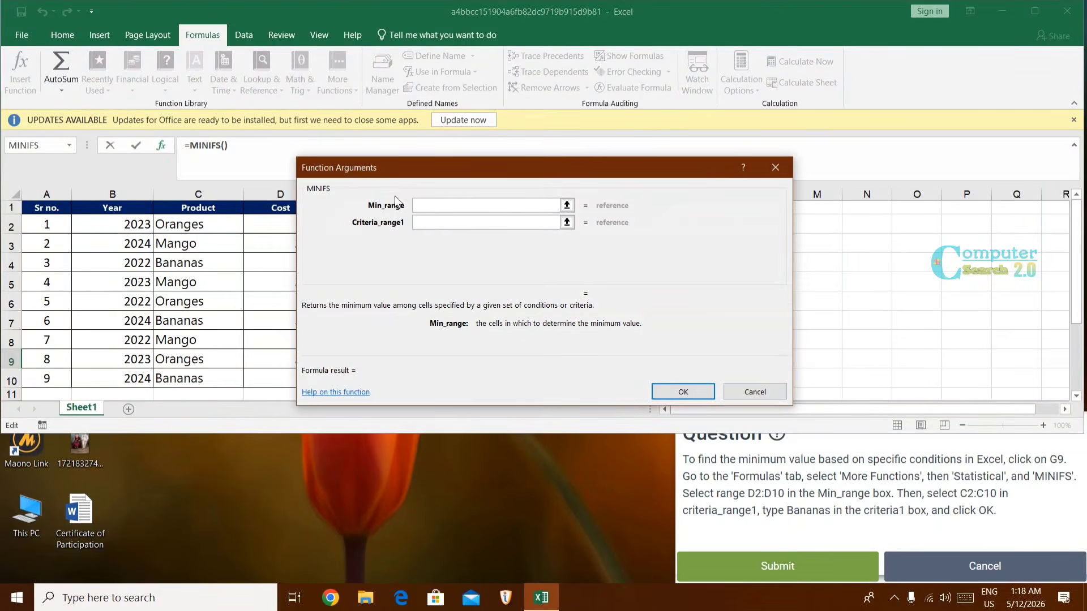
Complete MINIFS with Min_range D2:D10, Criteria_range1 C2:C10 and Criteria1 Bananas, and submit the answer to question 5
left_click_drag(437, 163, 519, 130)
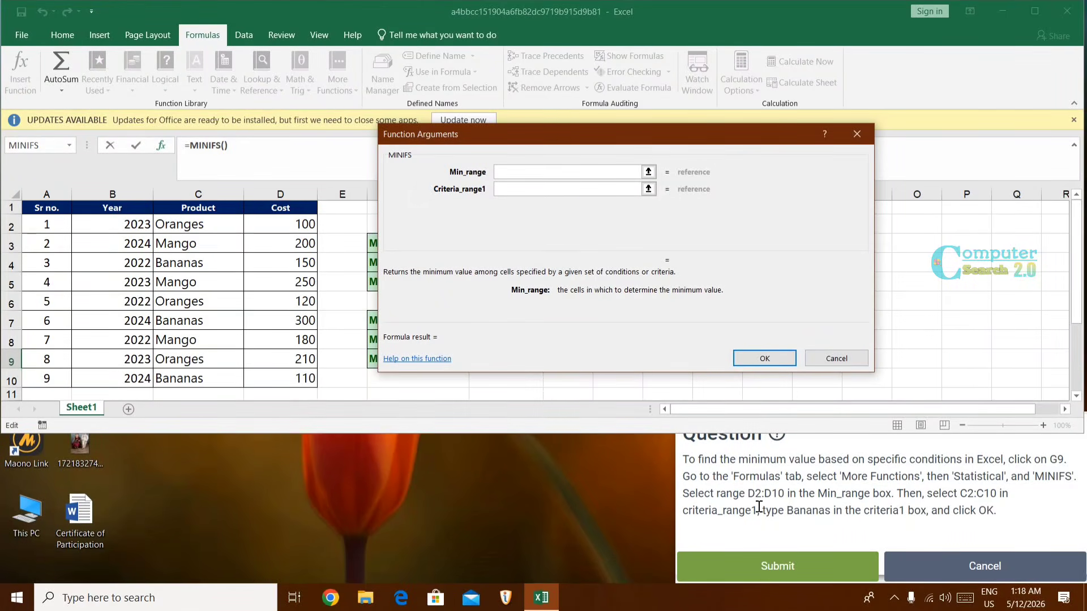
left_click_drag(292, 226, 293, 380)
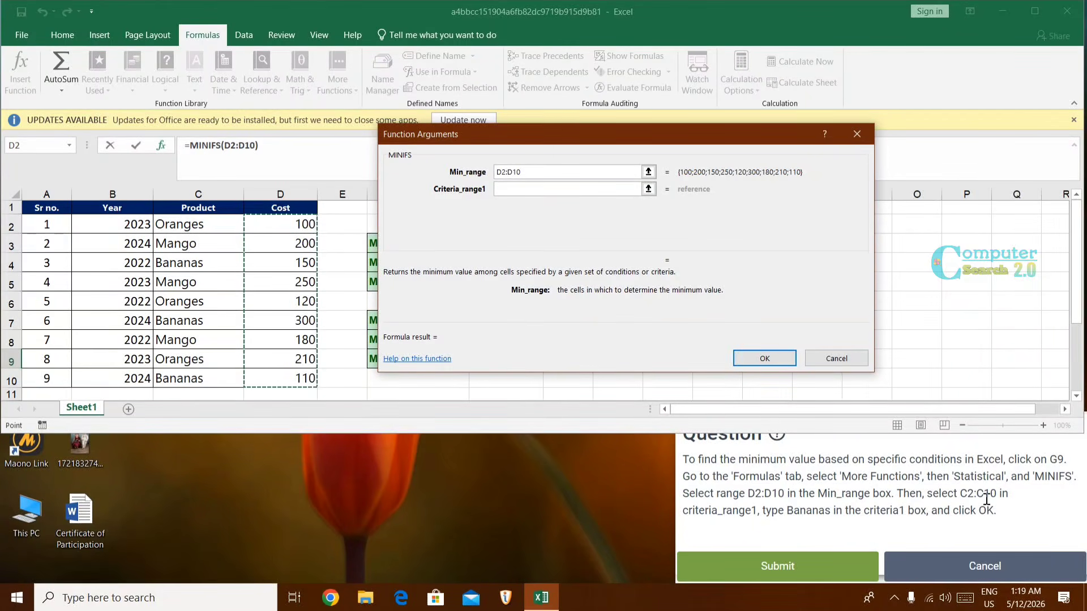
left_click(515, 190)
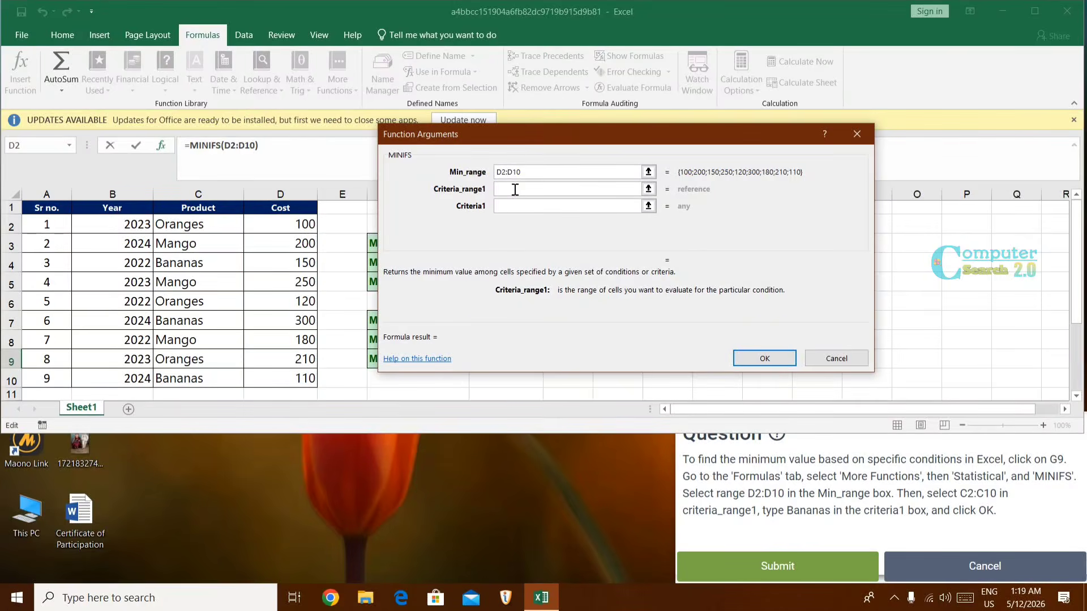
left_click_drag(181, 226, 191, 379)
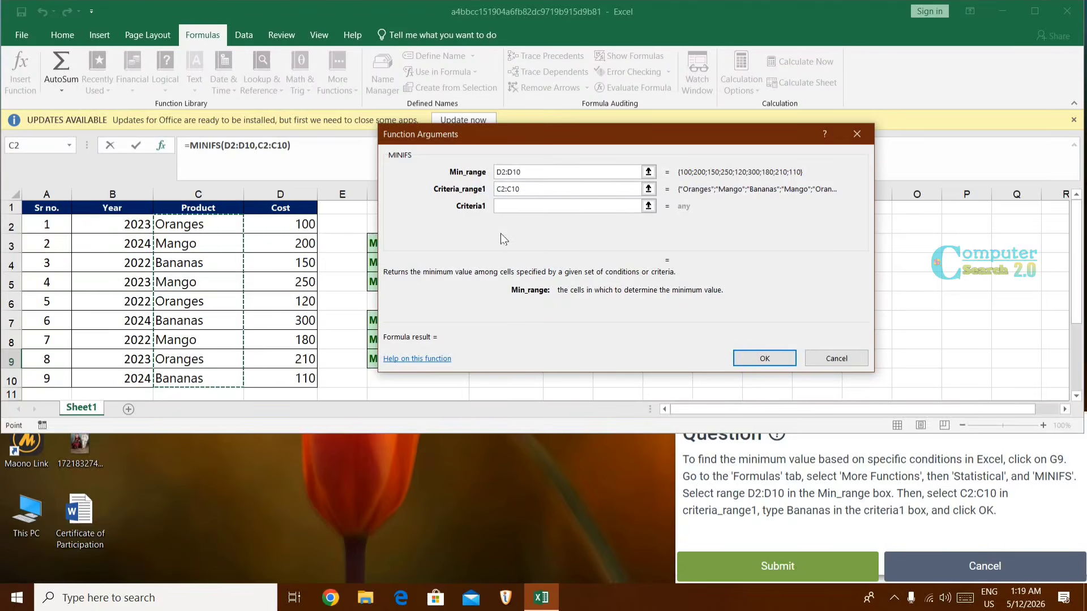
left_click(521, 206)
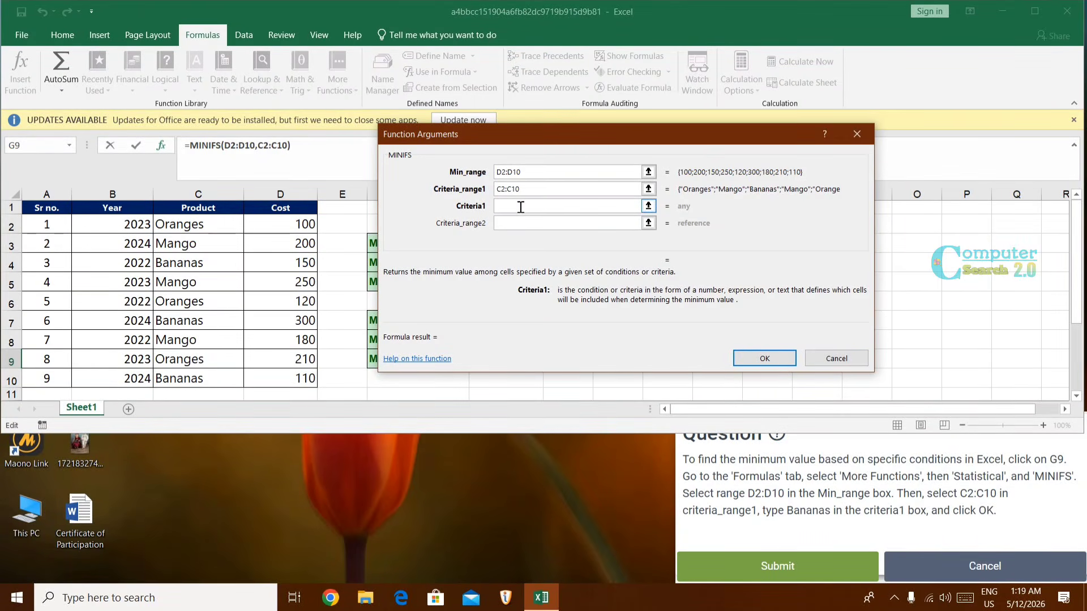
type("Bananas")
left_click(782, 361)
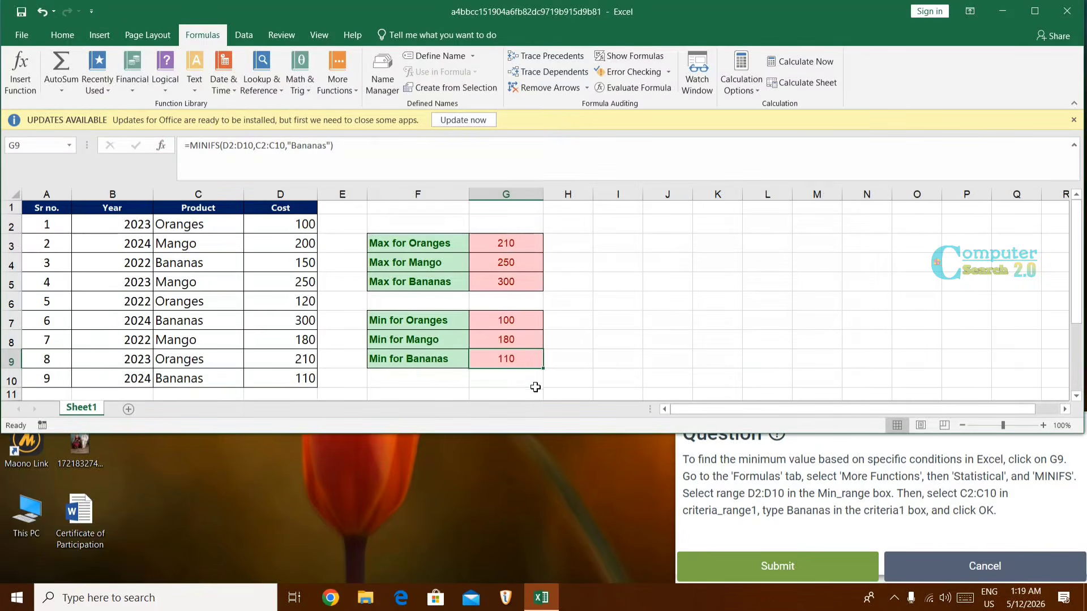
left_click(757, 565)
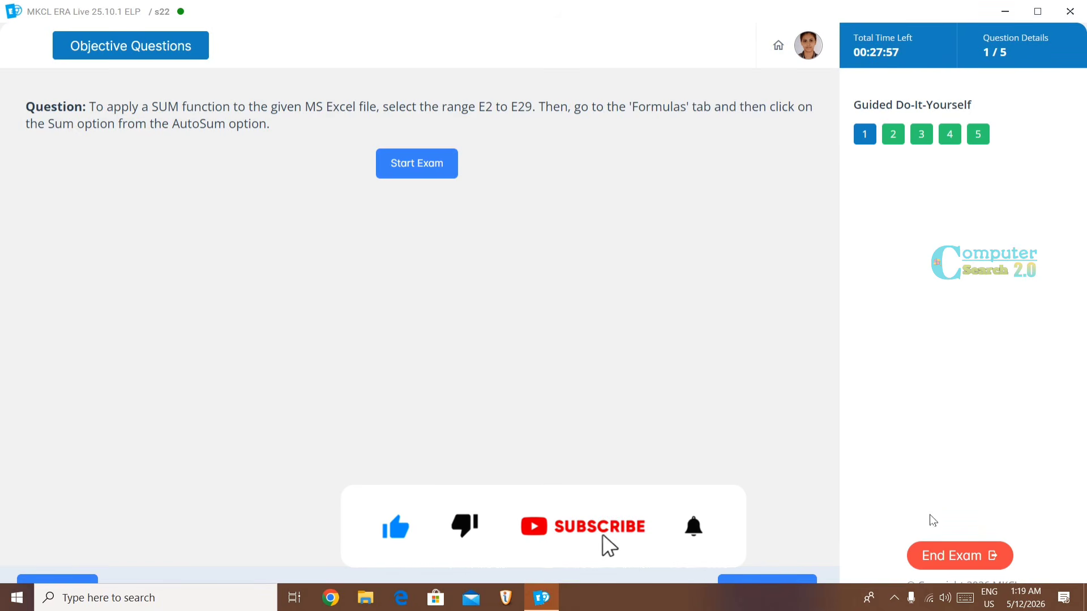
End the Guided Do-It-Yourself exam, confirm ending it, and review the attempt scores
left_click(946, 565)
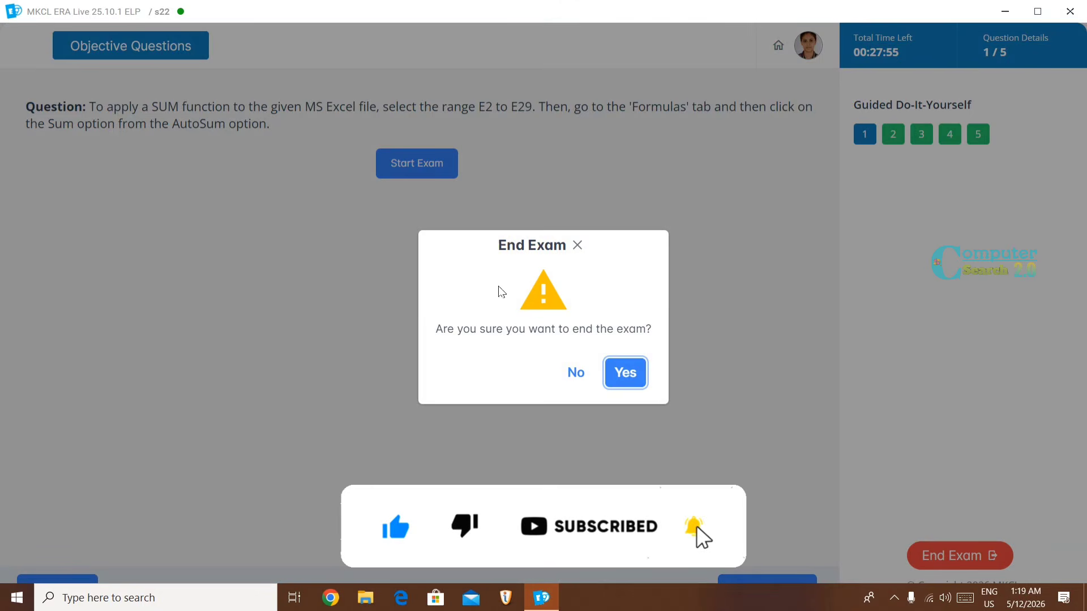
left_click(625, 373)
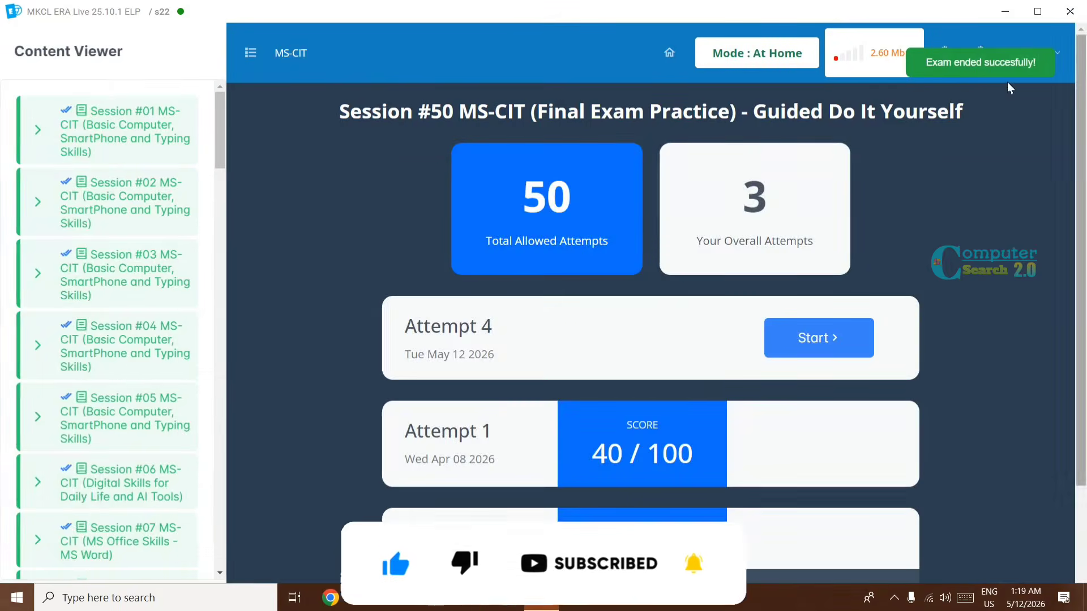
scroll(713, 390, "down", 3)
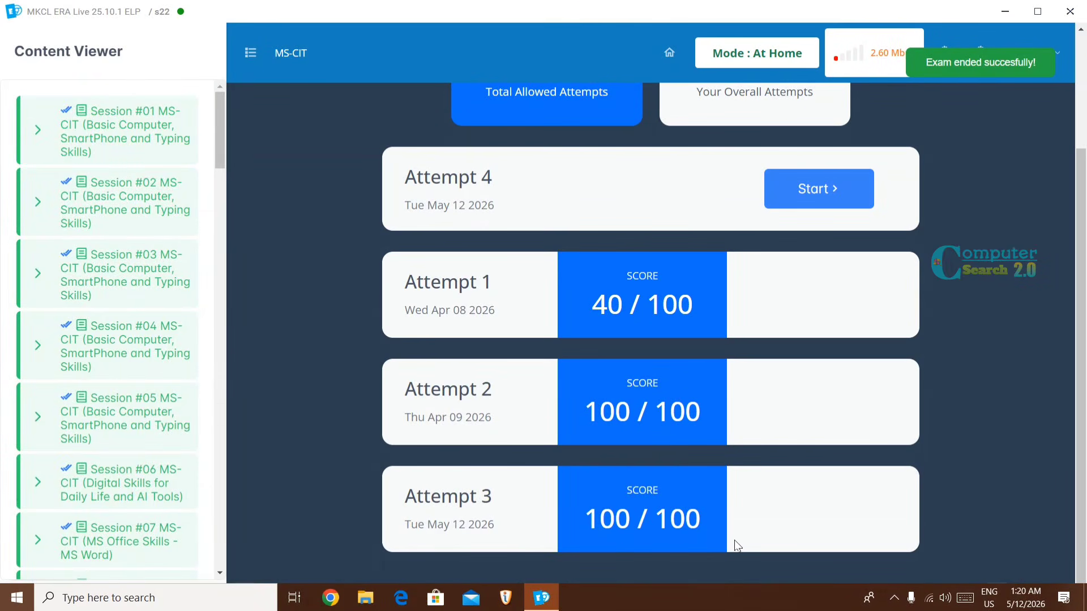
Open the Session Completion Test of Session #20 MS-CIT (MS Excel), start attempt 4 and dismiss the camera alert
scroll(5, 226, "down", 10)
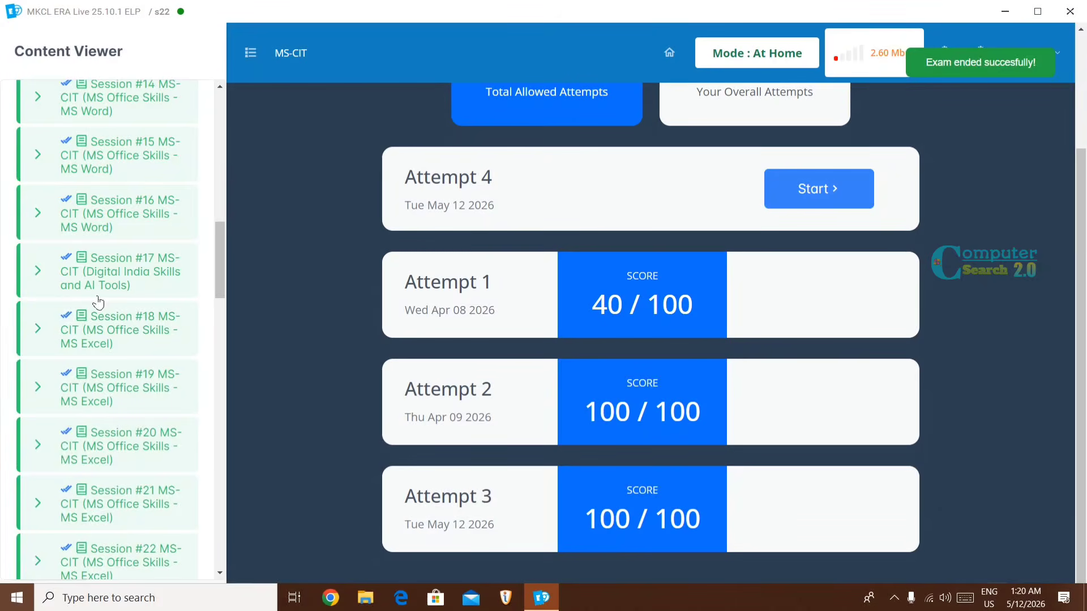
left_click(45, 450)
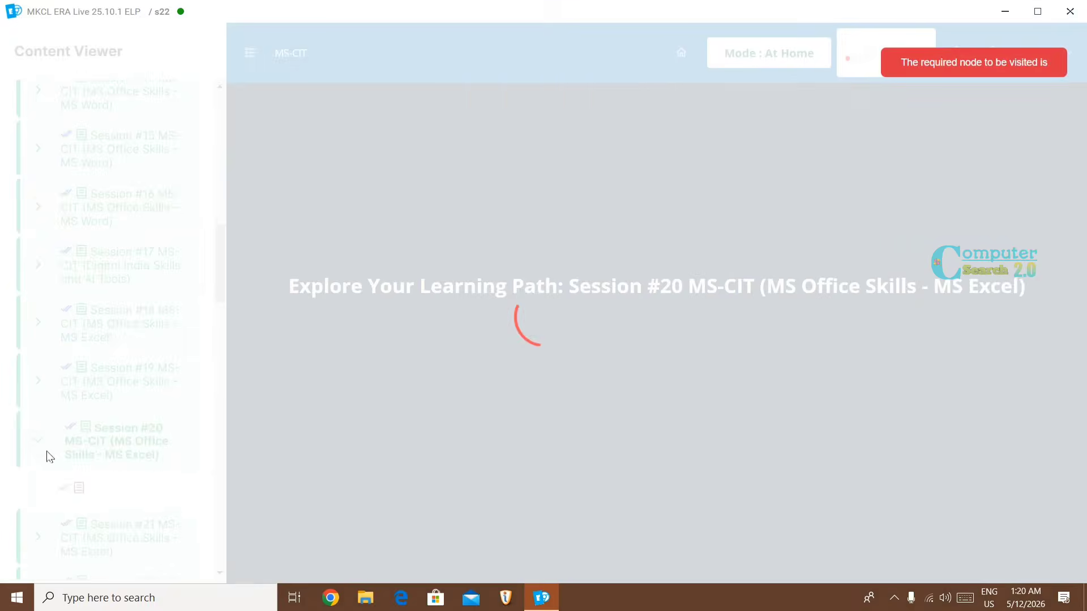
scroll(170, 447, "down", 6)
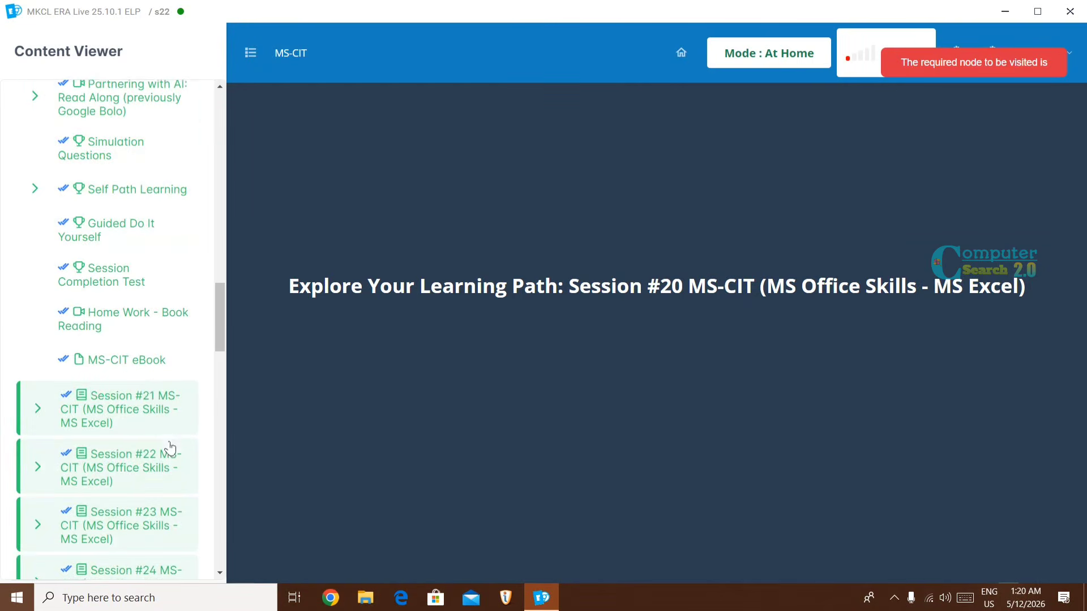
left_click(138, 279)
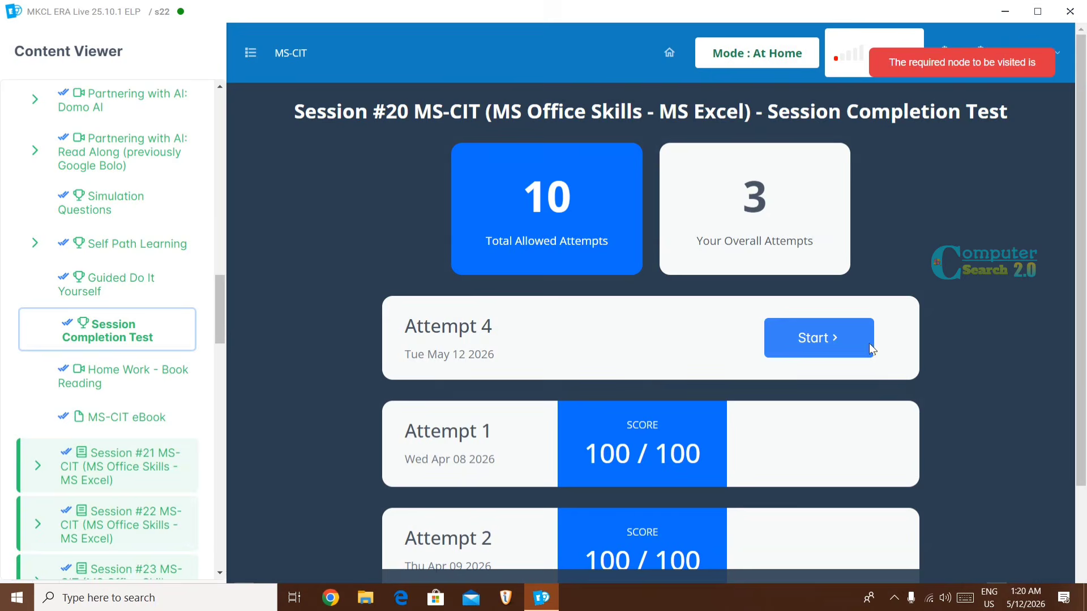
left_click(868, 342)
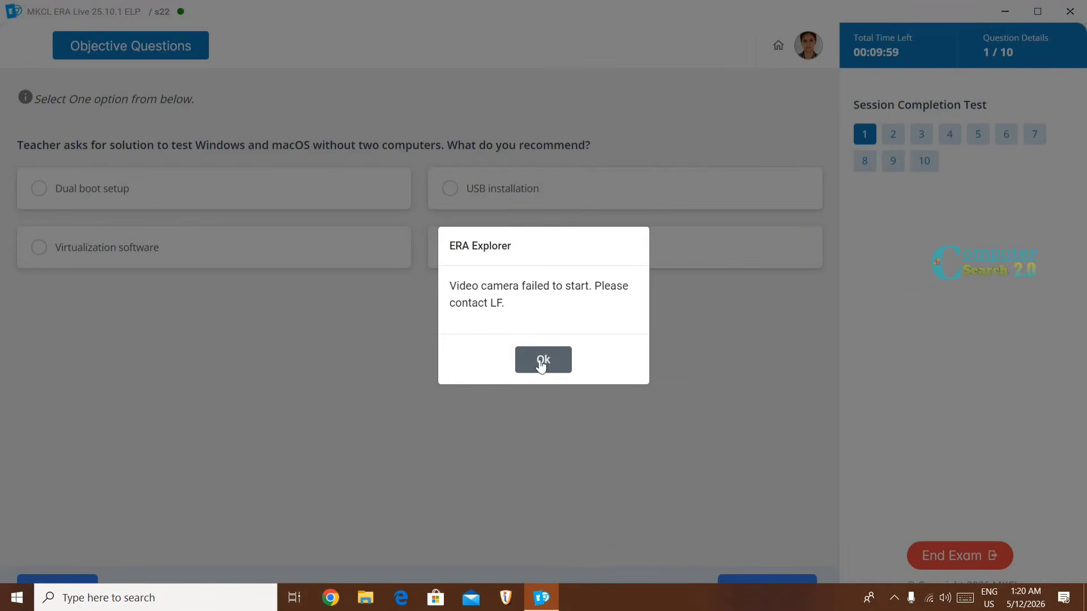
left_click(542, 363)
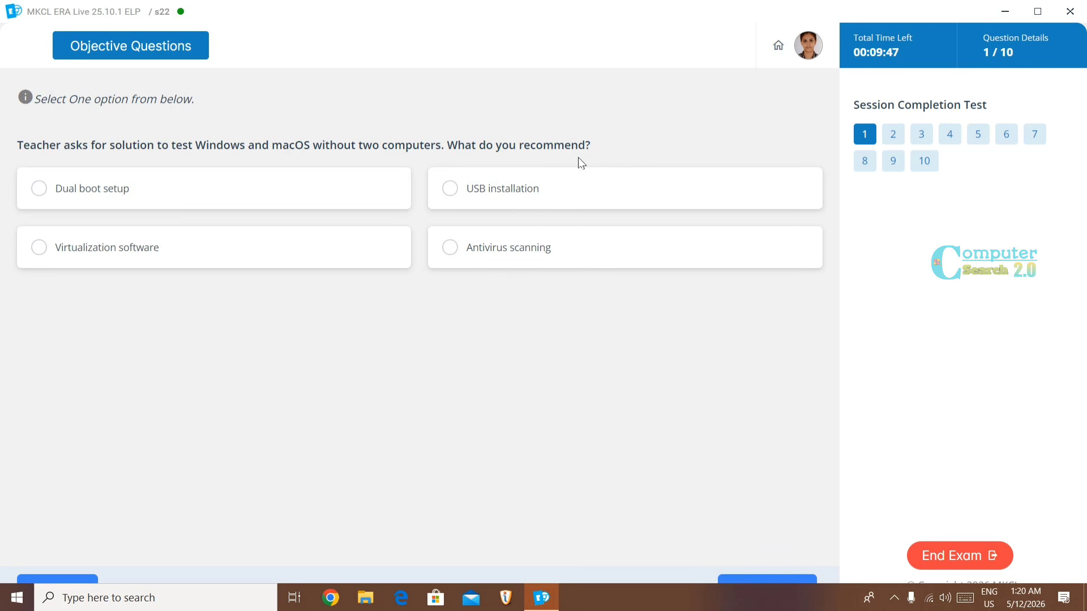
Answer test questions 1 to 3 with Virtualization software, Disk Cleanup utility and Utility suite, saving each answer
left_click(139, 248)
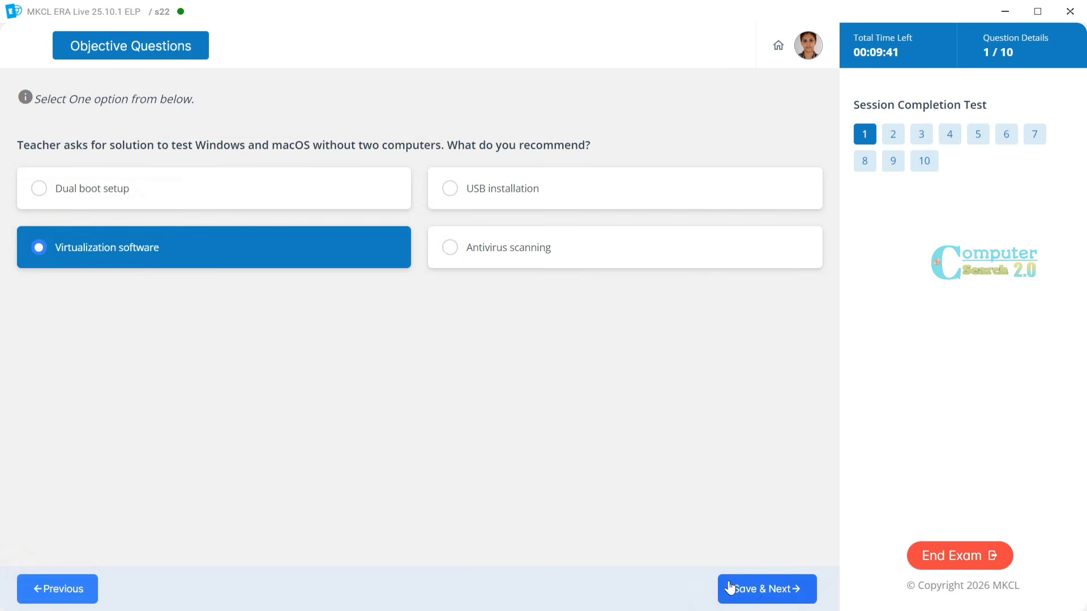
left_click(755, 590)
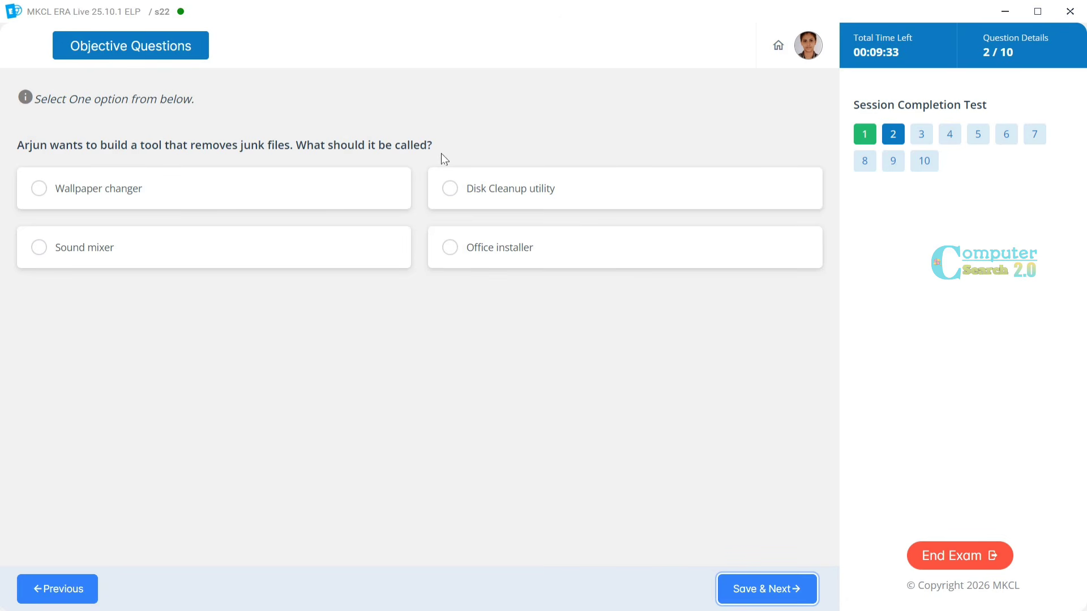
left_click(445, 189)
left_click(768, 590)
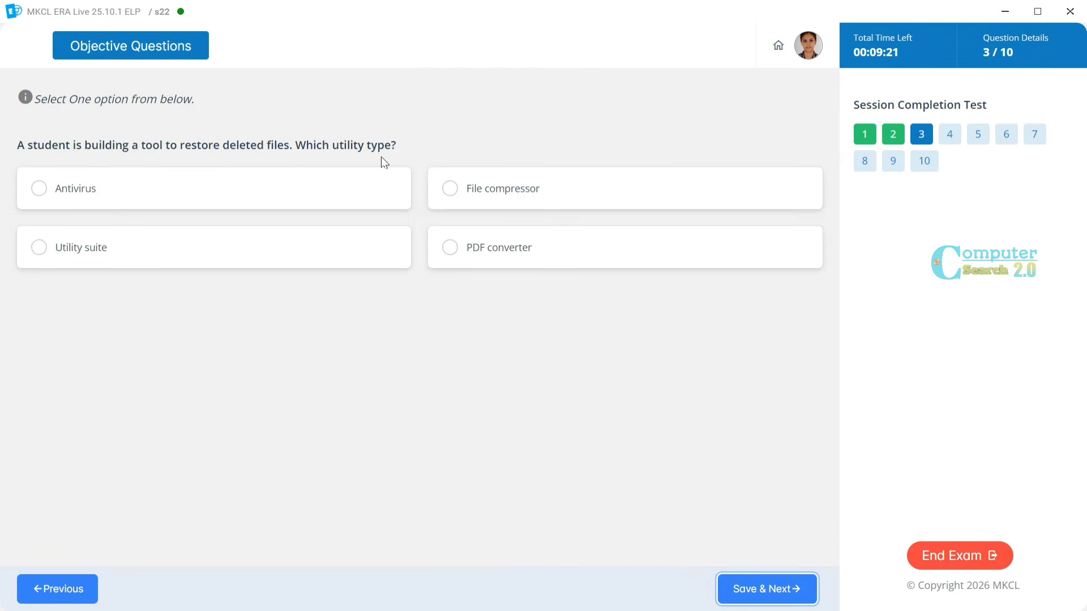
left_click(99, 253)
left_click(753, 597)
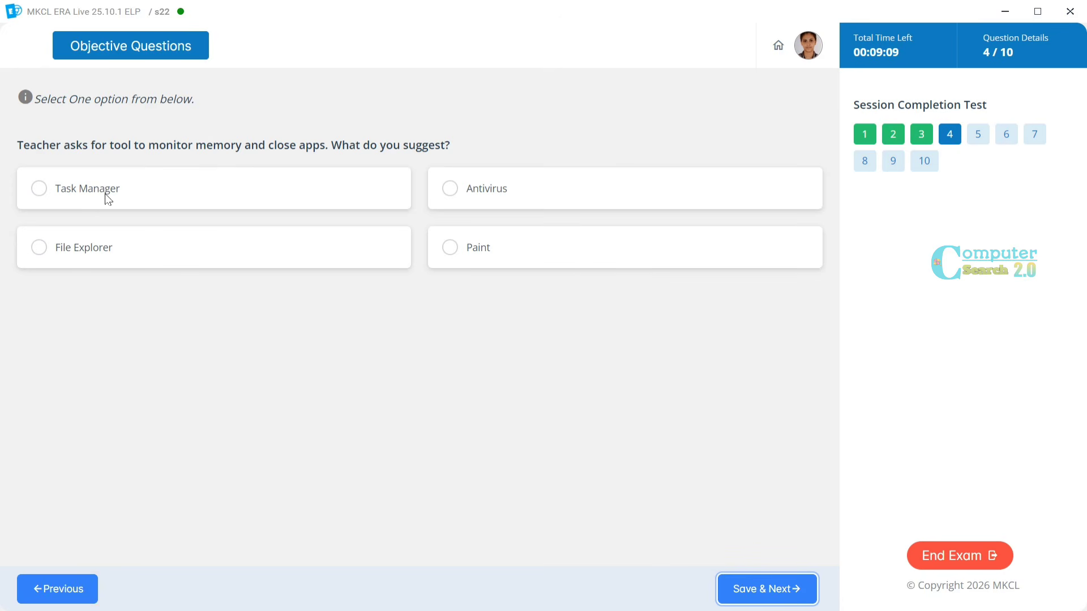
Answer question 4 with Task Manager and question 5 with Utility software, saving both answers
left_click(45, 191)
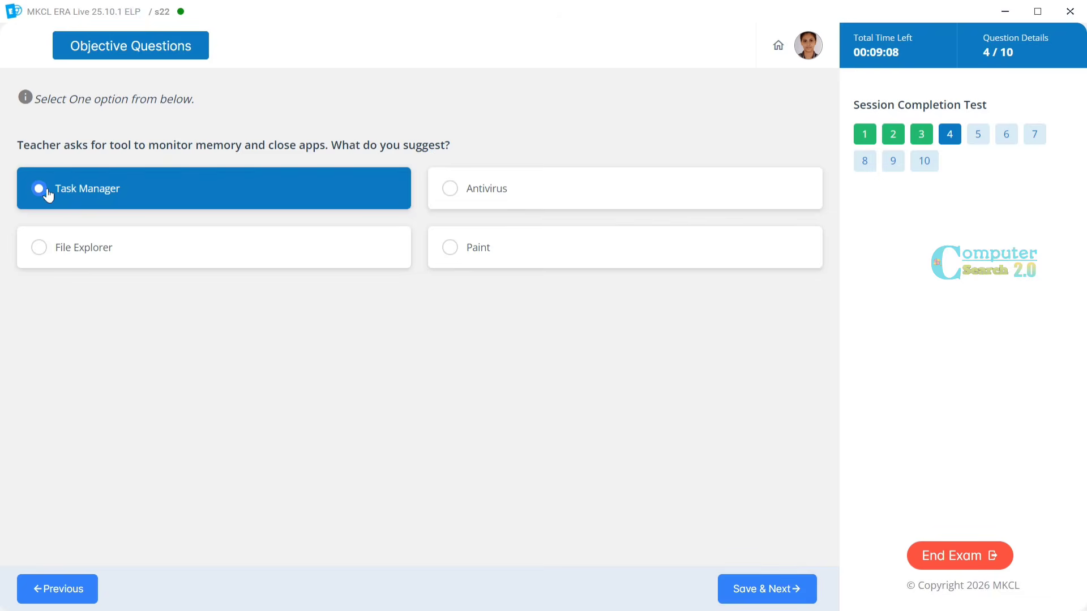
left_click(725, 590)
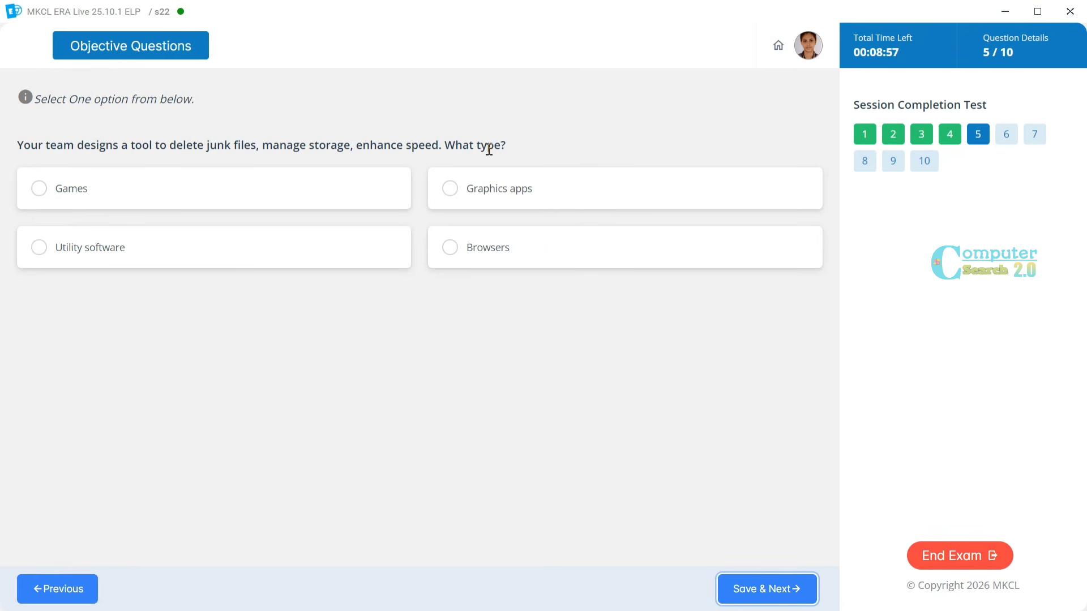
left_click(99, 252)
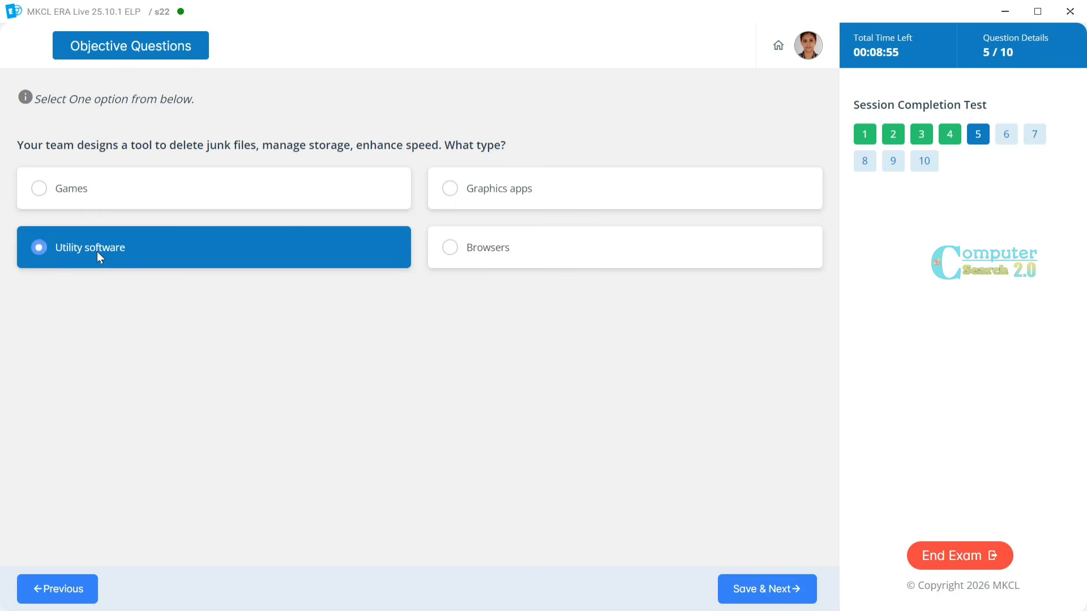
left_click(743, 595)
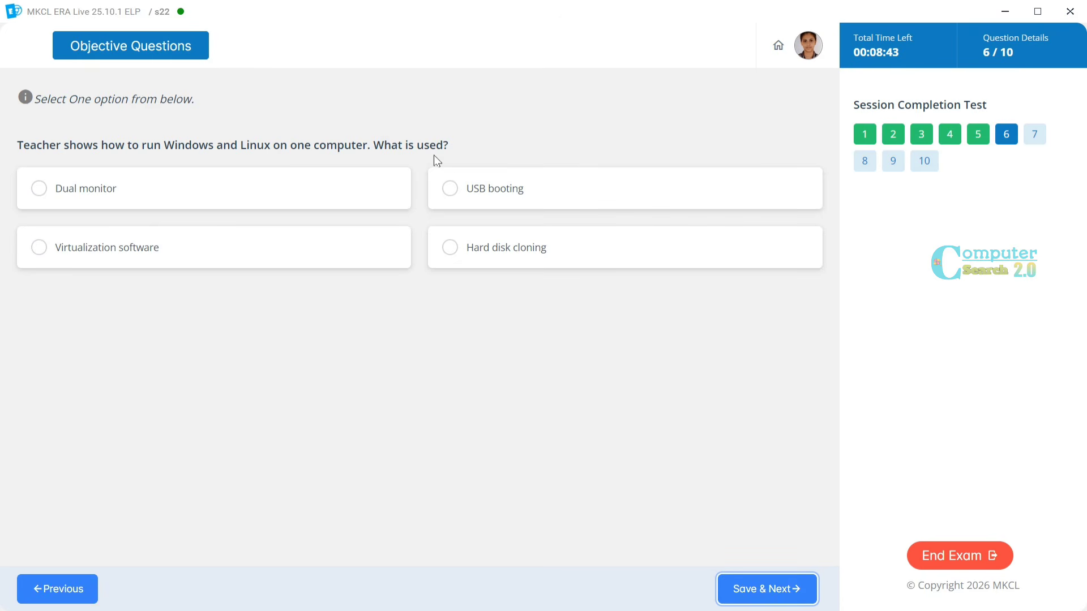
Answer test questions 6 to 8 with Virtualization software, Task Manager and Utility programs, saving each answer
left_click(88, 256)
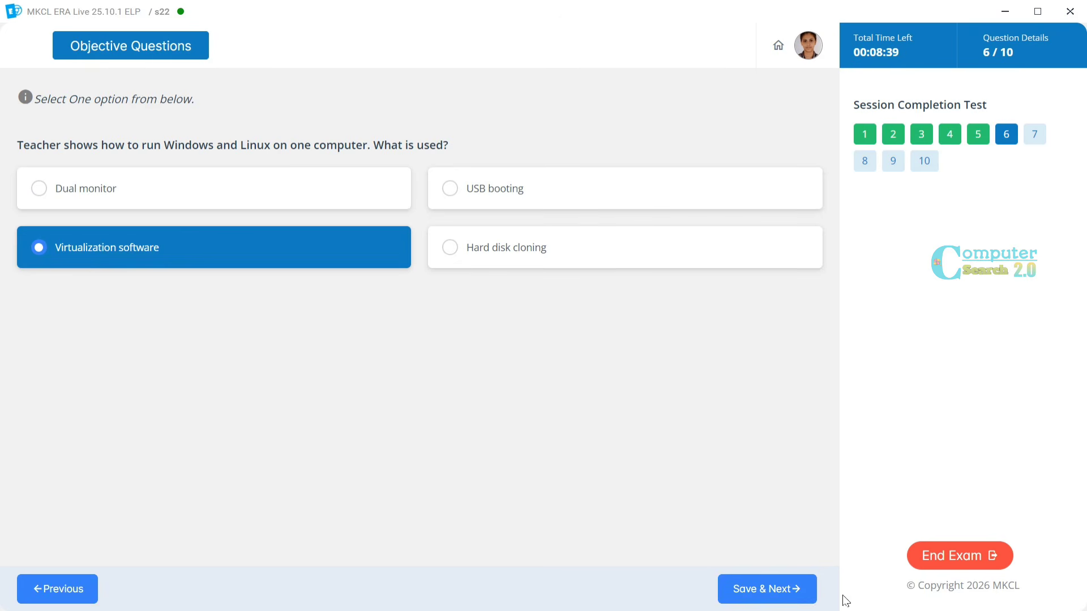
left_click(757, 589)
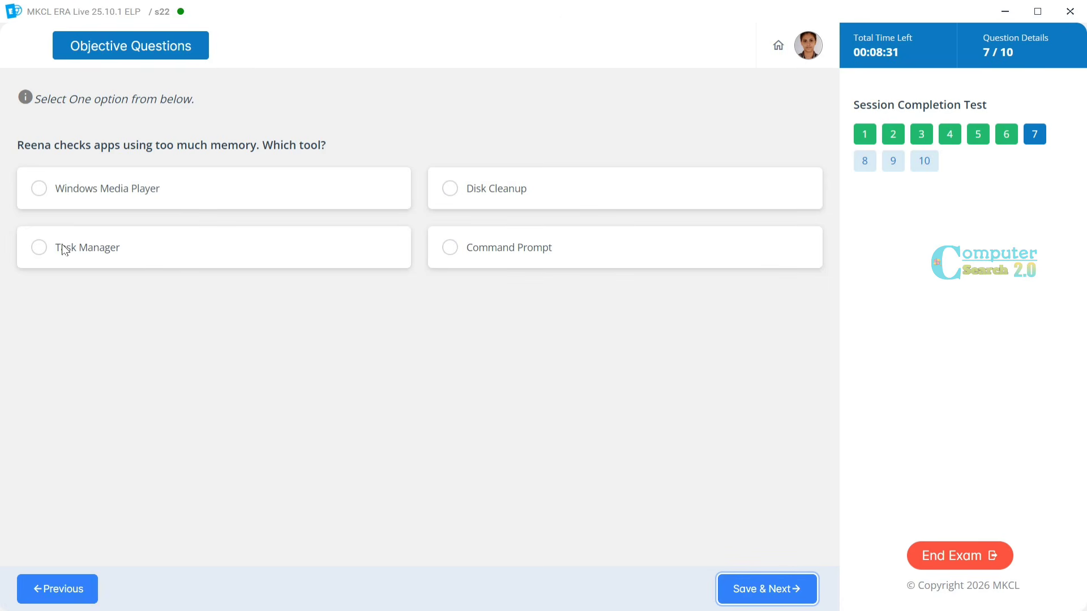
left_click(41, 252)
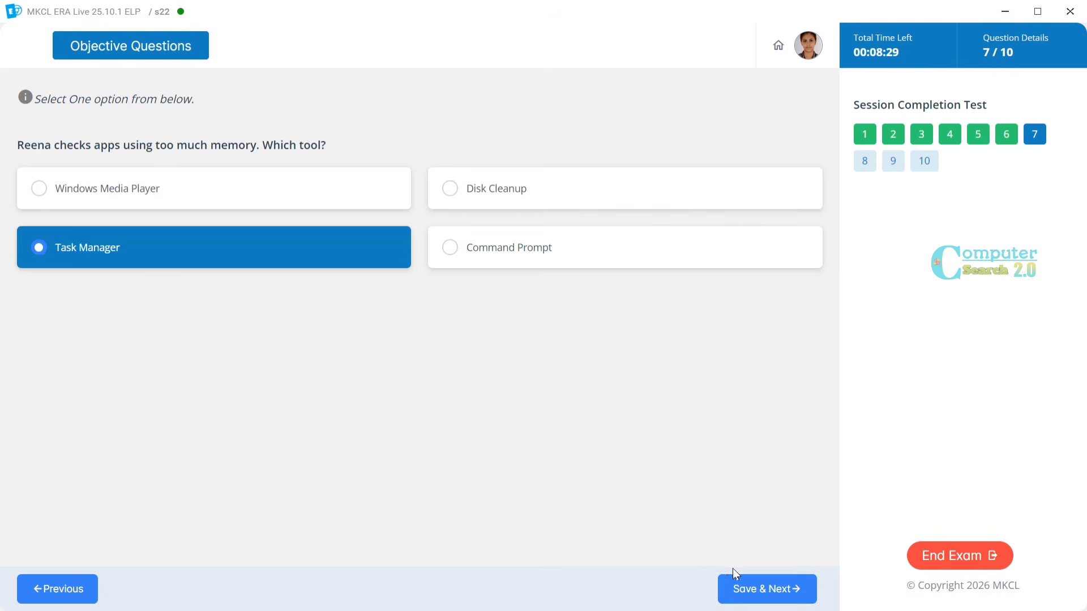
left_click(767, 589)
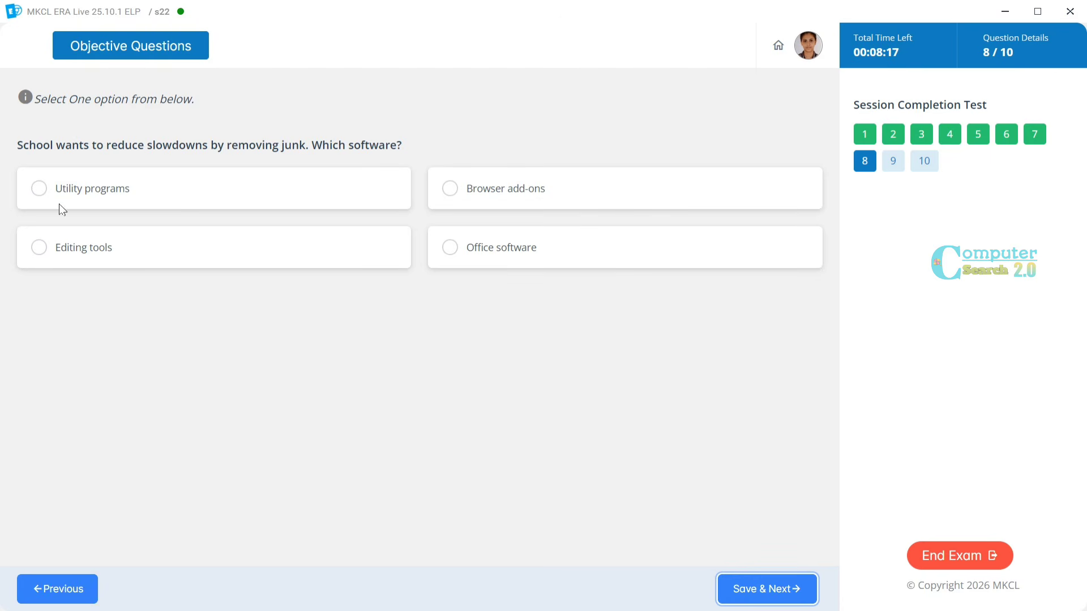
left_click(39, 197)
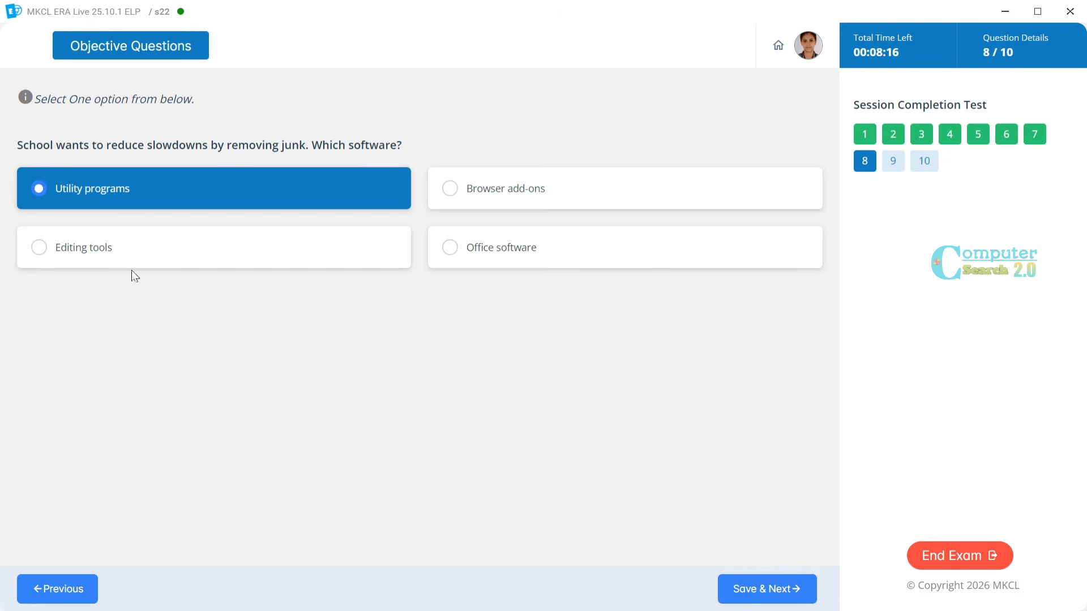
left_click(738, 594)
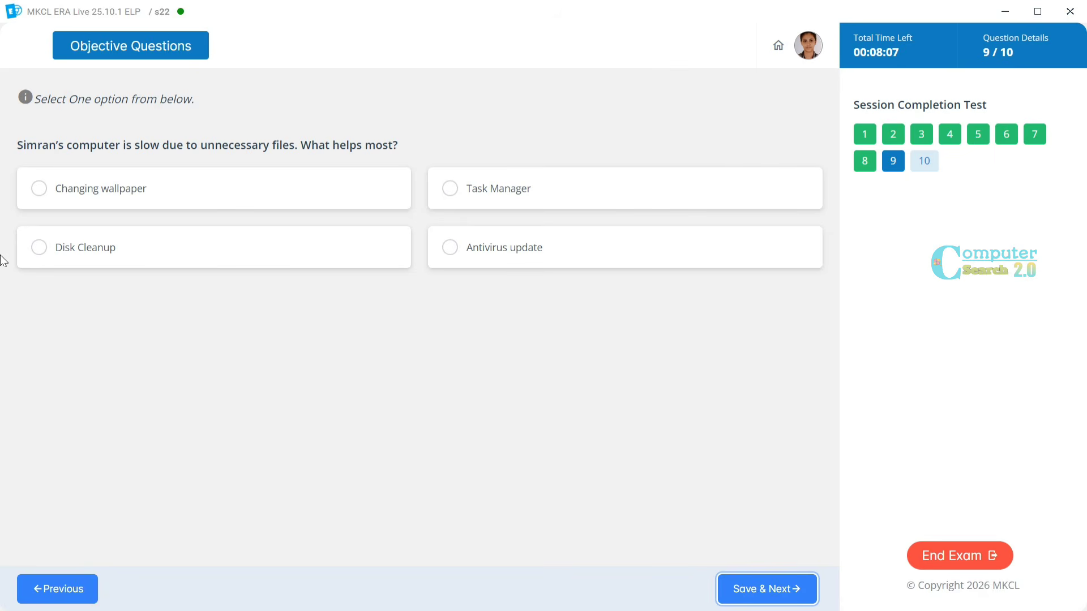
Answer question 9 with Disk Cleanup and question 10 with VirtualBox, saving both, and confirm ending the exam to review the attempt scores
left_click(38, 247)
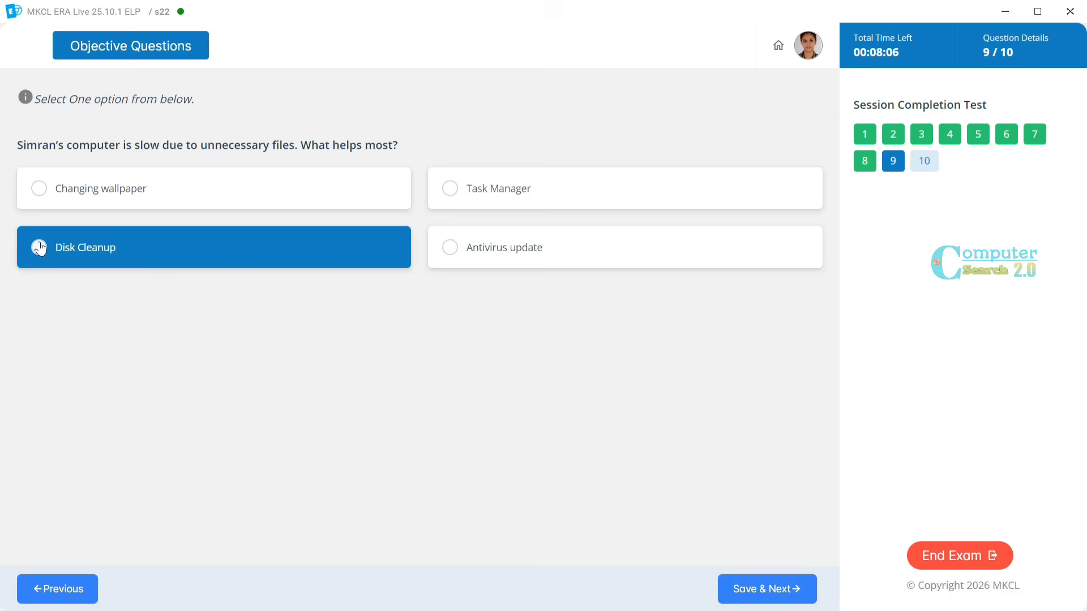
left_click(779, 589)
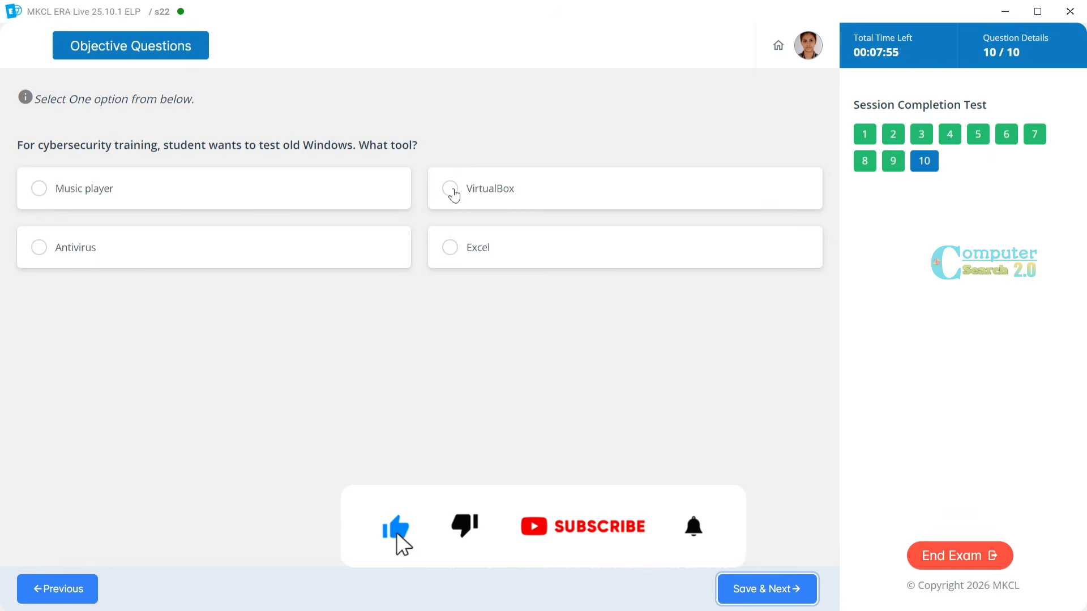
left_click(451, 194)
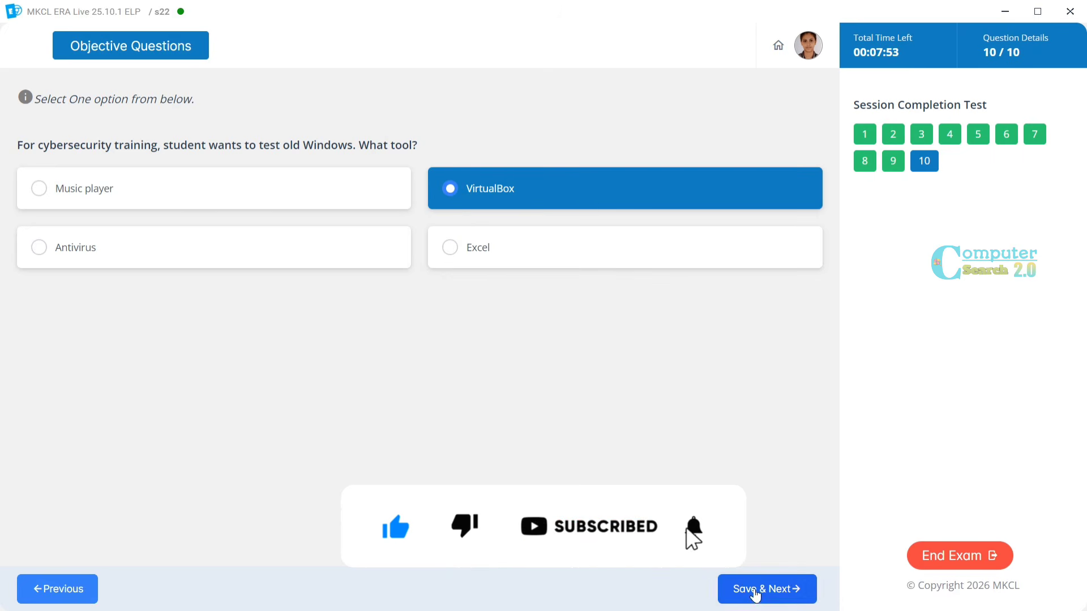
left_click(754, 589)
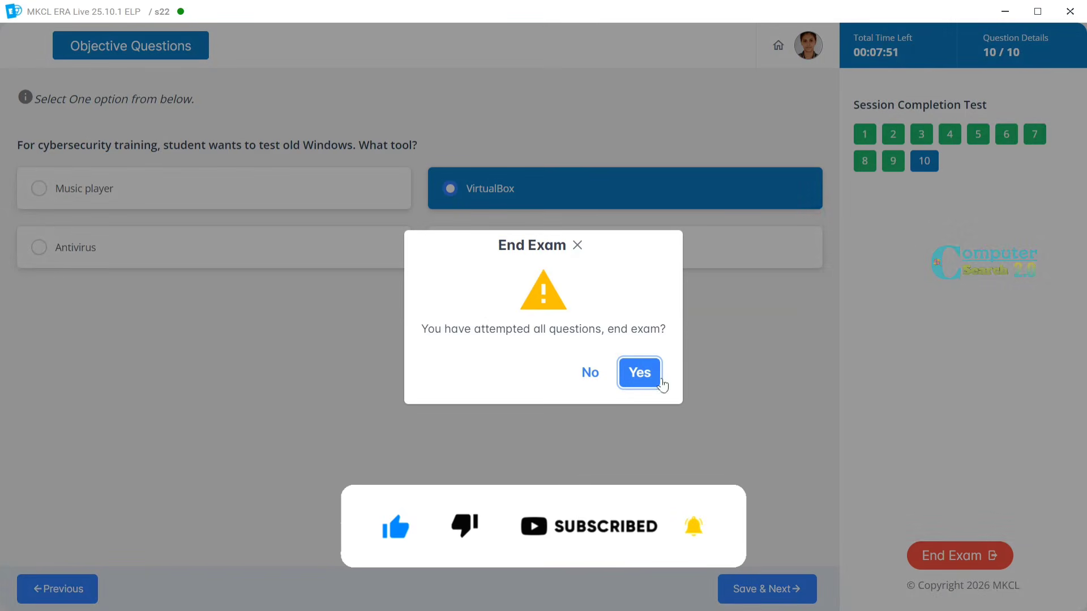
left_click(639, 372)
scroll(655, 462, "down", 5)
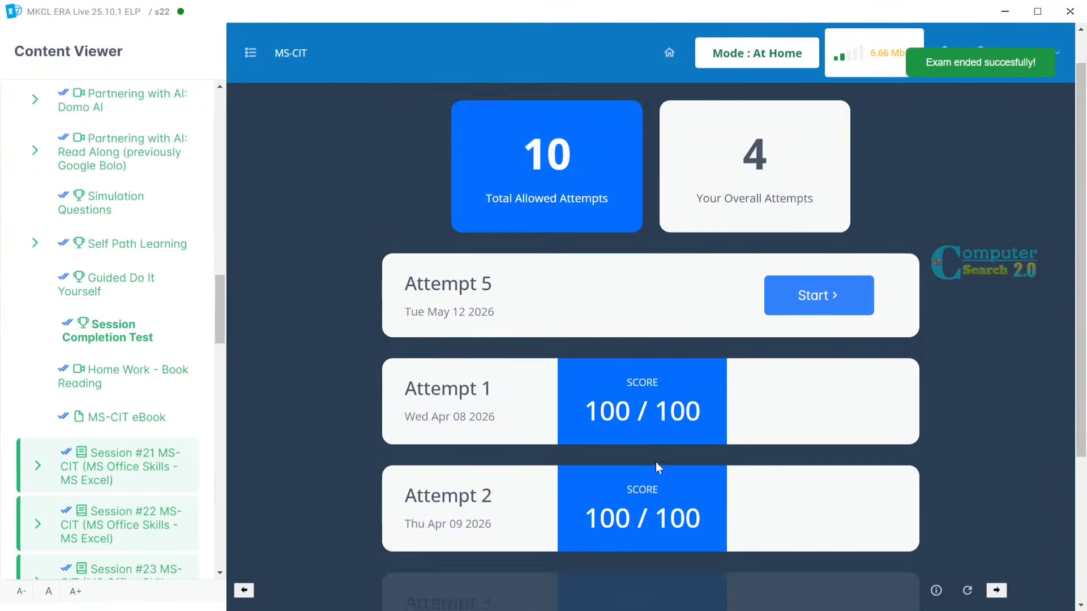